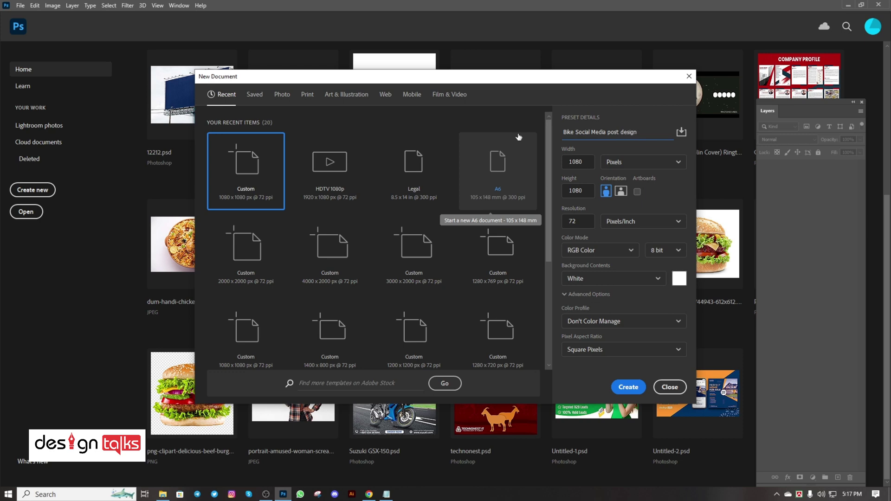
- Create a blank 1080 × 1080 px, 72 ppi RGB document named 'Bike Social Media post design'
click(603, 253)
click(604, 304)
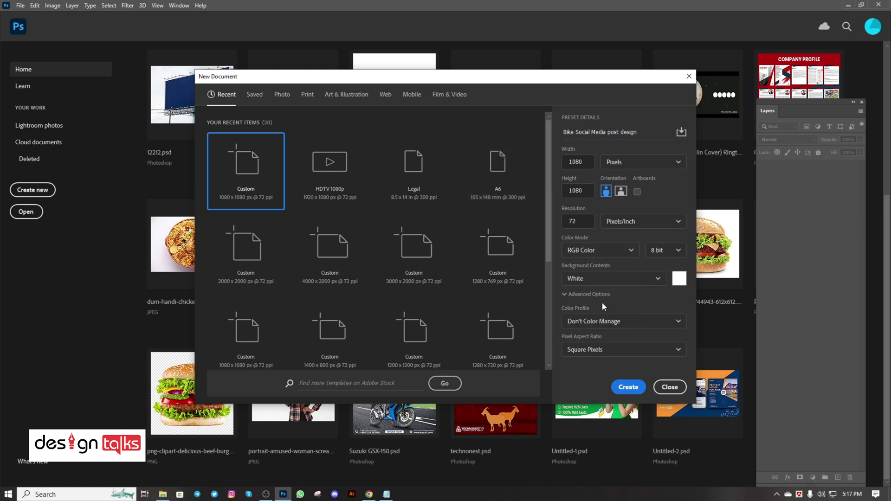
click(626, 386)
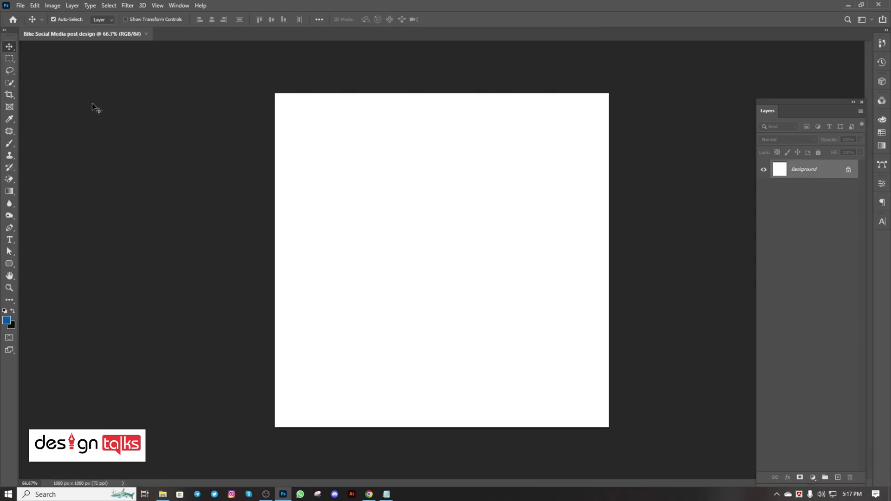
click(853, 101)
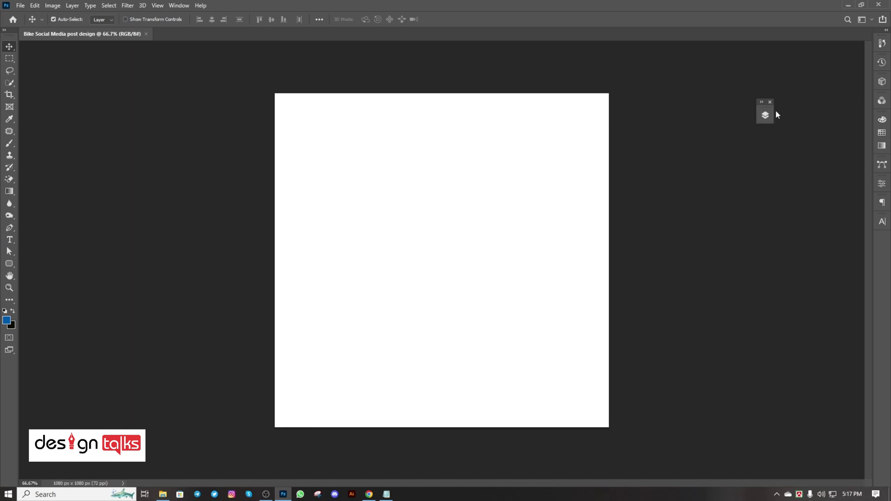
click(761, 102)
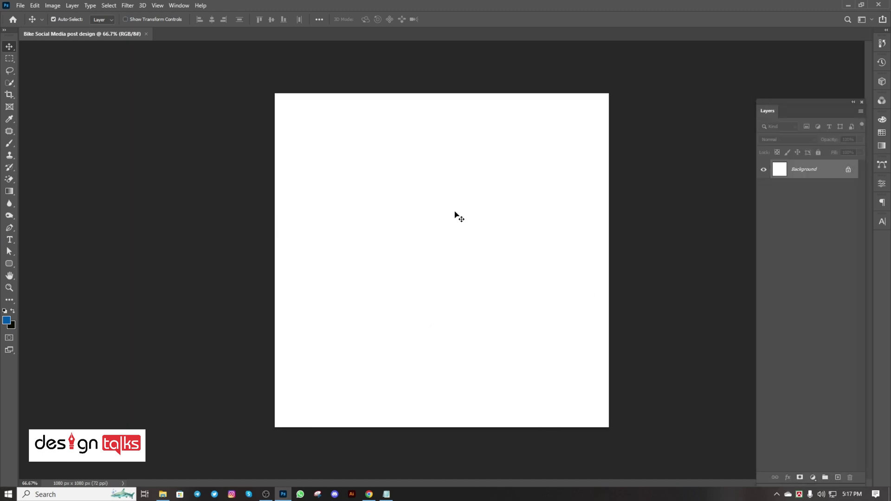
key(ctrl+plus)
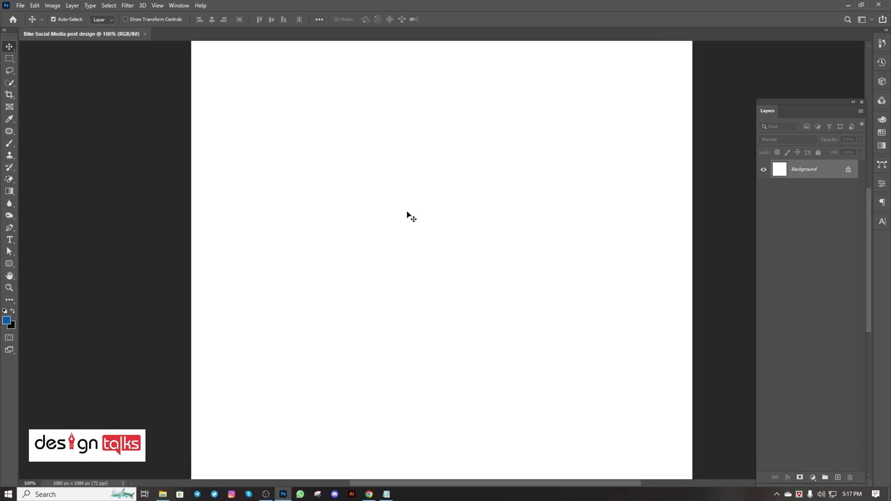
key(ctrl+minus)
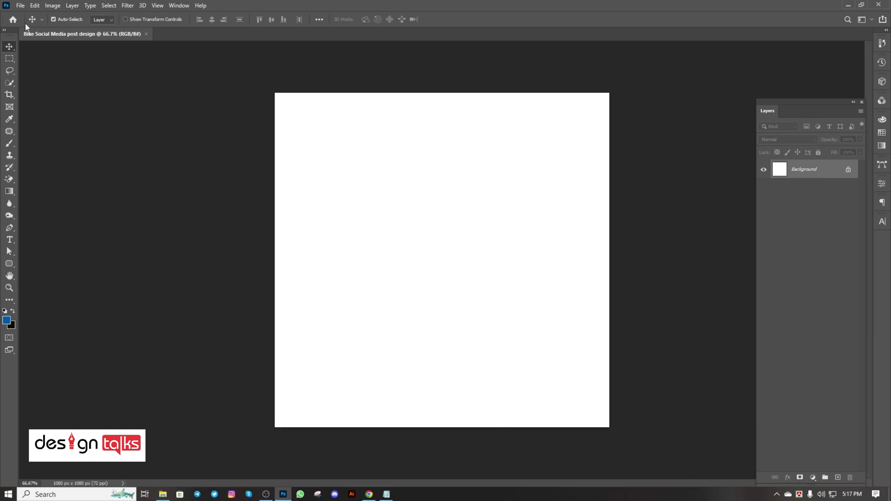
click(22, 5)
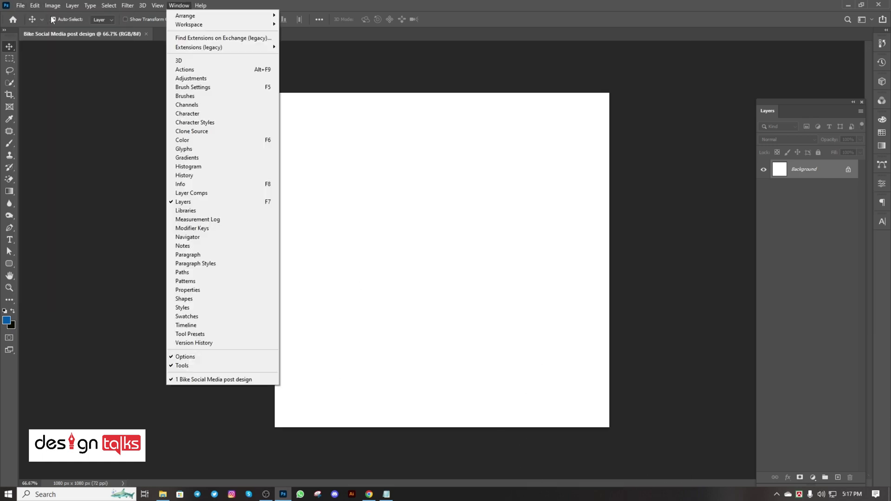
- Place the skyscrapers-with-blurred-sky image from the Bike image folder, moved low on the canvas
click(37, 189)
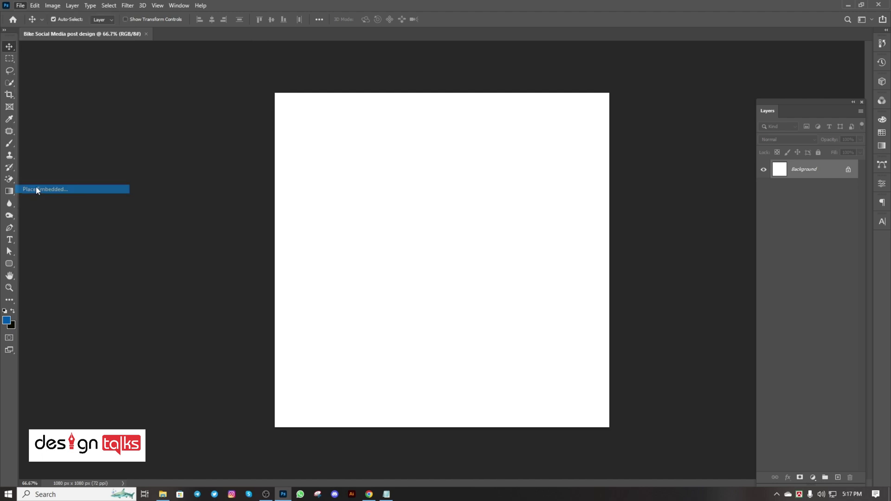
click(46, 179)
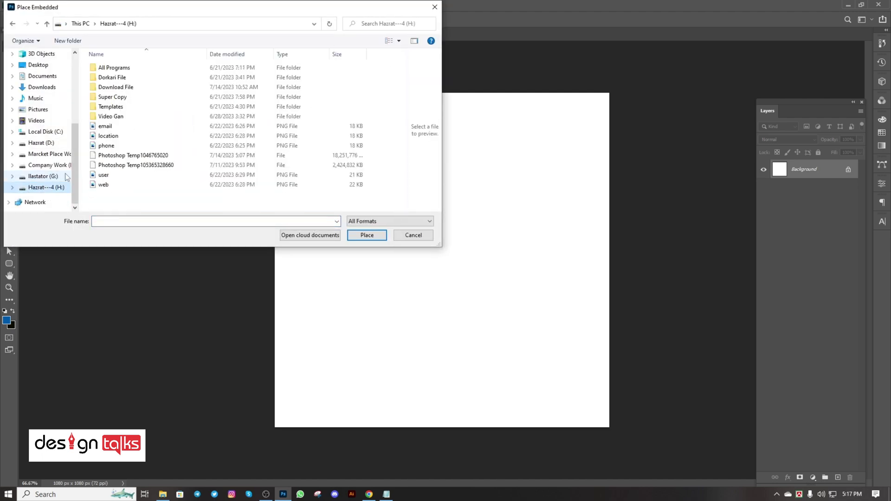
double_click(119, 87)
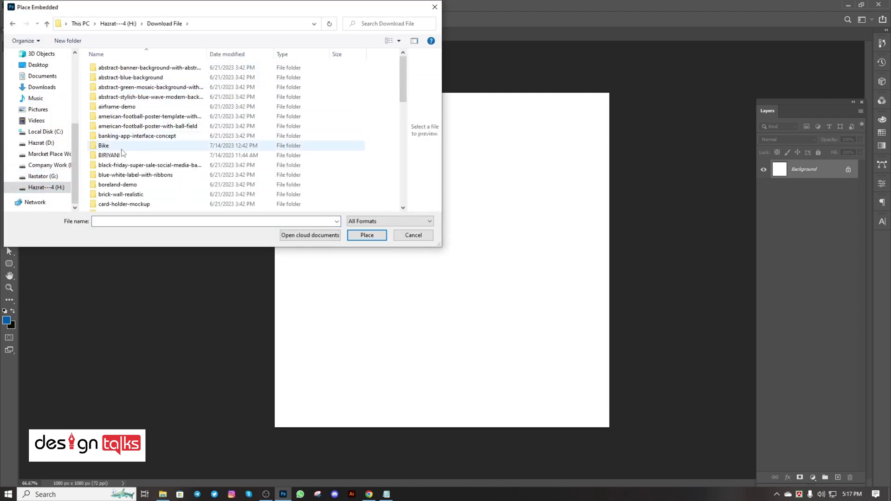
double_click(103, 145)
click(164, 155)
click(352, 234)
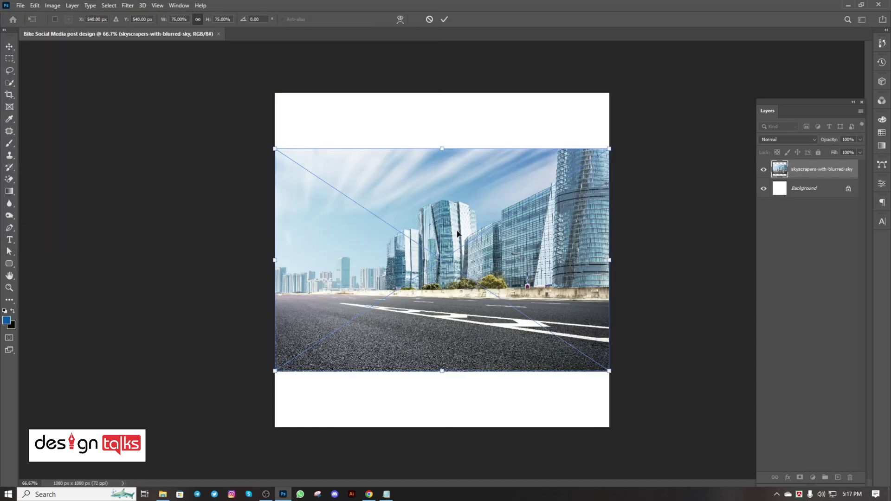
drag(459, 233, 461, 288)
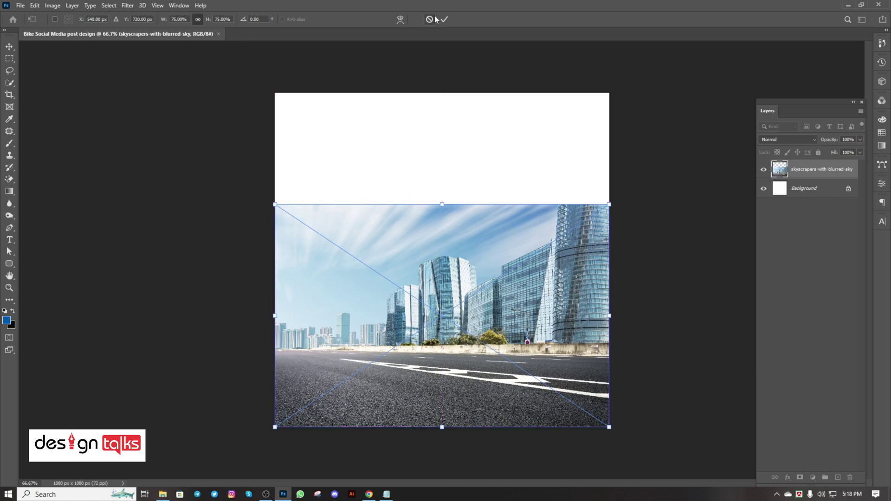
click(444, 19)
- Rasterize the skyscraper layer and trace a Pen path around its sky and buildings
right_click(802, 170)
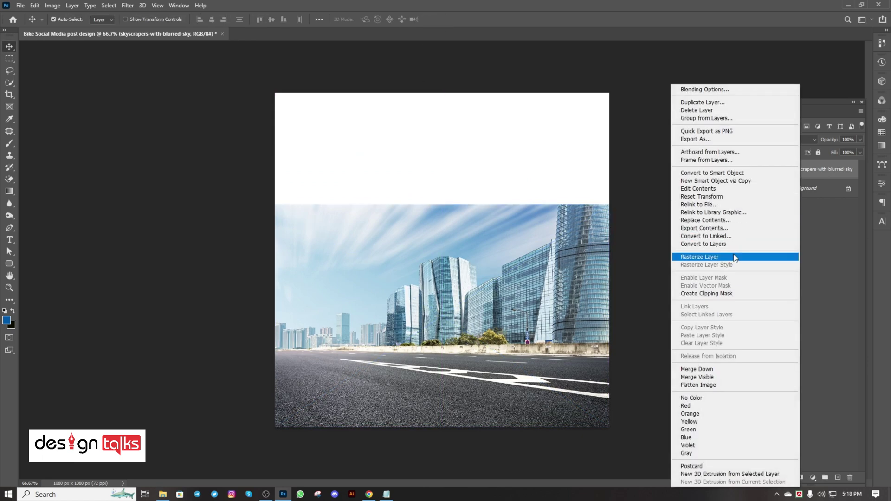
click(737, 257)
click(9, 227)
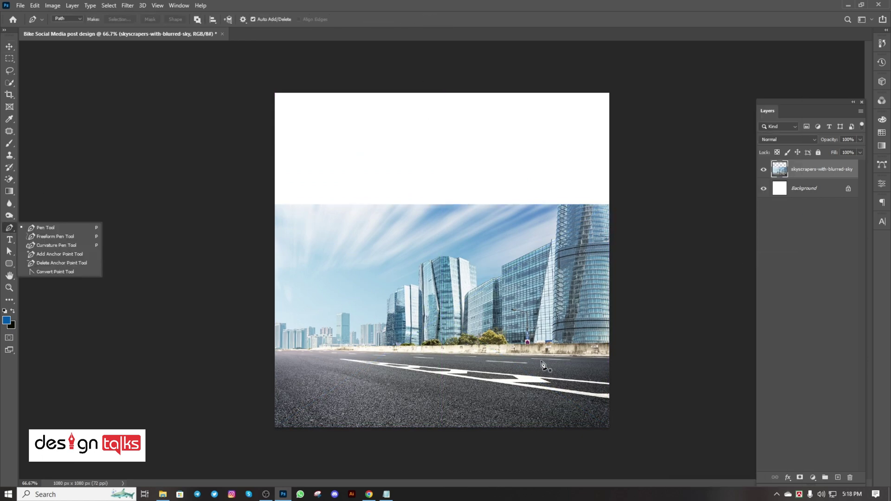
click(610, 355)
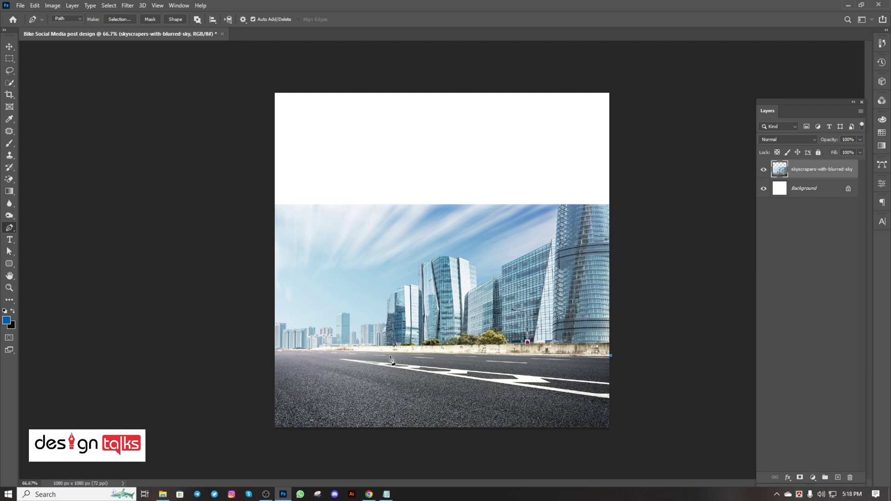
click(276, 348)
drag(276, 351, 277, 355)
click(263, 347)
click(227, 179)
click(472, 169)
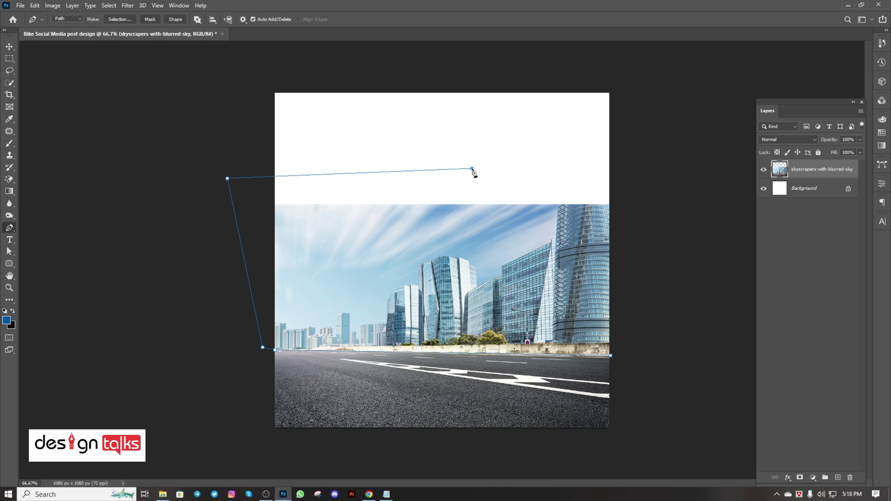
click(610, 356)
- Delete the traced sky and buildings, leaving only the road, and name the layer 'Road'
key(ctrl+Return)
key(Delete)
key(ctrl+d)
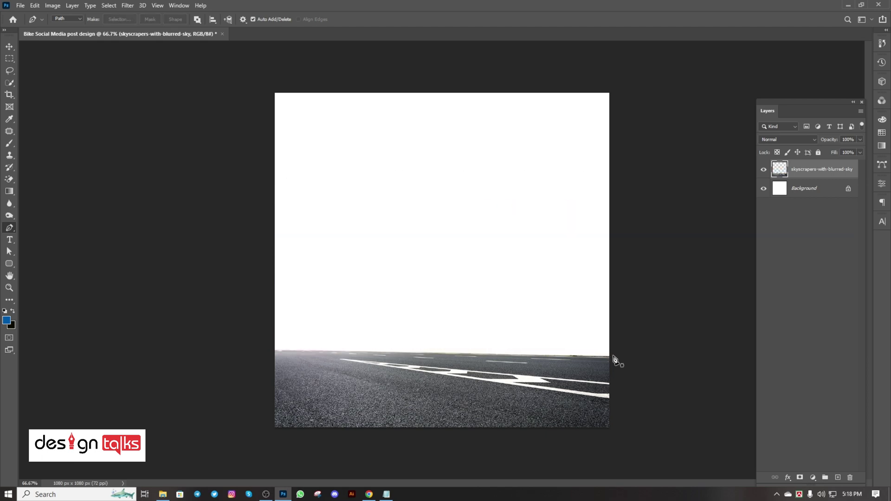
click(20, 5)
click(76, 189)
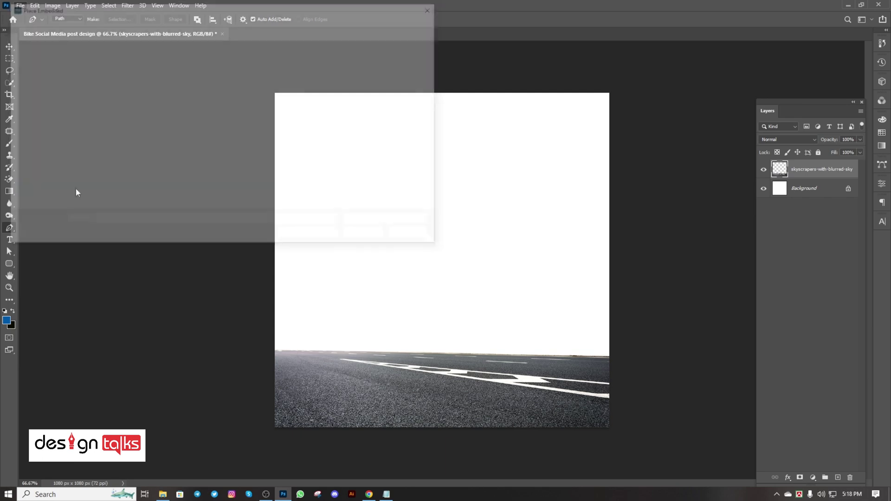
click(413, 233)
double_click(820, 169)
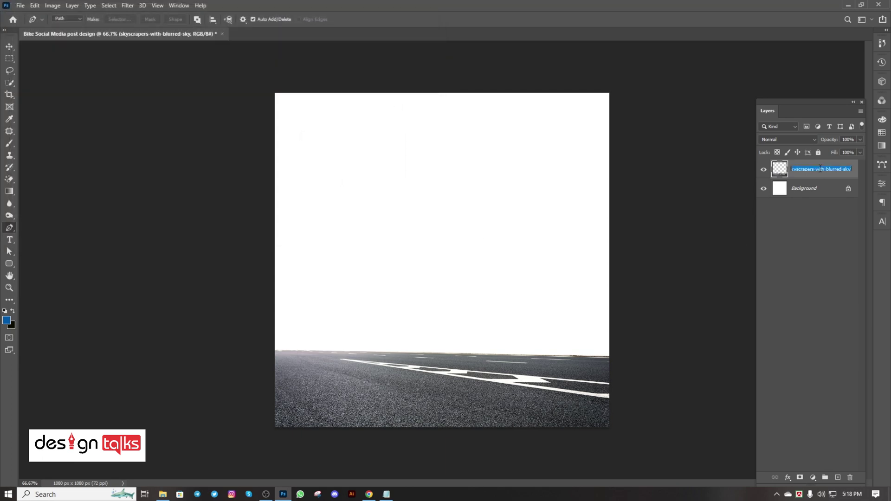
text(Road)
key(Return)
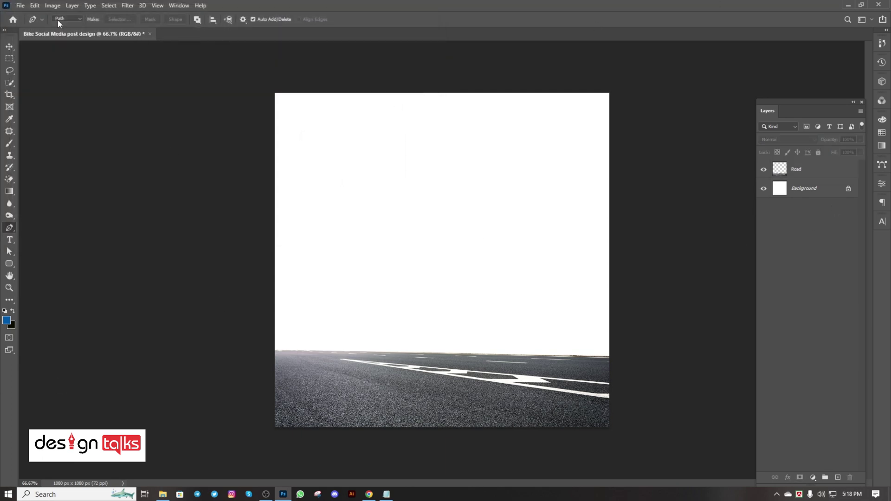
click(20, 5)
- Place the skyscrapers-distance-foggy-day image below the Road layer and enlarge it to fill the sky
click(50, 189)
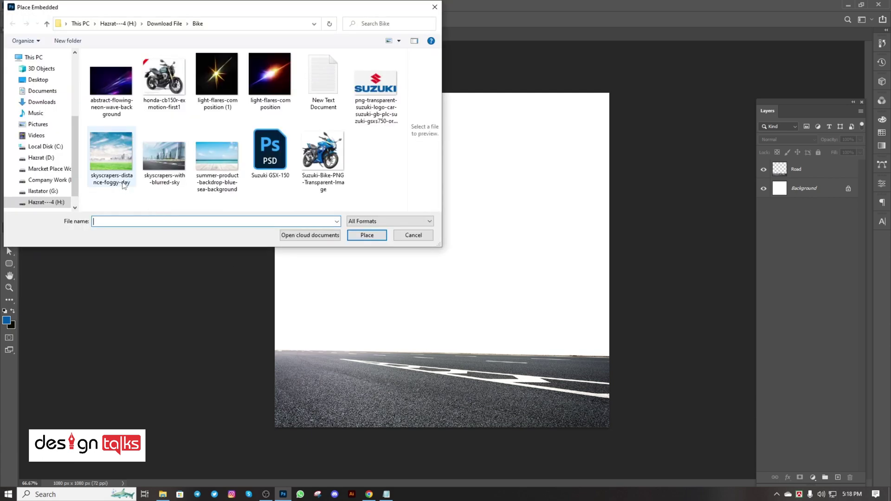
click(113, 160)
click(369, 234)
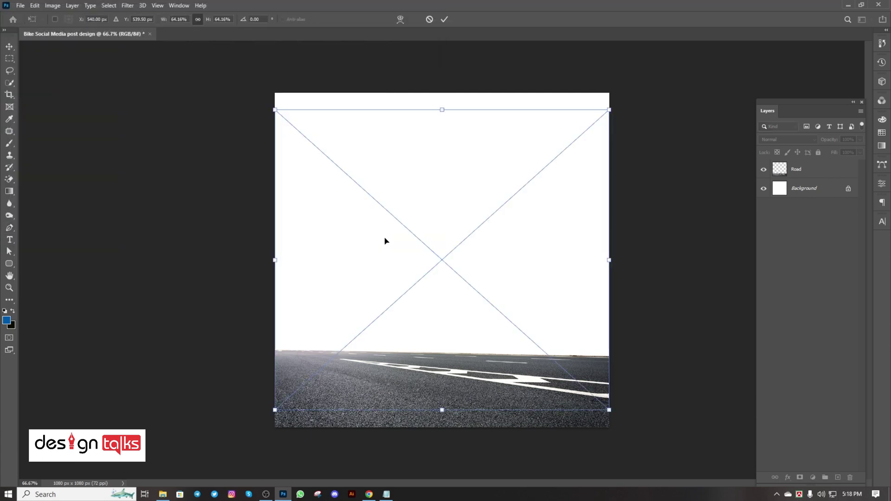
drag(399, 269, 398, 242)
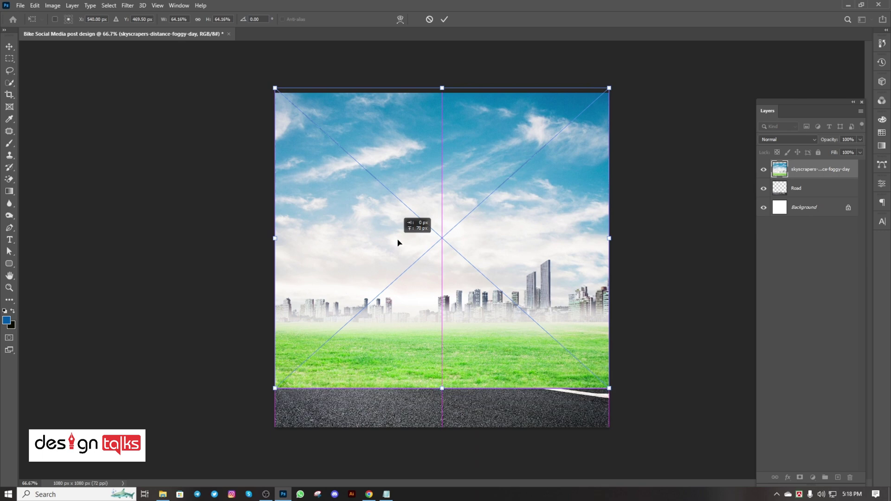
key(Return)
key(ctrl+bracketleft)
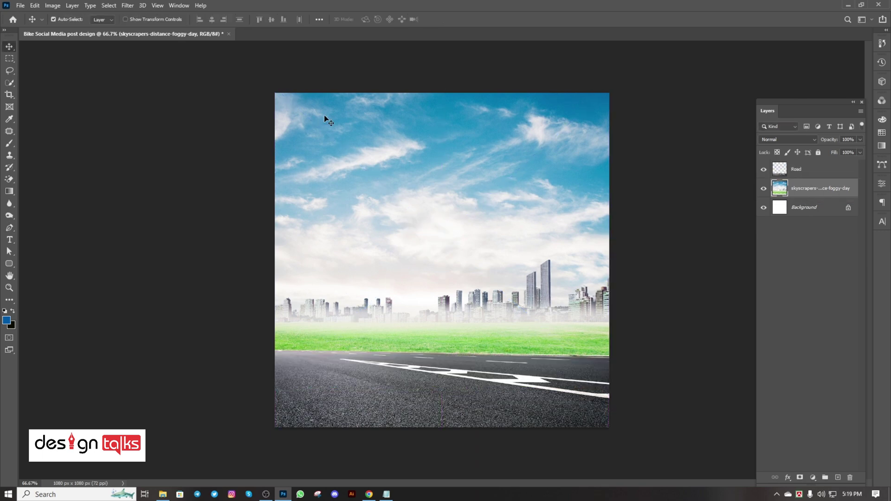
key(ctrl+t)
drag(440, 85, 442, 49)
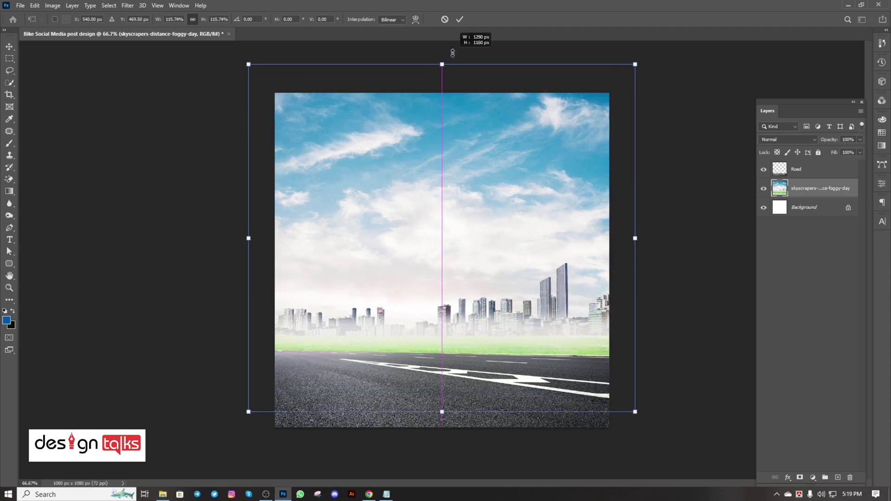
drag(472, 127, 472, 119)
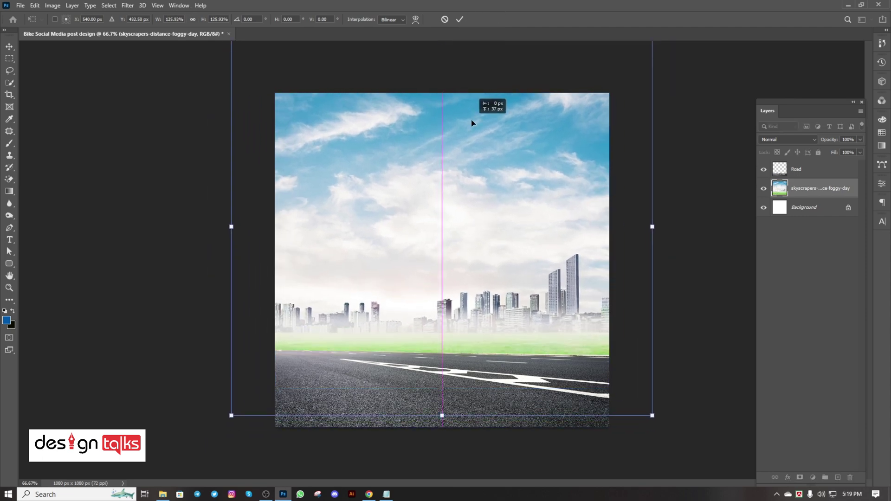
click(459, 19)
- Stretch the road upward and slightly wider, then slant its left edge
ctrl+click(423, 392)
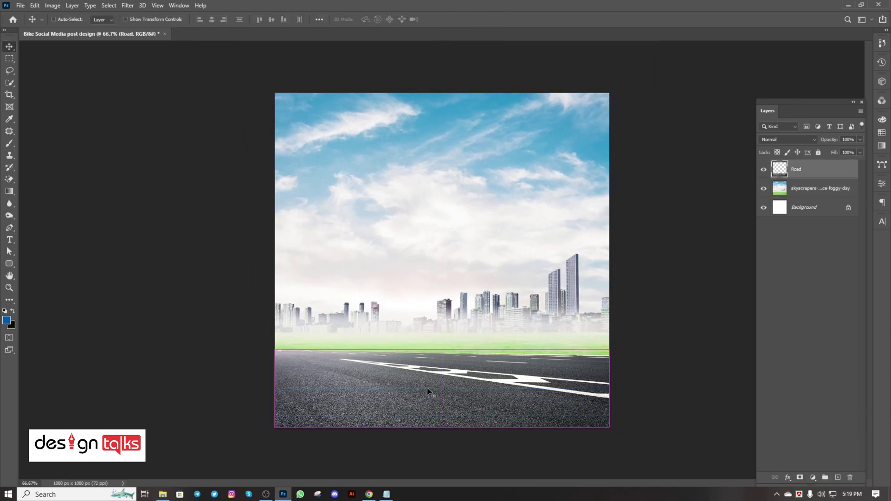
key(ctrl+t)
drag(438, 350, 439, 329)
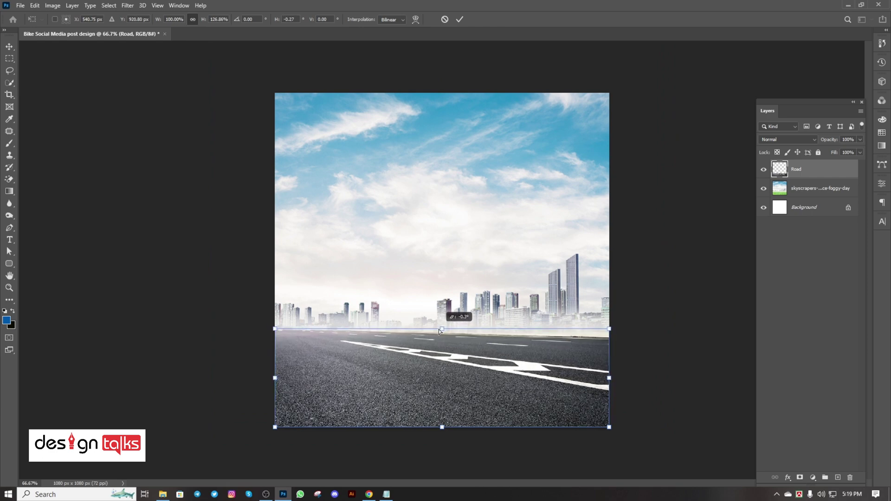
drag(610, 381, 614, 383)
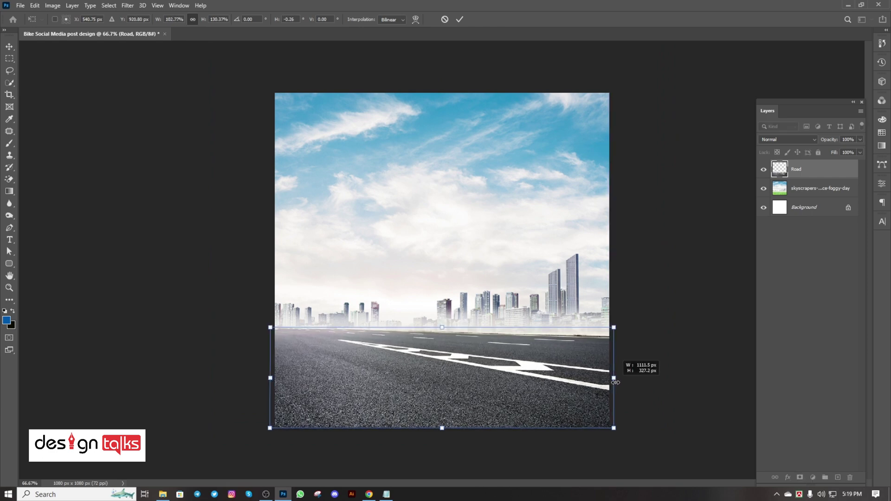
click(459, 19)
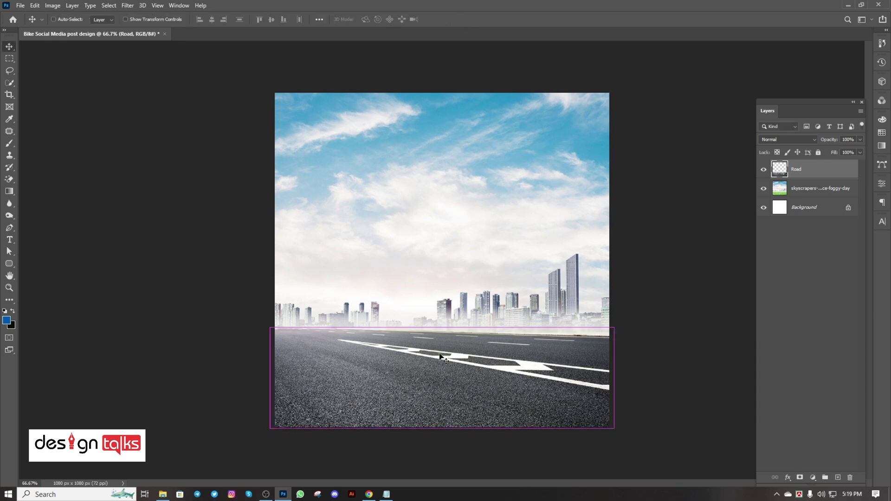
key(ctrl+t)
drag(270, 327, 253, 335)
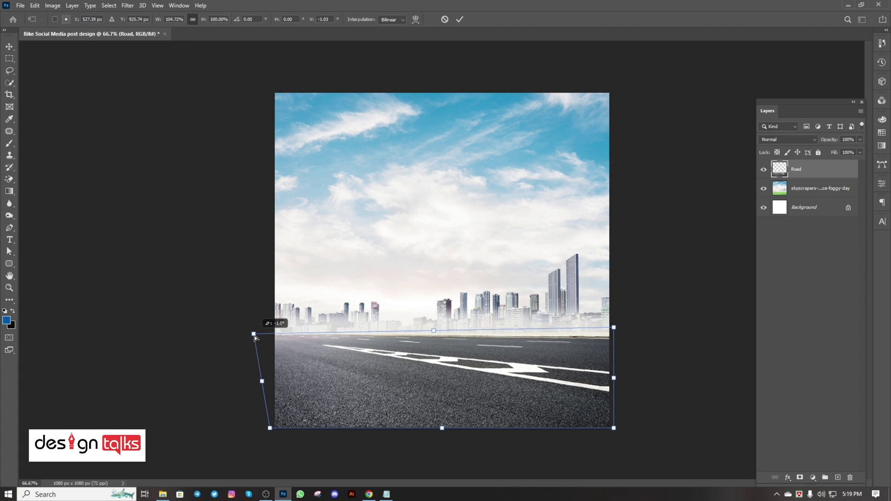
click(459, 19)
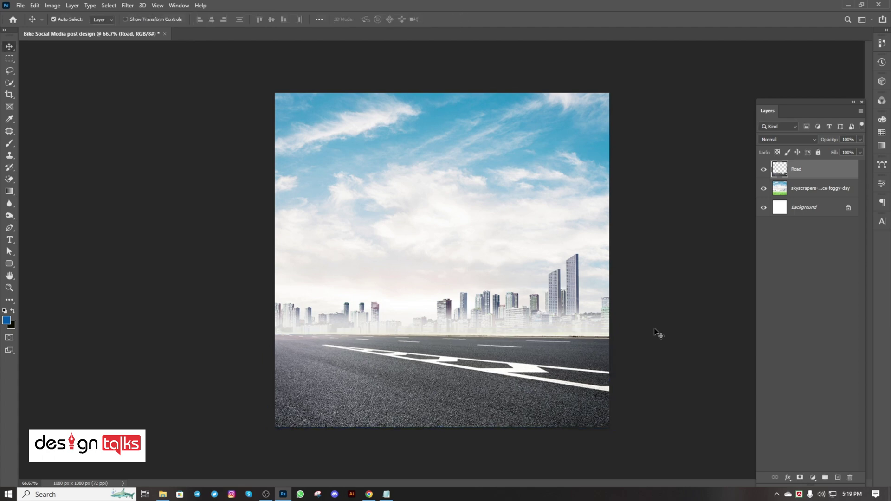
- Lower the road to expose a green strip, nudge the skyline, and rename it 'Nature'
mouse_move(580, 365)
mouse_down()
mouse_move(588, 380)
mouse_move(571, 375)
mouse_up()
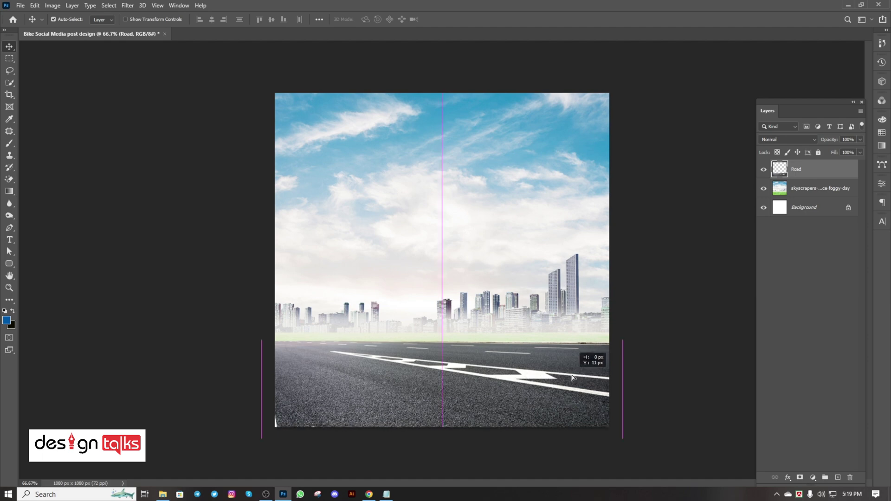
mouse_move(509, 298)
mouse_down()
mouse_move(514, 289)
mouse_move(510, 294)
mouse_up()
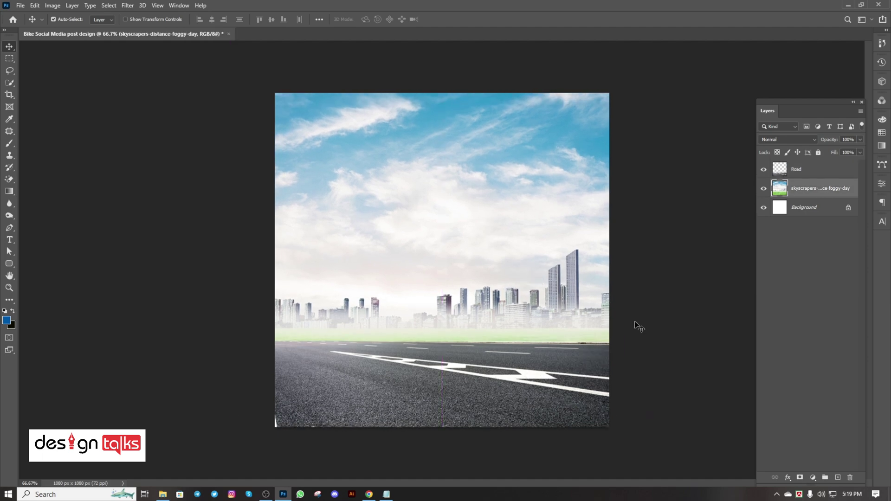
double_click(812, 191)
text(Natur)
text(e)
key(Return)
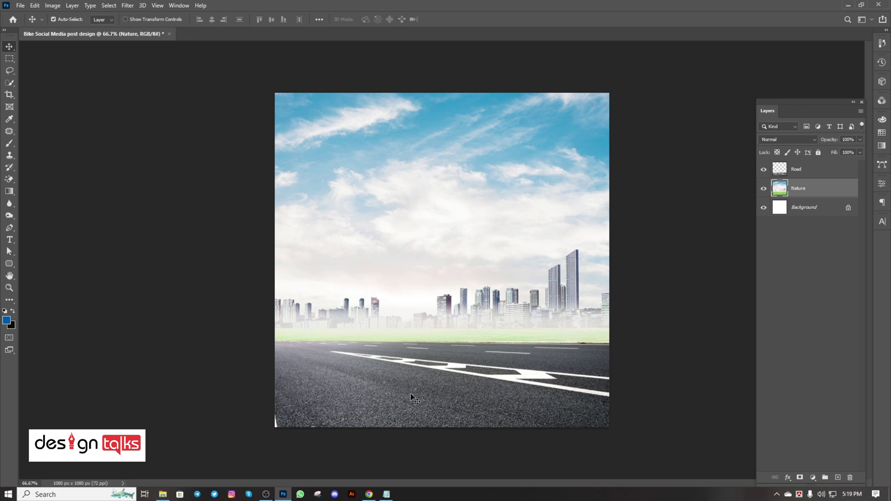
- Place the Suzuki bike PNG as an embedded, rasterized layer above the Road layer
click(20, 5)
click(50, 190)
click(322, 158)
click(366, 235)
key(Return)
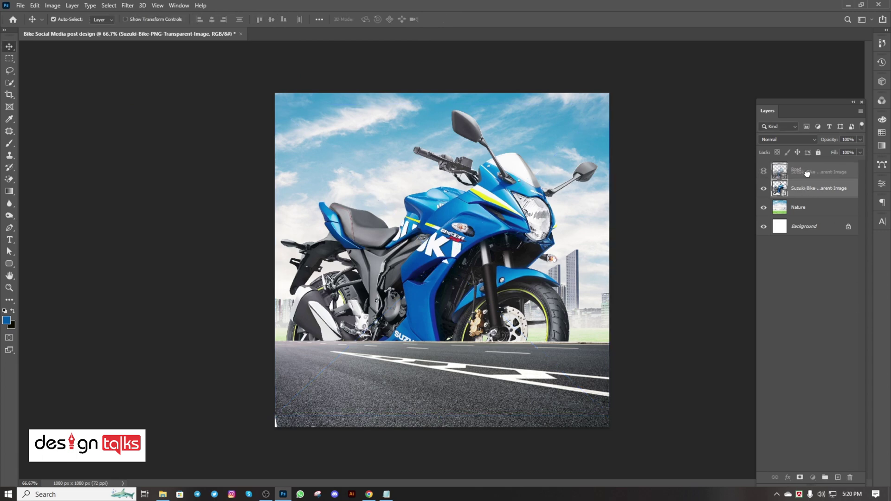
drag(801, 187, 801, 164)
right_click(804, 169)
click(712, 257)
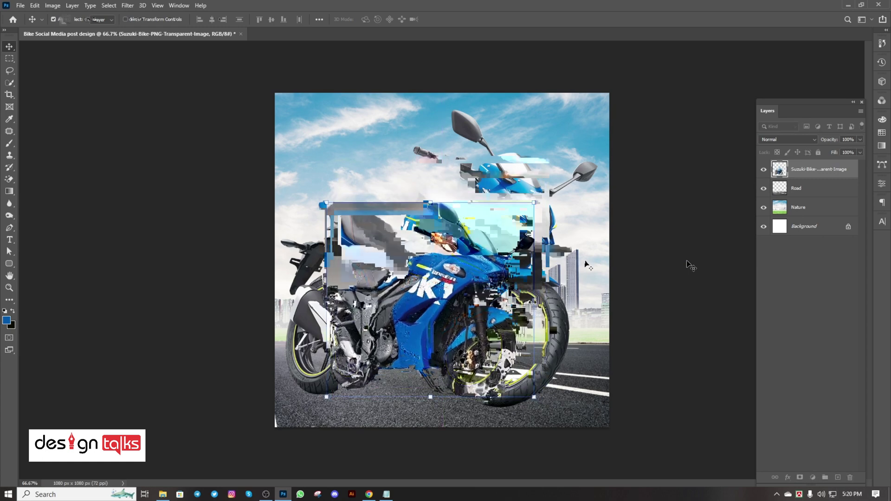
- Scale the bike to about 109% and position it standing on the road surface
key(ctrl+t)
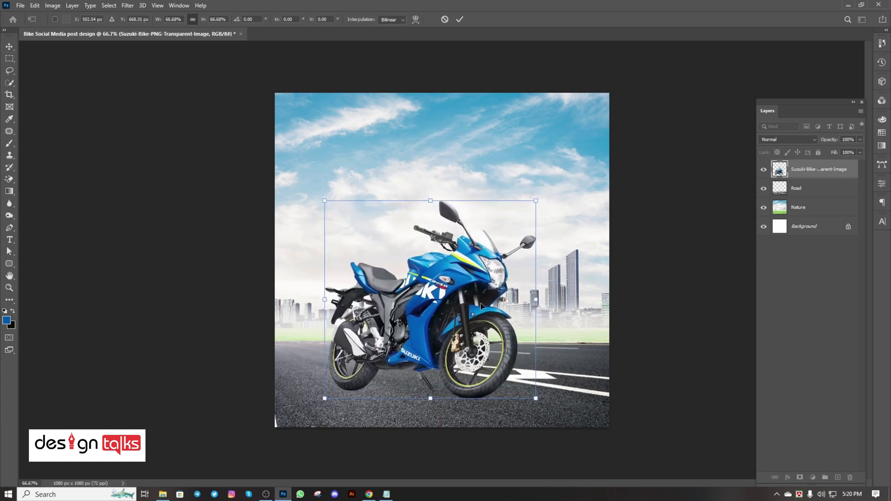
drag(480, 302, 477, 304)
click(459, 19)
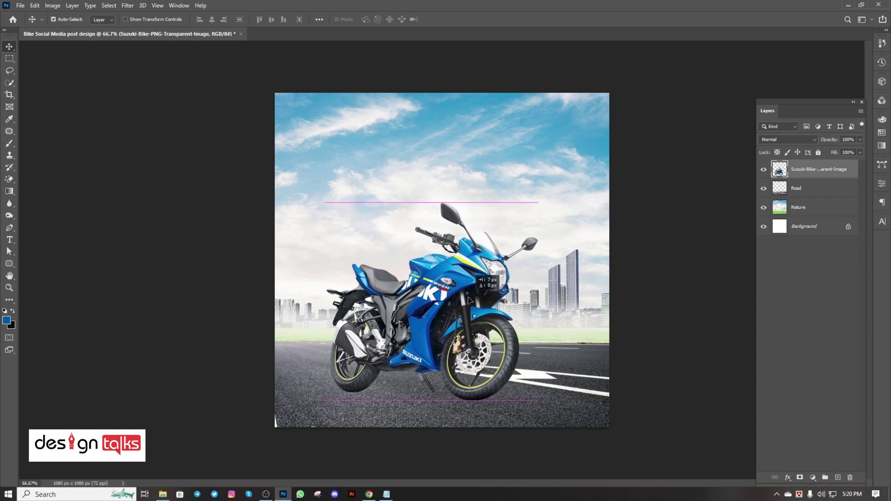
key(ctrl+t)
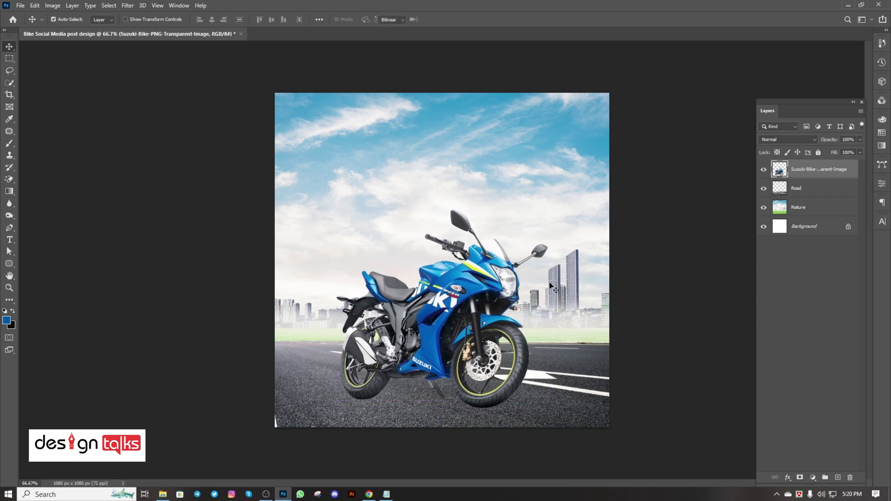
drag(549, 211, 517, 200)
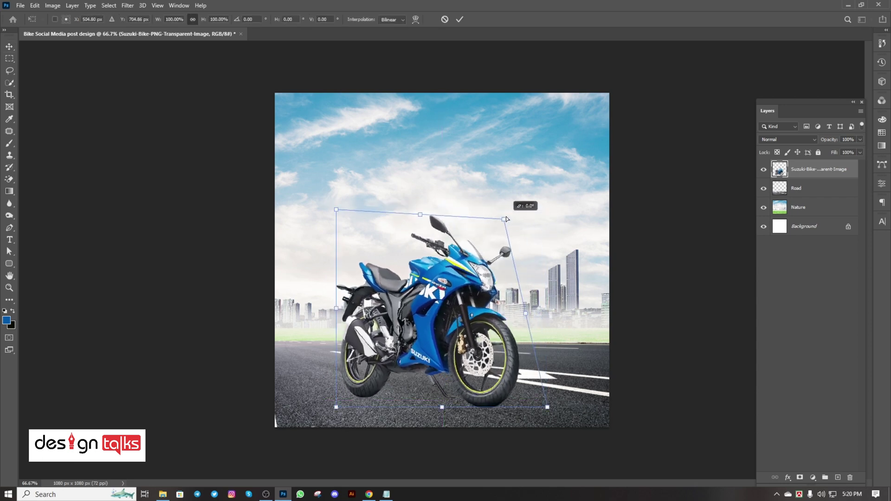
key(ctrl+z)
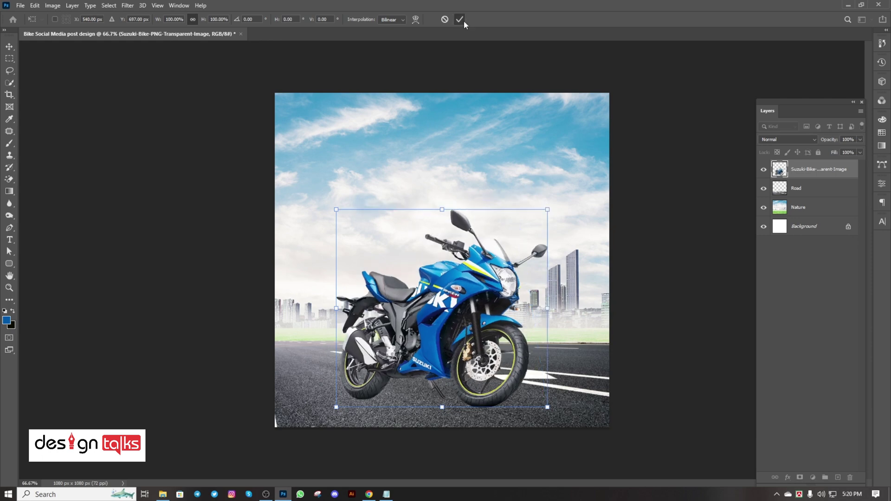
click(460, 19)
drag(485, 273, 484, 271)
key(ctrl+t)
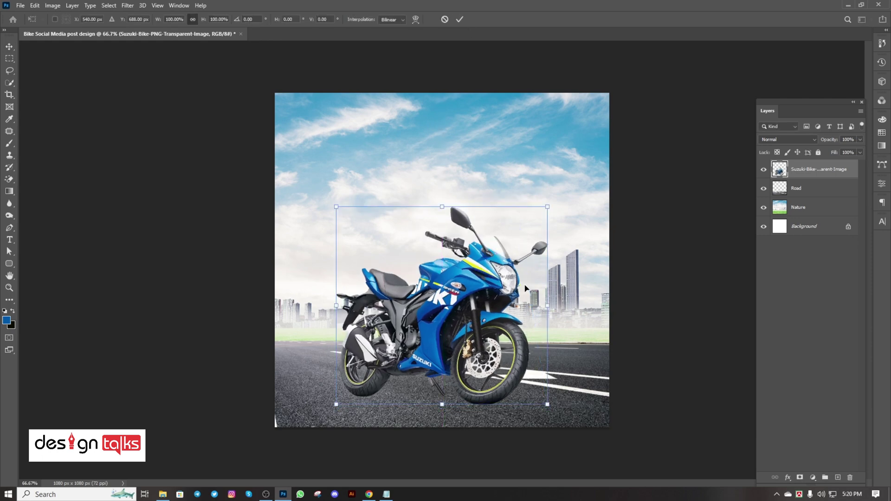
drag(546, 303, 551, 304)
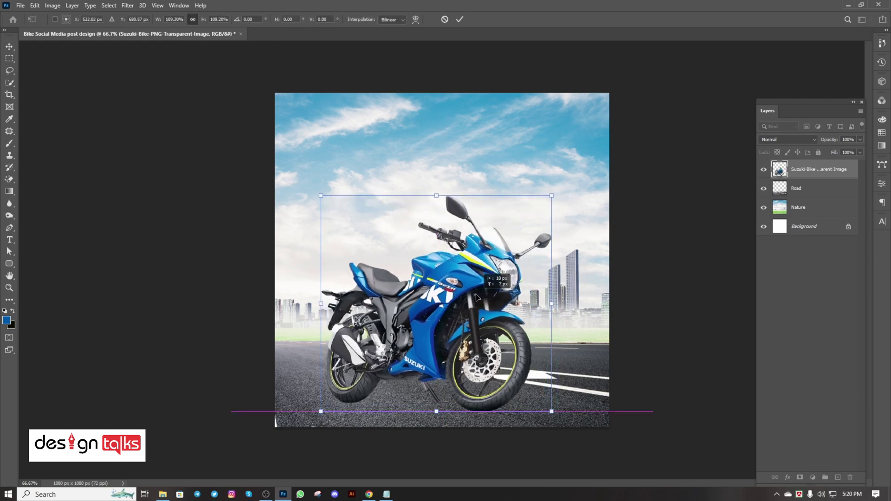
click(459, 19)
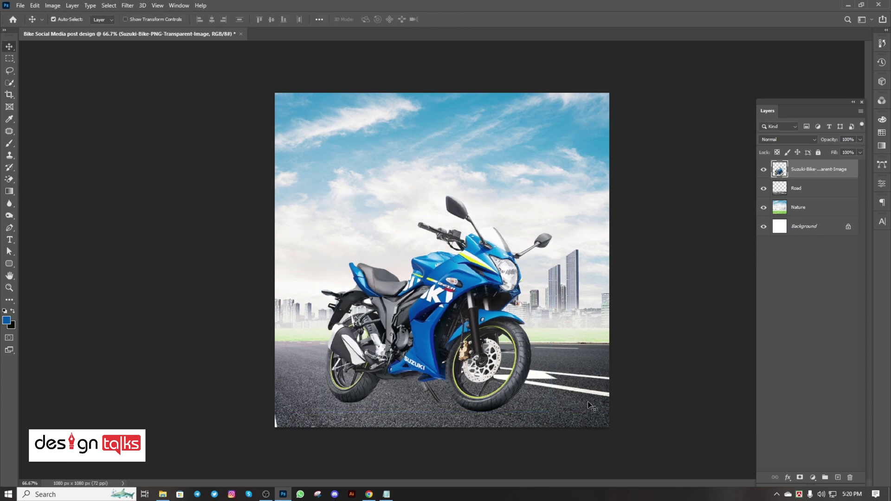
drag(587, 394, 591, 397)
- Stretch the Road layer left and down and tilt it about 9°, exposing grass on the right
key(t)
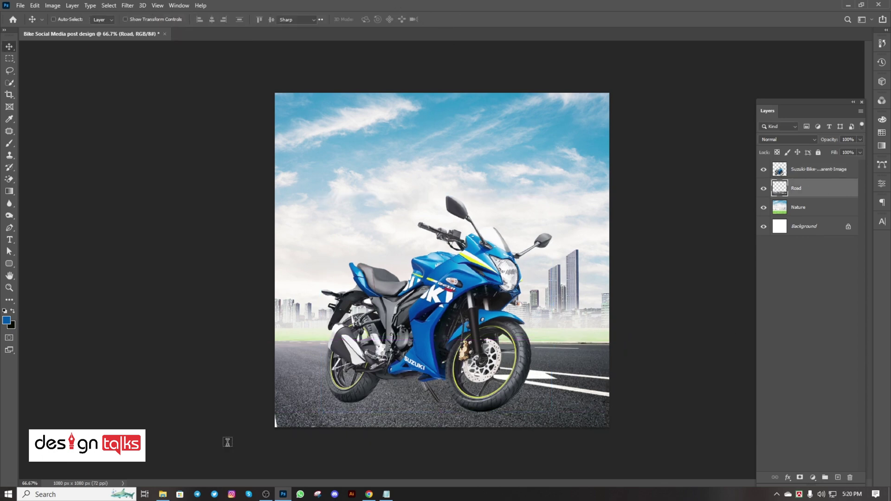
click(10, 47)
key(ctrl+t)
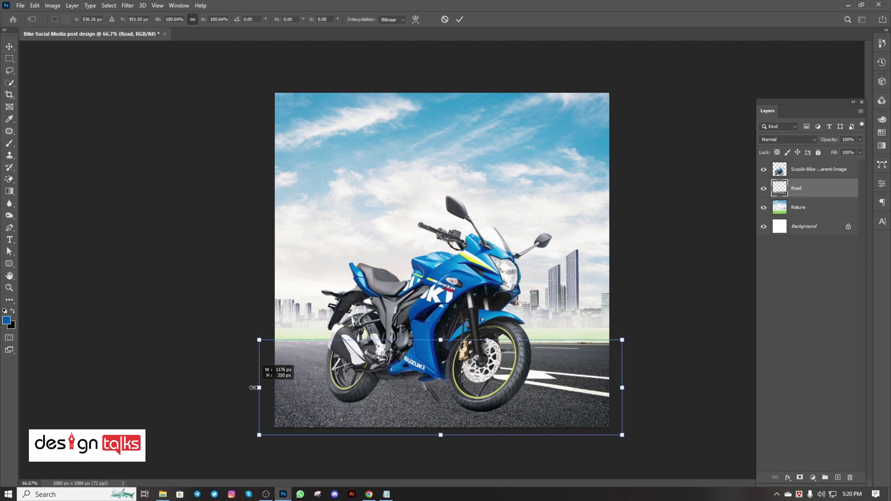
drag(257, 393, 249, 393)
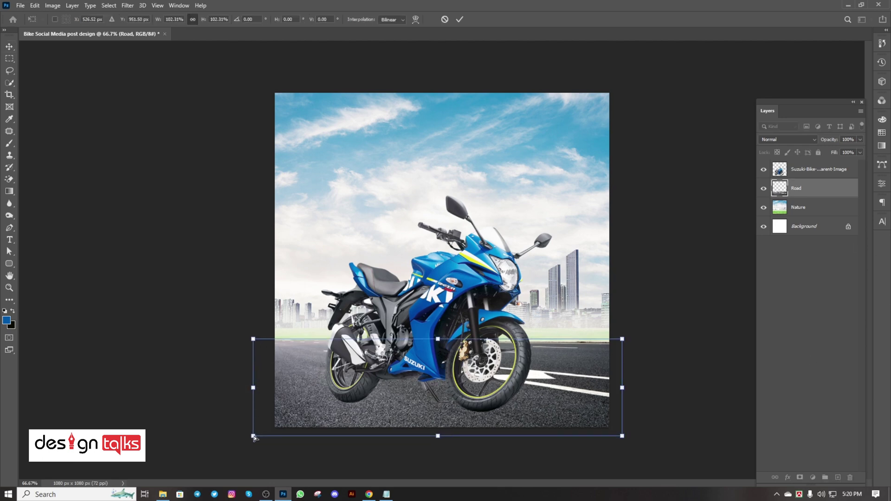
drag(254, 438, 248, 453)
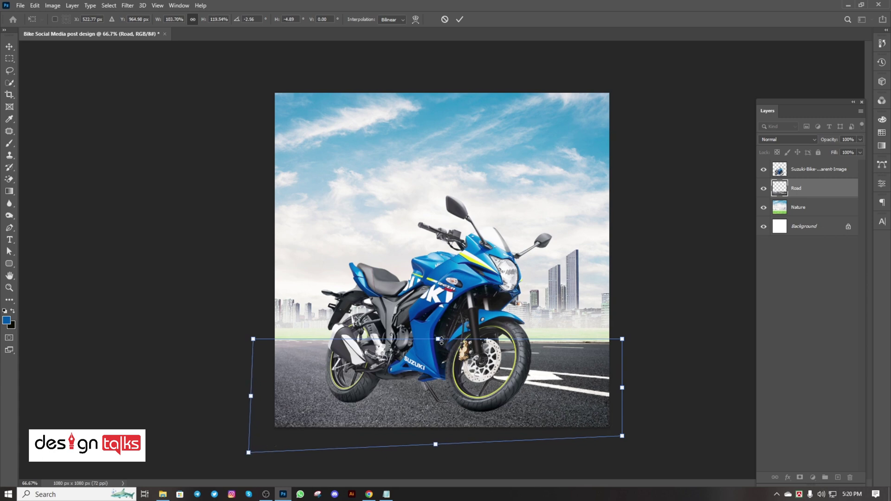
drag(441, 341, 438, 341)
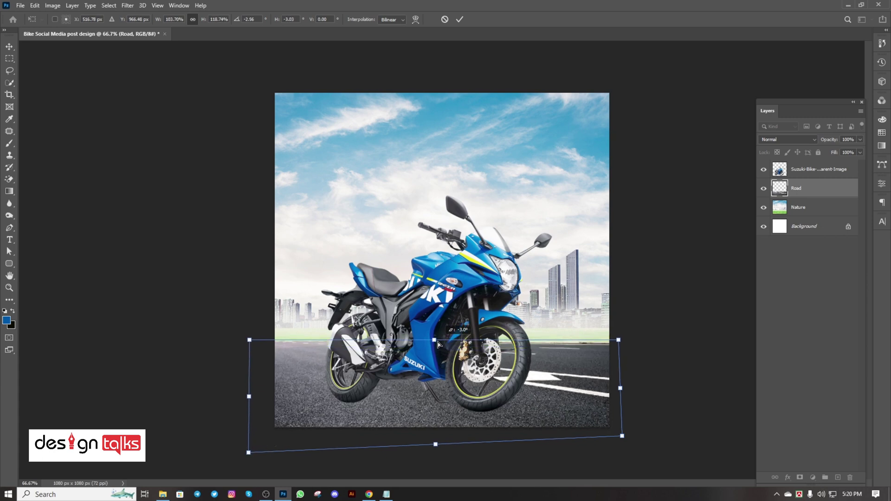
mouse_move(249, 340)
mouse_down()
mouse_move(260, 319)
mouse_move(262, 330)
mouse_up()
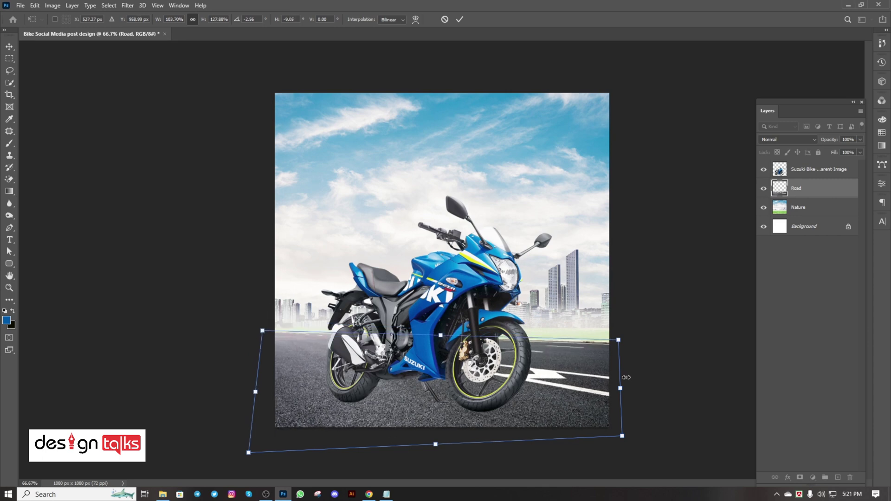
drag(620, 345, 623, 366)
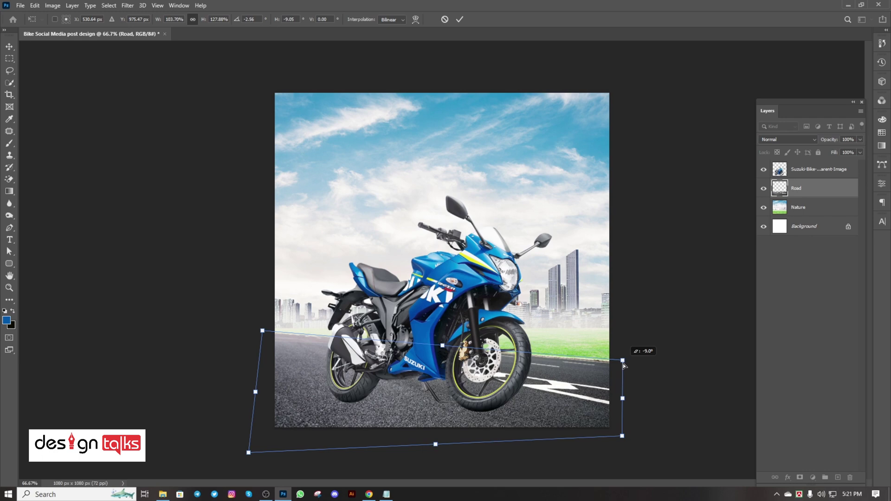
click(460, 19)
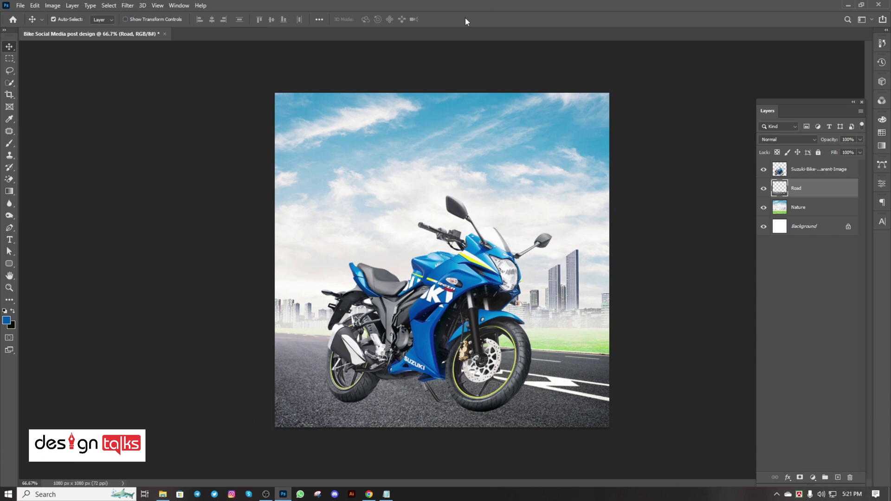
- Unlock the background and group the Road, Nature and background layers as BG
click(848, 226)
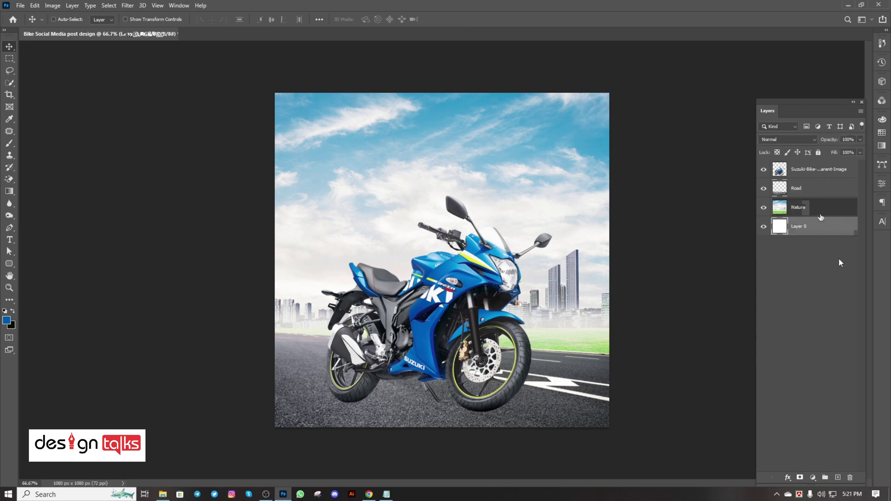
shift+click(813, 188)
key(ctrl+g)
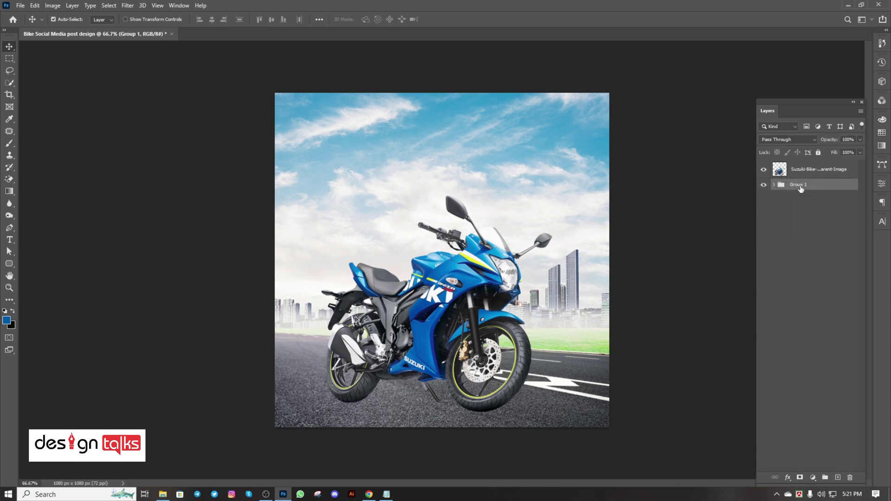
double_click(798, 184)
- Add a Color Balance adjustment set to −18, +12, +32
click(813, 479)
click(825, 399)
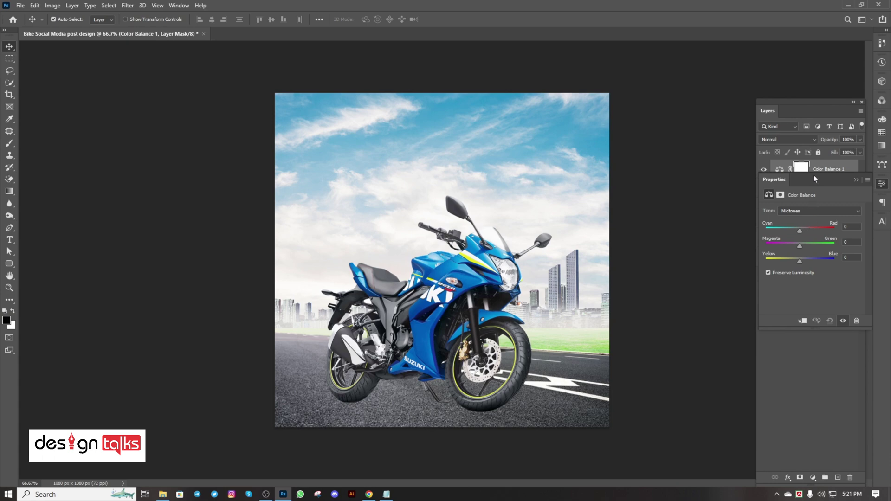
mouse_move(813, 178)
mouse_down()
mouse_move(671, 188)
mouse_move(690, 179)
mouse_up()
mouse_move(675, 227)
mouse_down()
mouse_move(688, 227)
mouse_move(673, 226)
mouse_up()
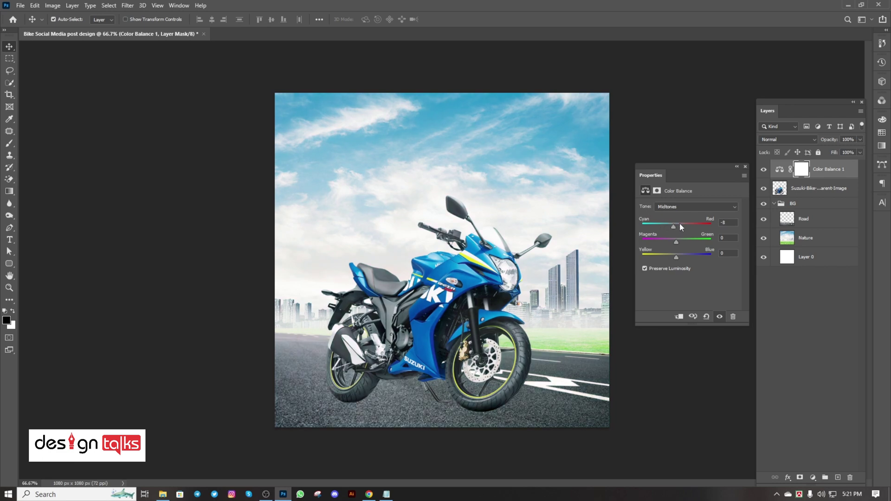
drag(687, 256, 673, 242)
drag(686, 259, 680, 255)
click(737, 166)
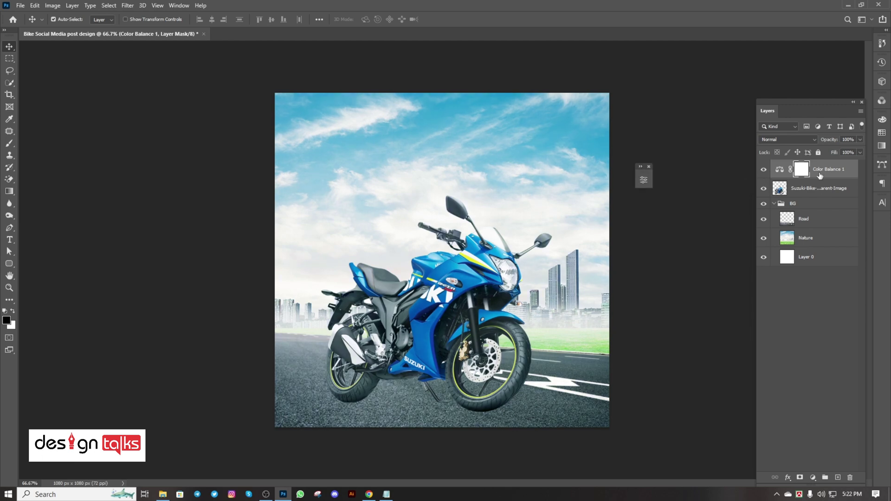
- Move the Color Balance adjustment into the BG group, then collapse and lock the group
drag(819, 175, 786, 207)
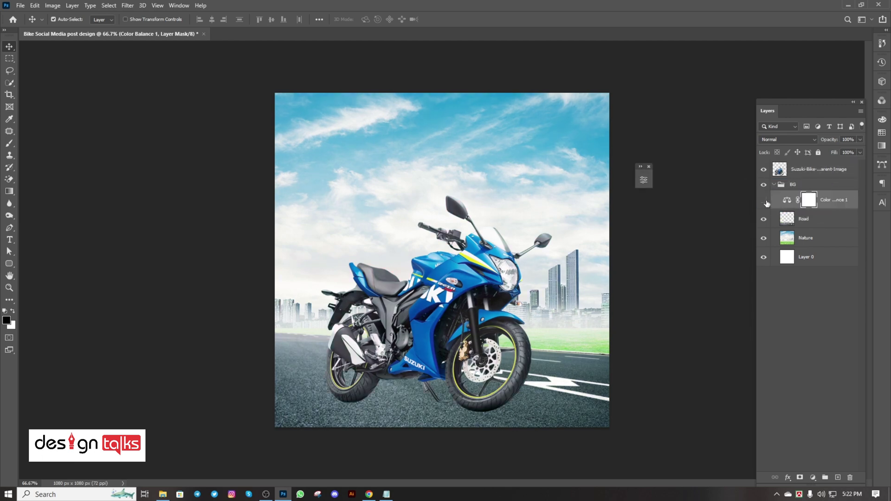
click(763, 200)
click(722, 227)
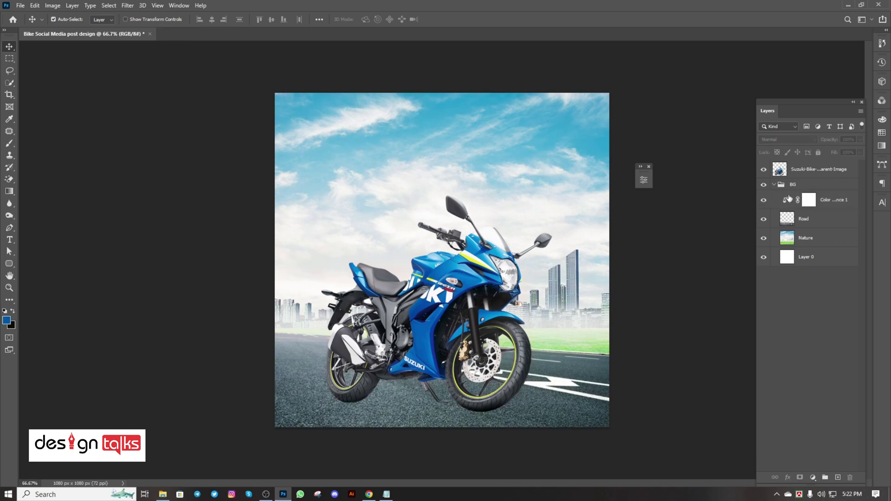
click(774, 185)
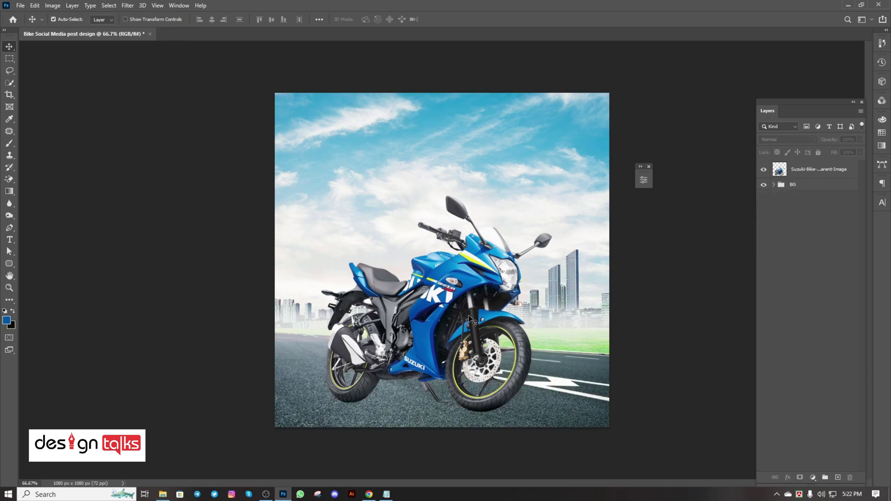
click(812, 190)
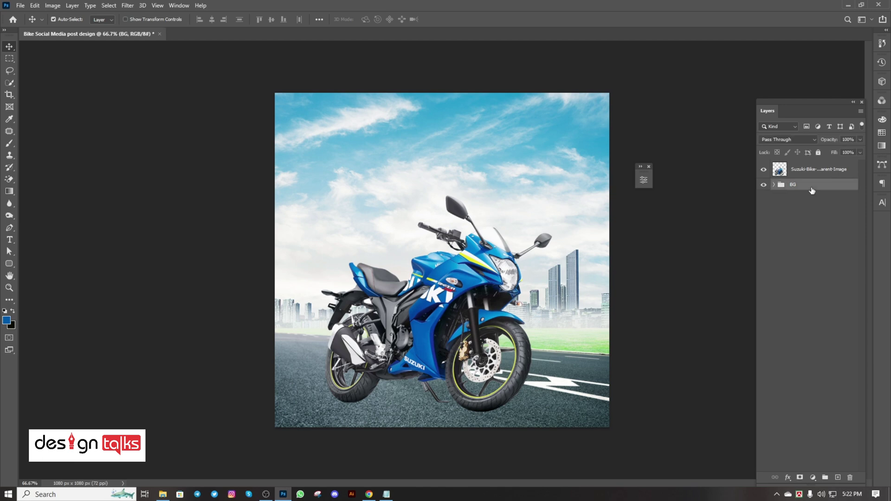
key(ctrl+slash)
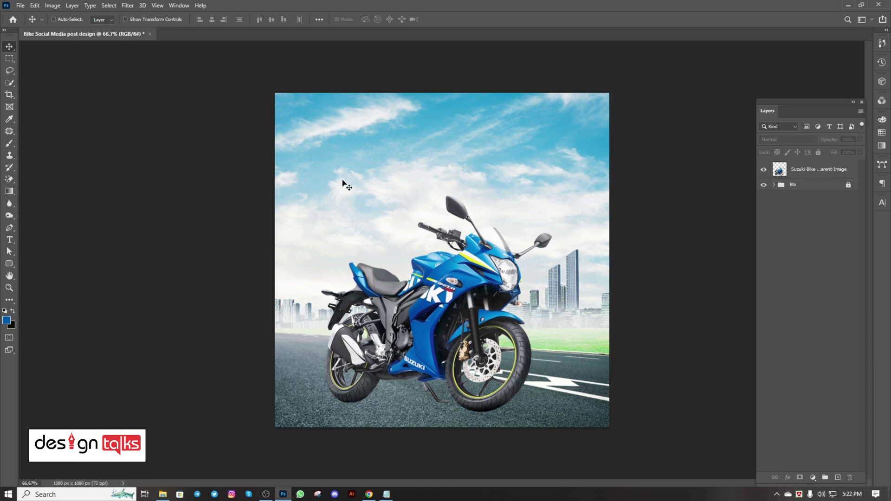
- Show rulers and drag guides near the top, bottom, left and right canvas edges
key(ctrl+r)
drag(363, 45, 364, 106)
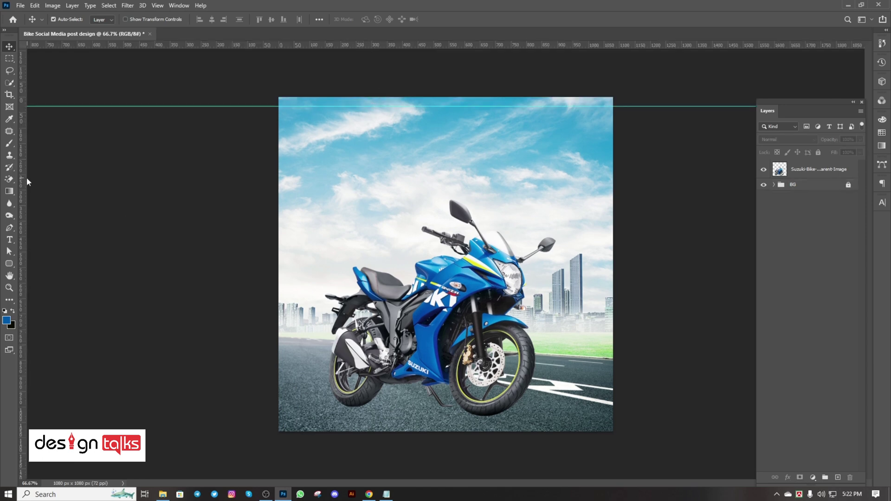
mouse_move(27, 182)
mouse_down()
mouse_move(291, 186)
mouse_move(595, 174)
mouse_up()
drag(600, 173, 601, 174)
drag(483, 45, 482, 422)
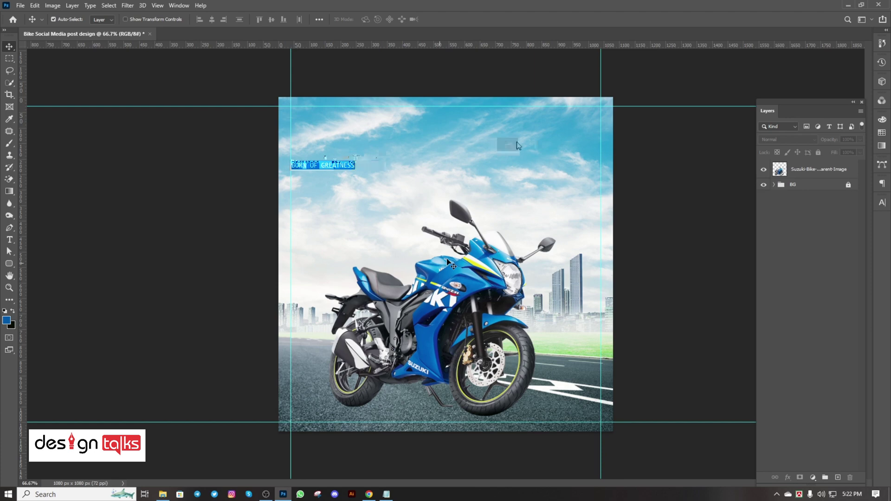
- Type the white headline 'BORN OF GREATNESS' and scale it, centred near the top
key(t)
click(420, 151)
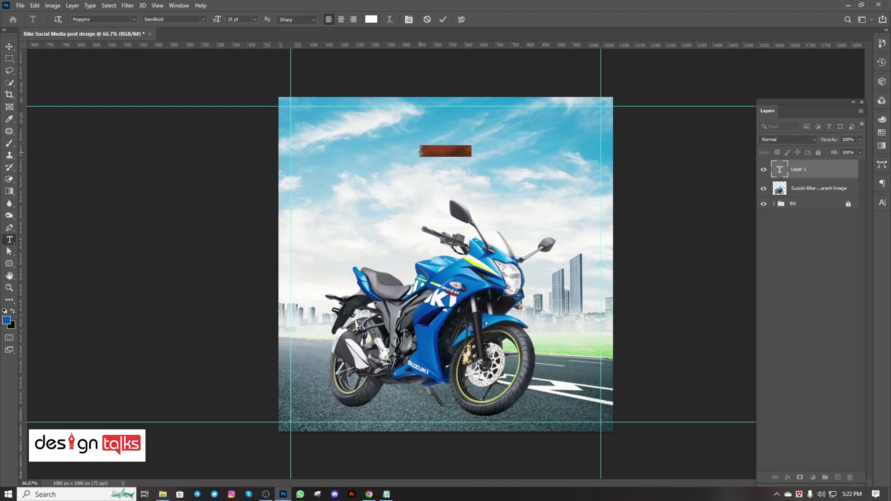
text(BORN OF GREATNESS)
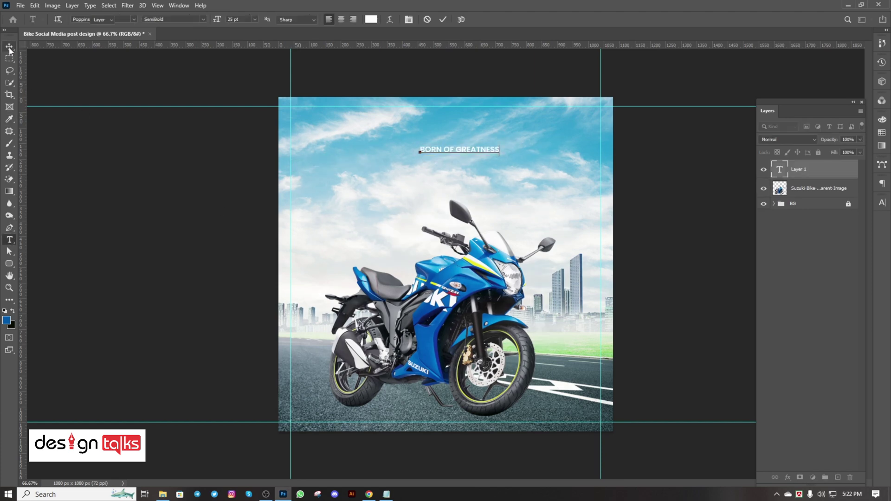
click(9, 47)
mouse_move(464, 149)
mouse_down()
mouse_move(455, 150)
mouse_move(562, 167)
mouse_up()
key(ctrl+t)
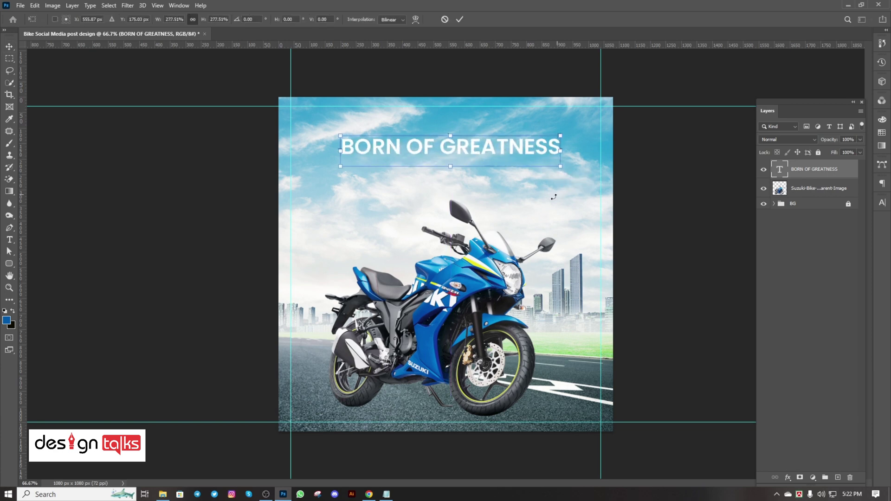
mouse_move(496, 147)
mouse_down()
mouse_move(492, 136)
mouse_move(446, 132)
mouse_up()
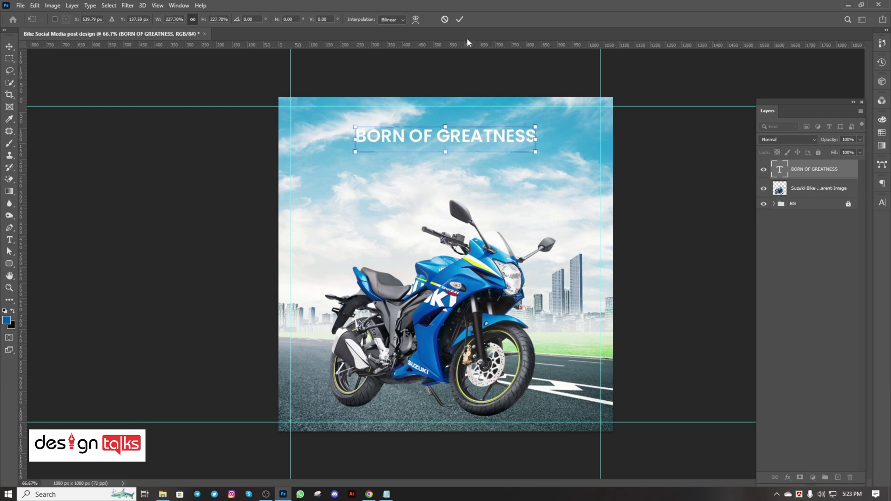
key(Return)
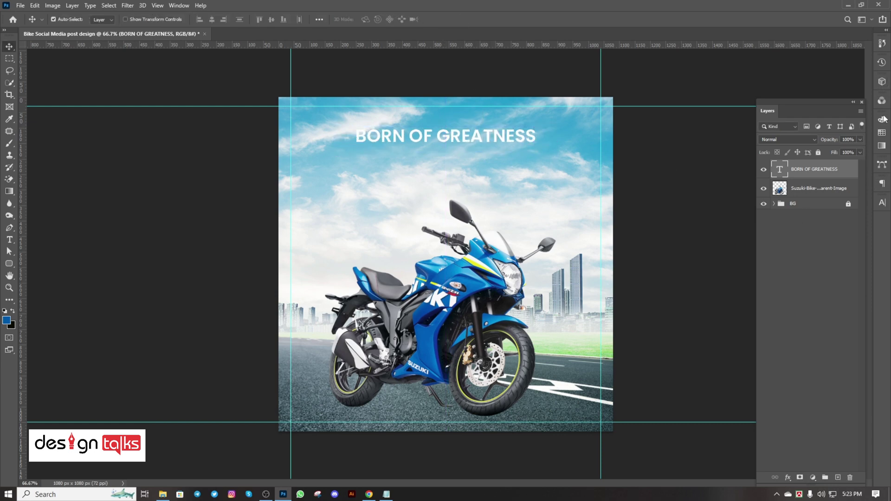
- Change the headline font to Roundkey and stretch it larger and taller
click(882, 202)
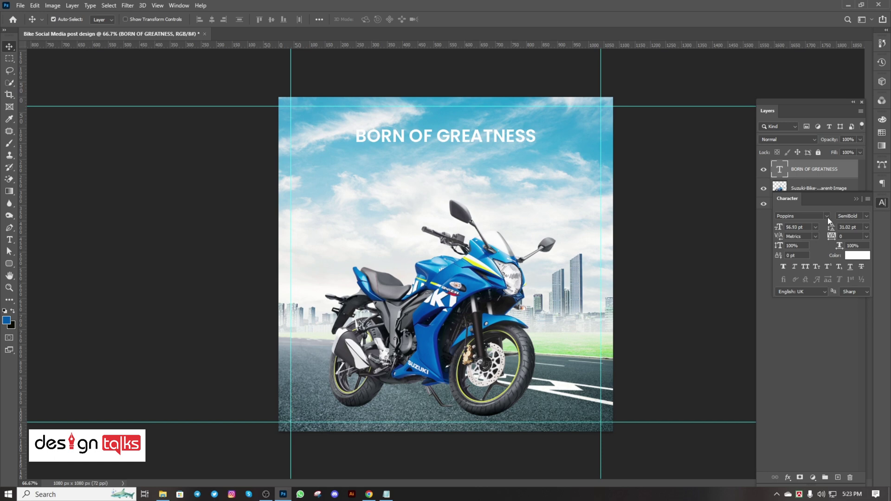
click(826, 216)
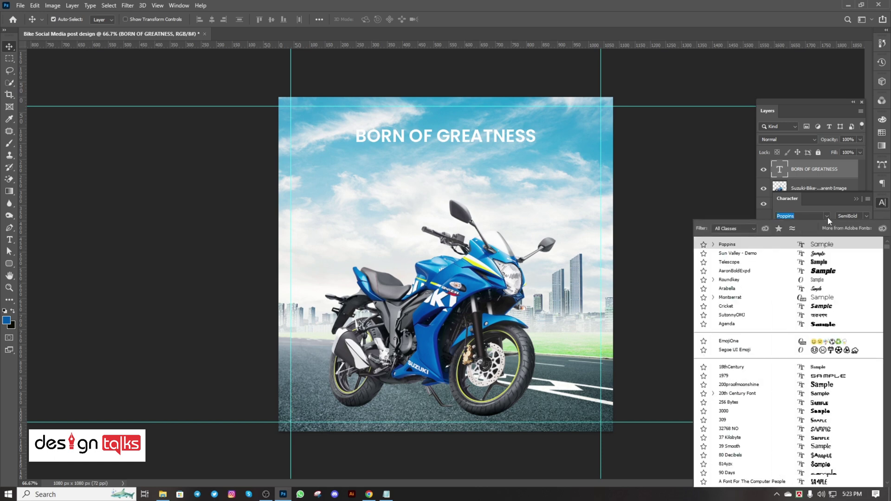
click(729, 279)
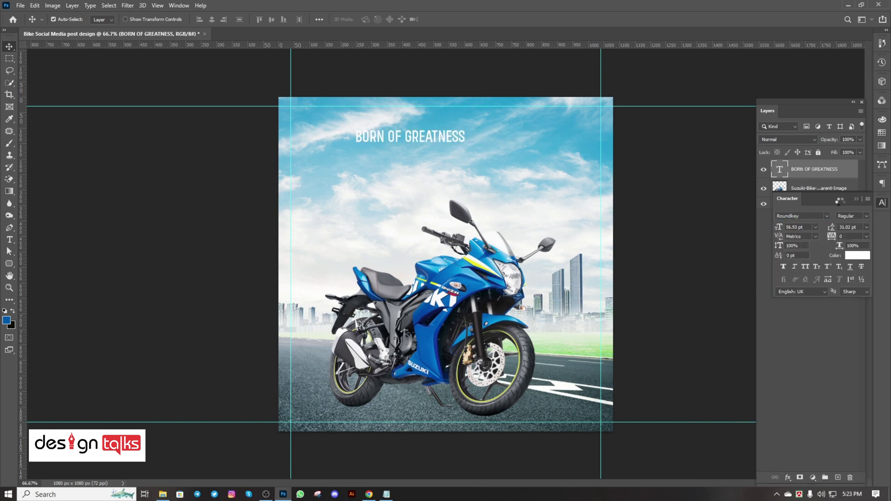
click(828, 217)
scroll(862, 216, down, 1)
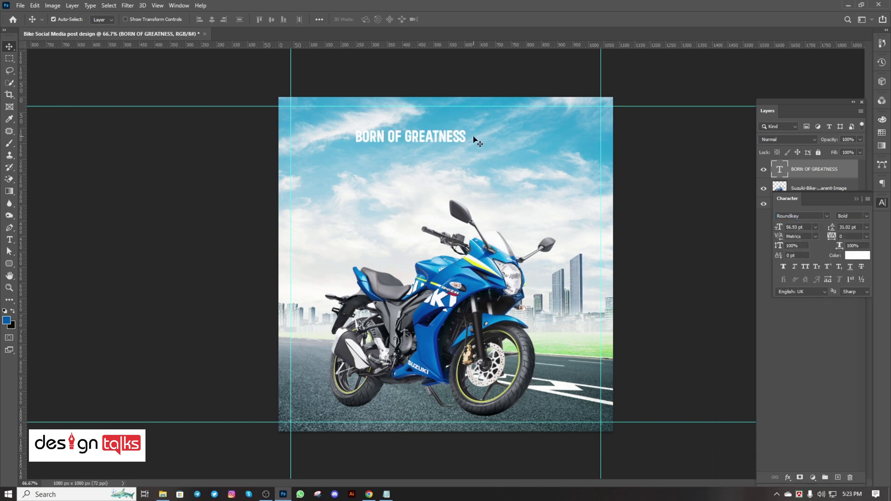
key(ctrl+t)
mouse_move(461, 140)
mouse_down()
mouse_move(490, 144)
mouse_move(542, 127)
mouse_up()
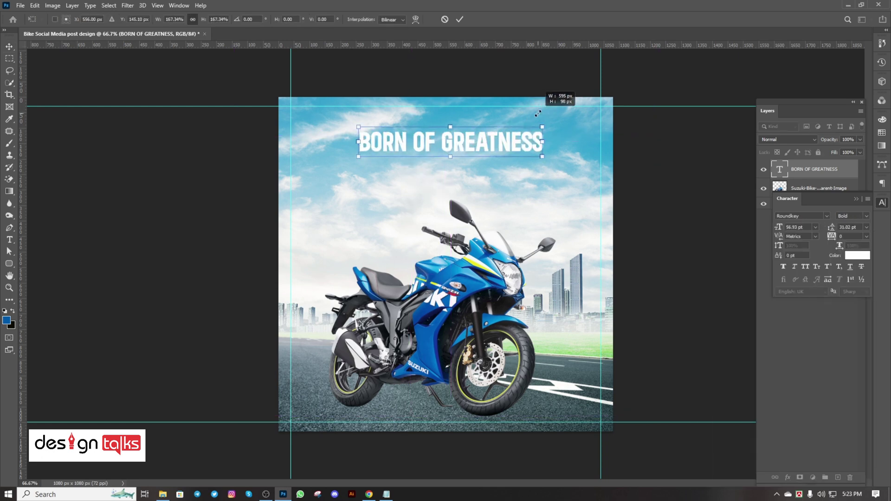
drag(450, 159, 449, 173)
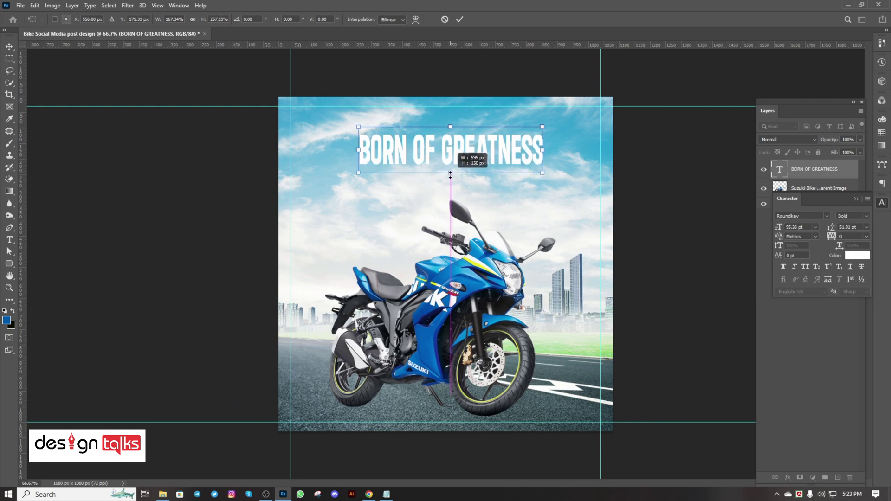
click(460, 19)
drag(495, 155, 496, 145)
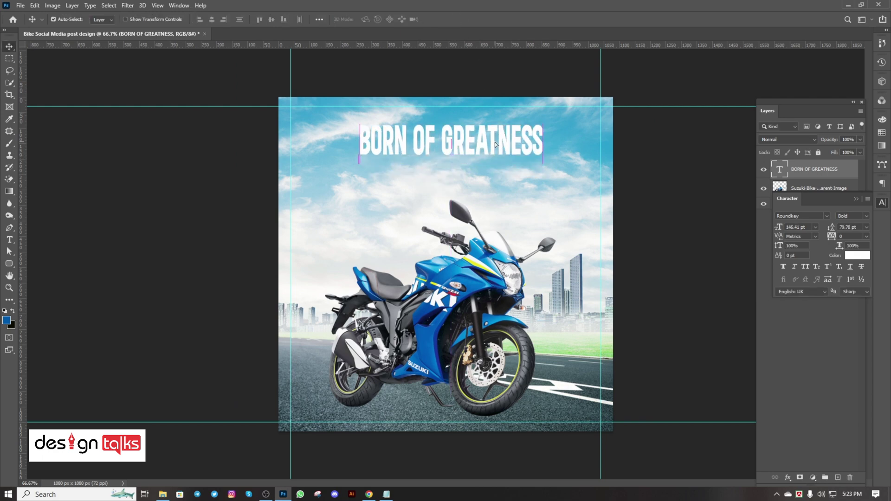
- Switch the headline to Bold Oblique and widen it evenly across the top
click(866, 216)
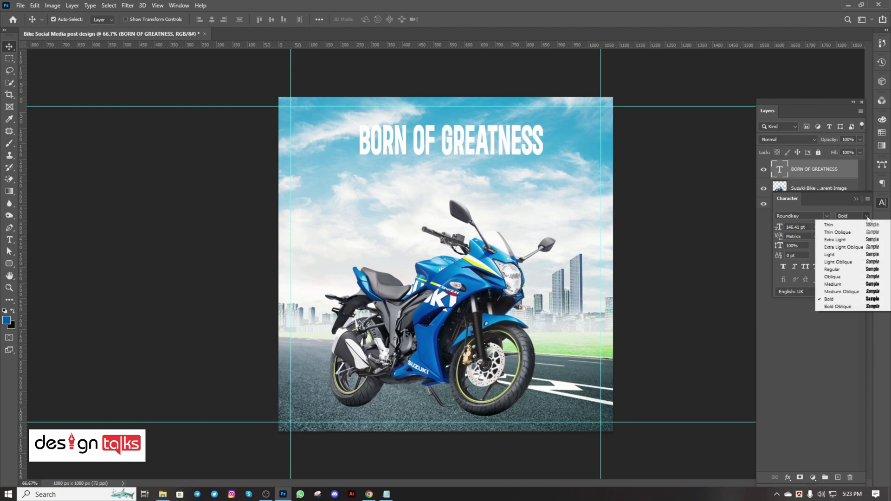
click(842, 307)
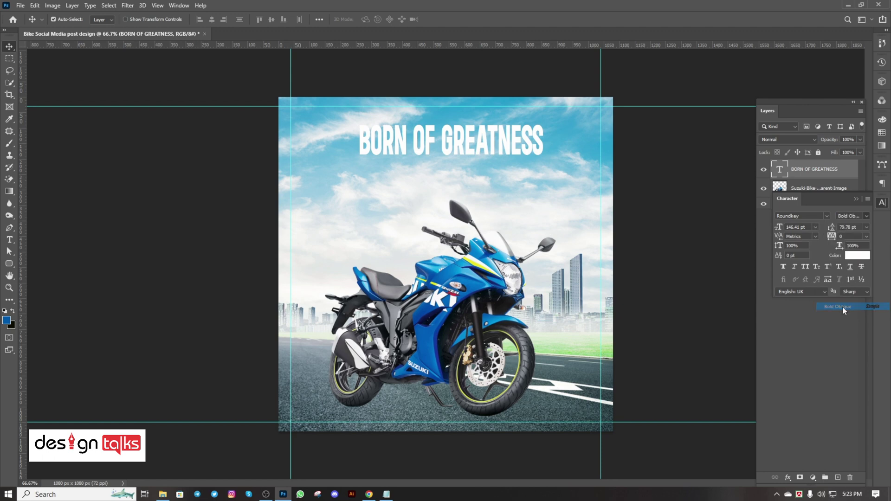
drag(493, 148, 445, 172)
key(ctrl+t)
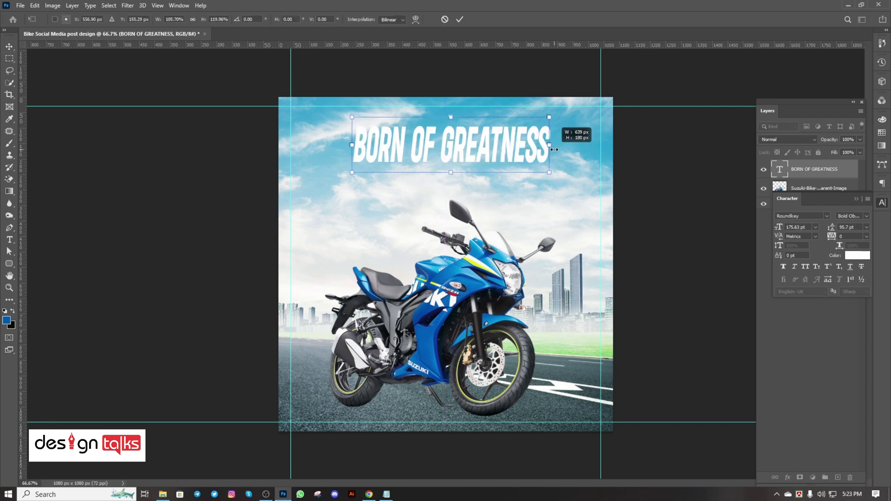
drag(540, 146, 549, 146)
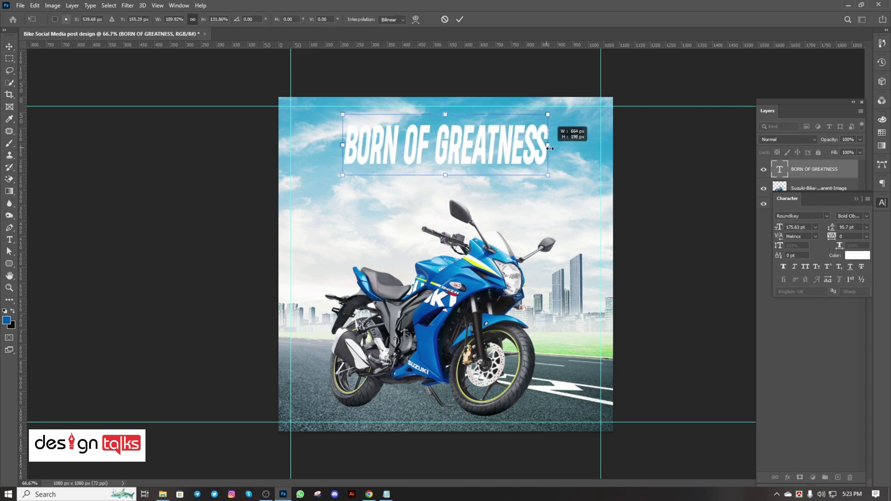
key(Return)
drag(468, 130, 469, 129)
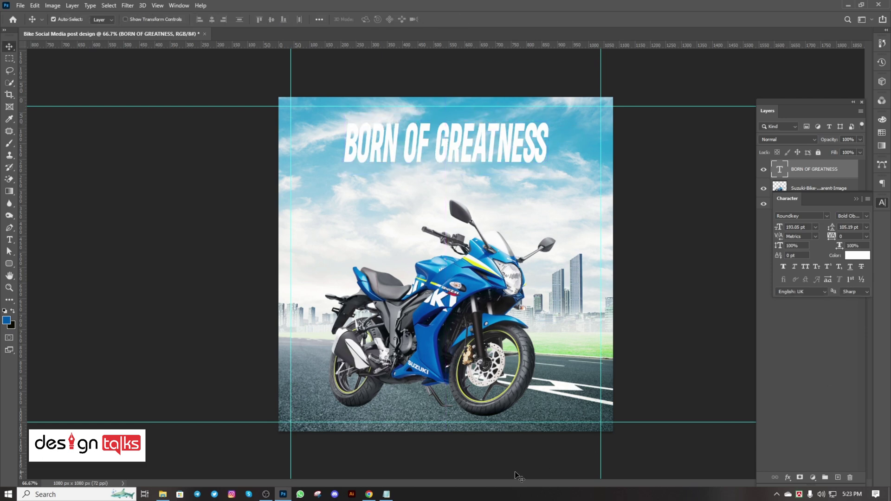
- Copy the 'SUZUKI GSX-R15' line from the notes and paste it into the design
click(386, 494)
drag(293, 176, 346, 174)
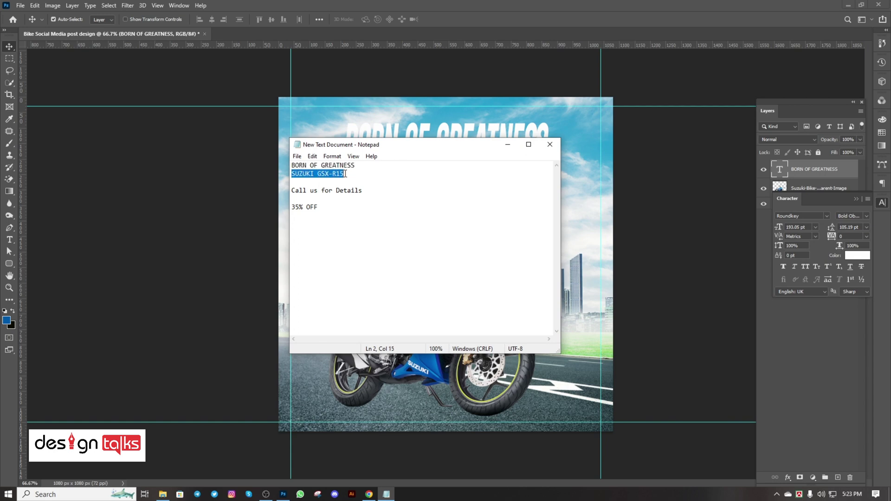
click(507, 144)
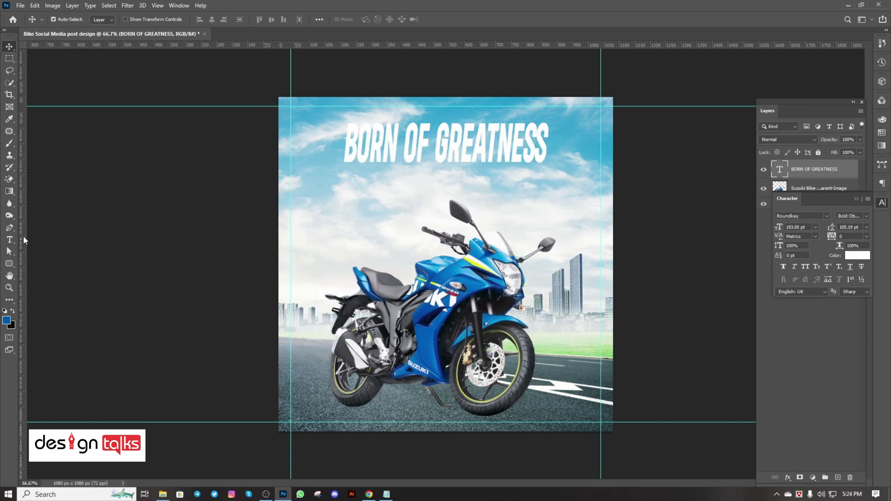
key(ctrl+v)
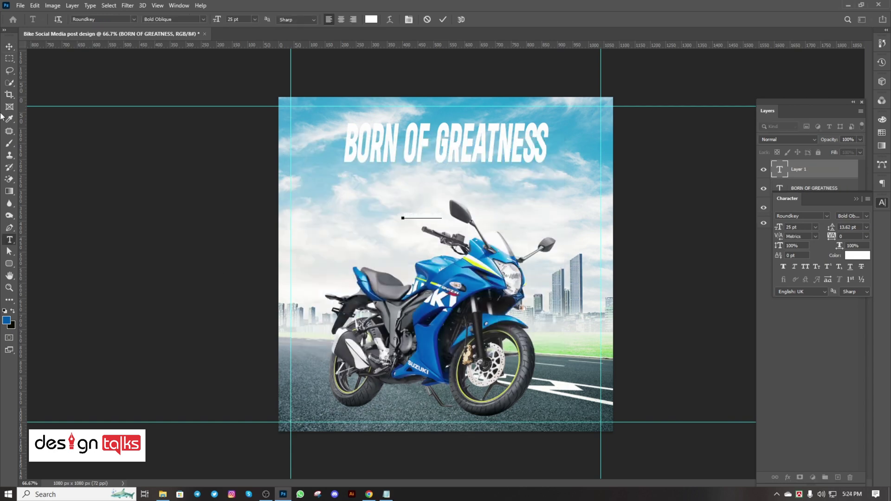
- Resize the white SUZUKI GSX-R15 subtitle to about 93 pt and centre it under the headline
click(9, 47)
mouse_move(436, 220)
mouse_down()
mouse_move(436, 179)
mouse_move(491, 183)
mouse_up()
key(ctrl+t)
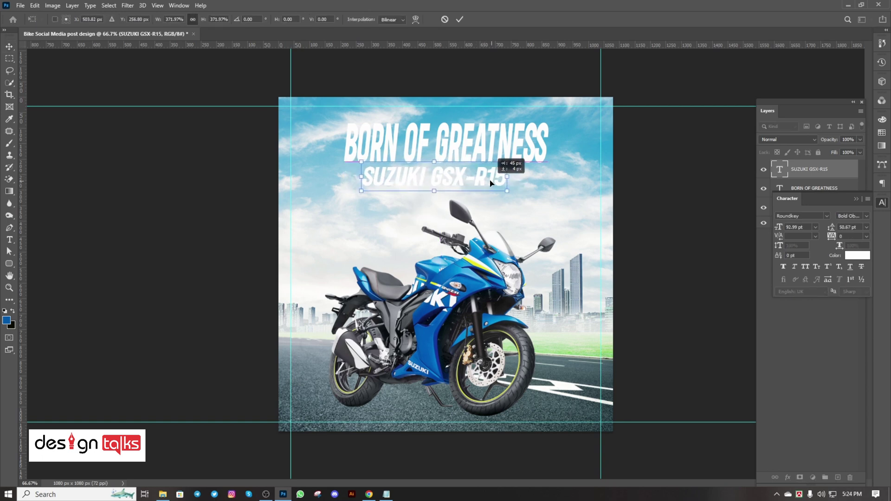
key(Return)
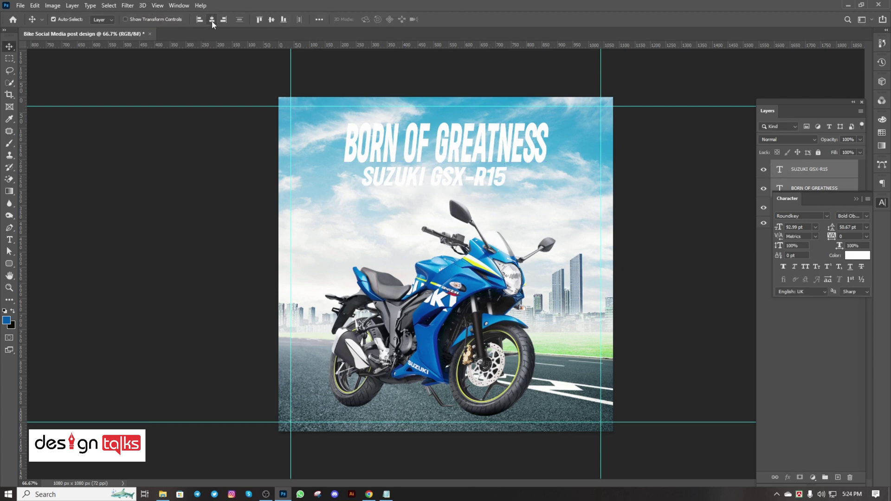
click(211, 19)
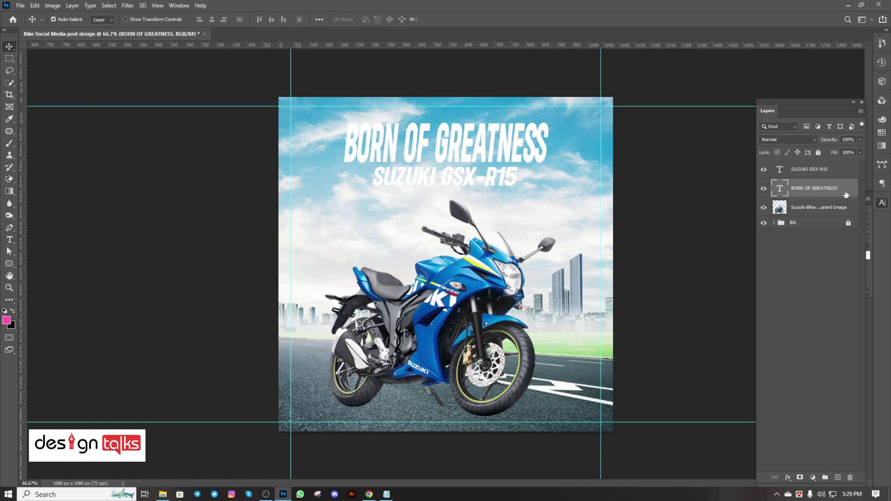
- Colour the BORN OF GREATNESS headline red (#ff0000) via the Character panel
click(882, 203)
click(853, 256)
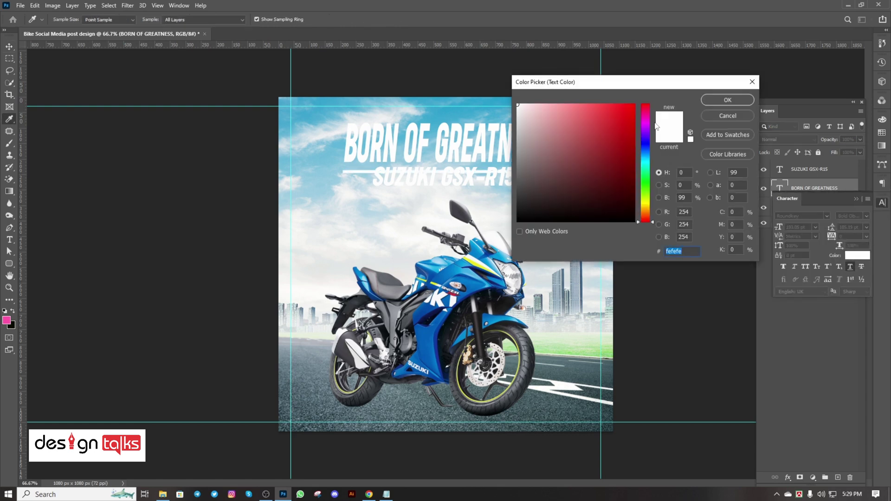
text(ff0000)
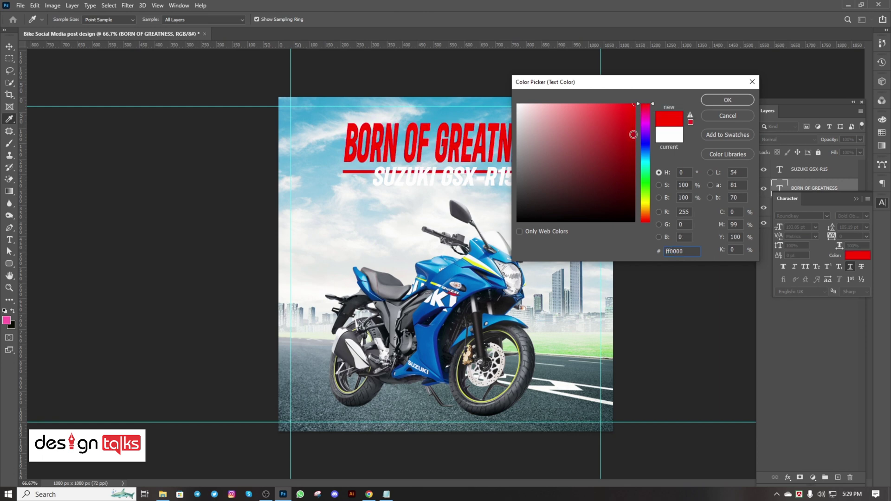
click(728, 100)
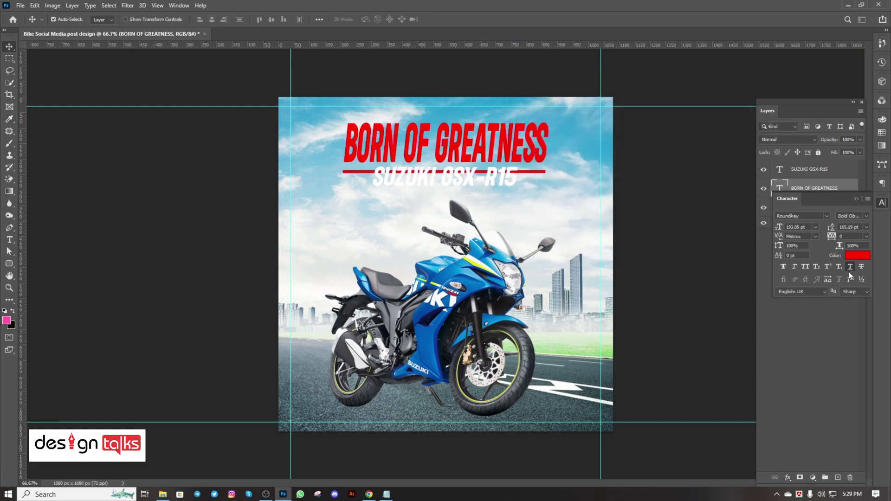
- Remove the SUZUKI GSX-R15 subtitle's underline and colour it bright blue (#0600ff)
click(849, 268)
click(499, 180)
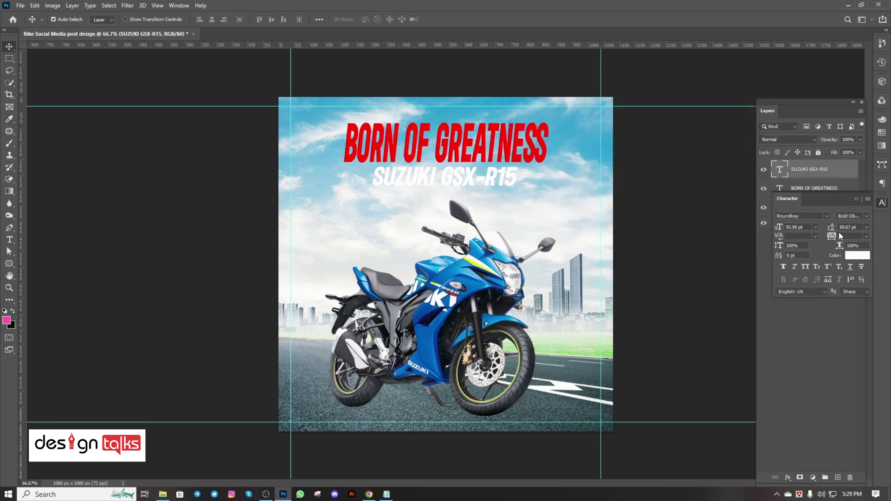
click(853, 256)
click(649, 143)
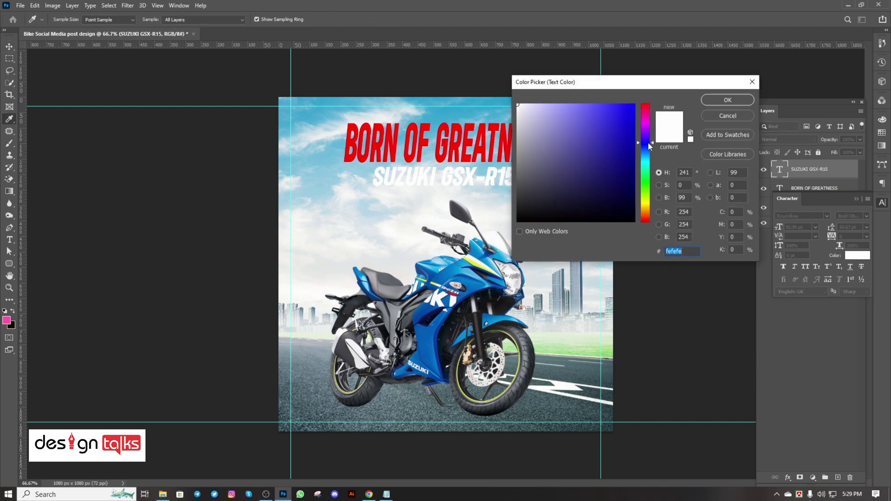
click(633, 104)
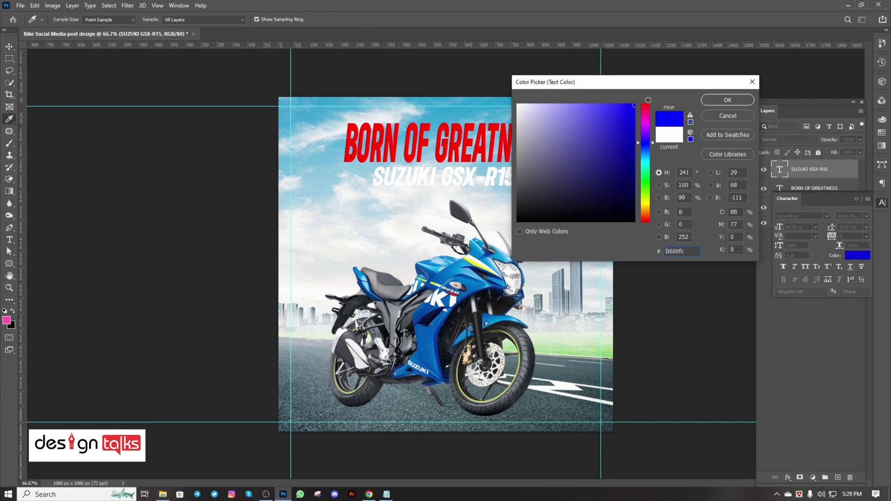
click(730, 104)
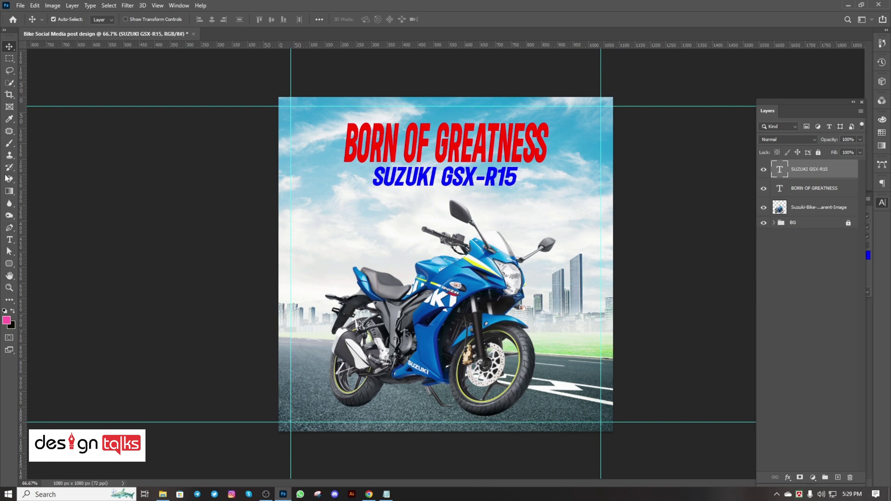
- With the Gradient tool active, expand the BG group and unlock its Nature background layer
click(11, 194)
click(44, 192)
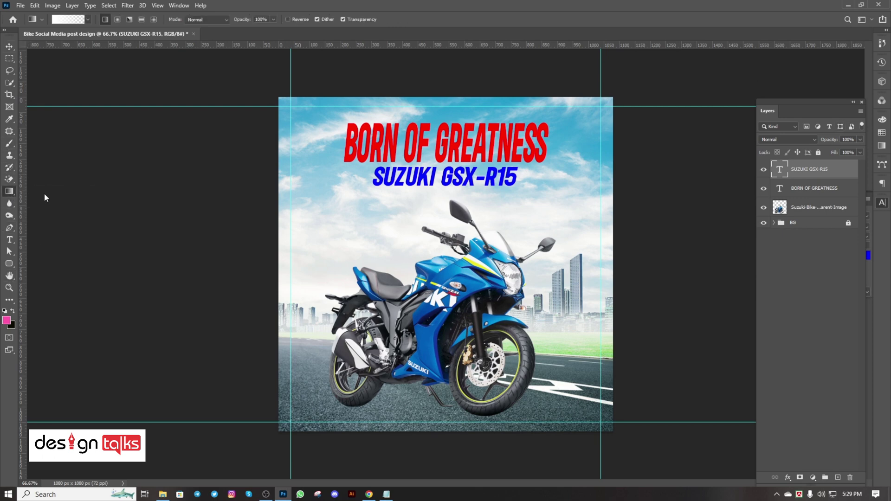
click(812, 207)
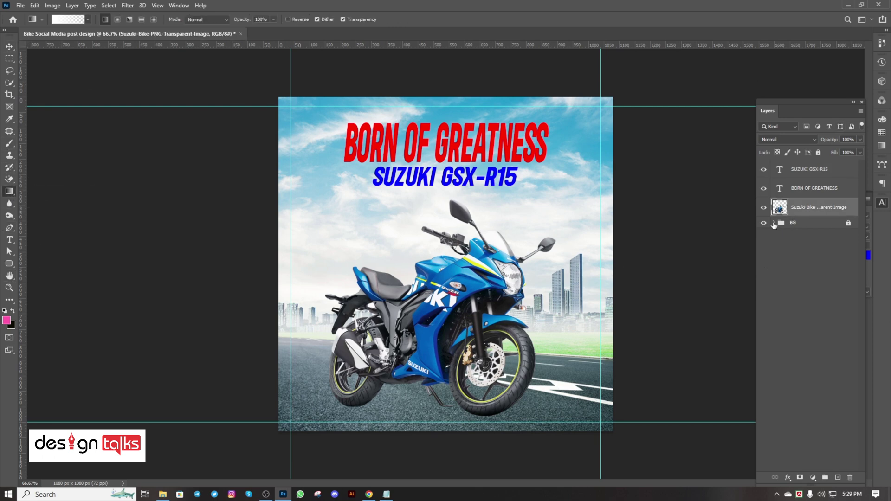
click(773, 222)
click(805, 280)
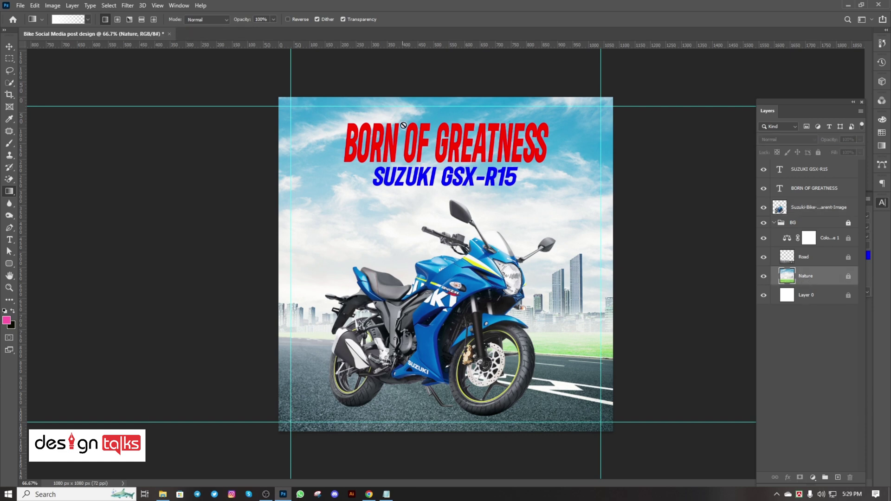
click(848, 223)
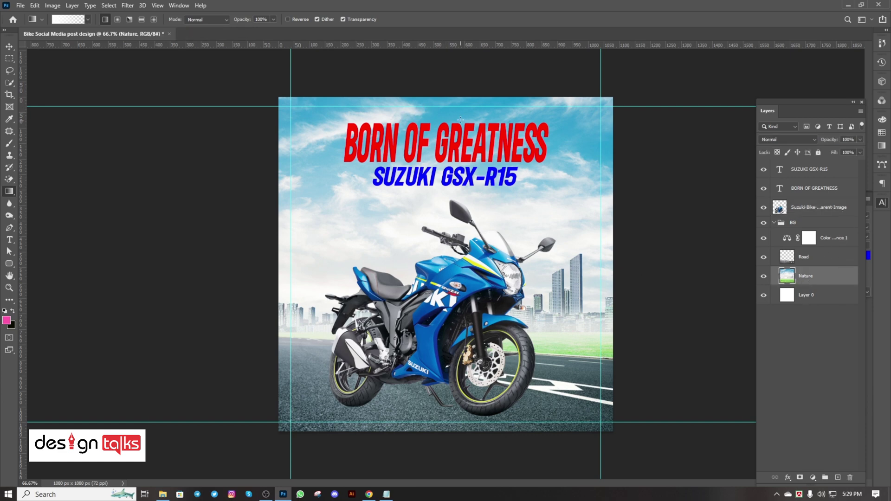
- Try several white-to-transparent gradient fades down from the top of the sky
drag(445, 97, 450, 434)
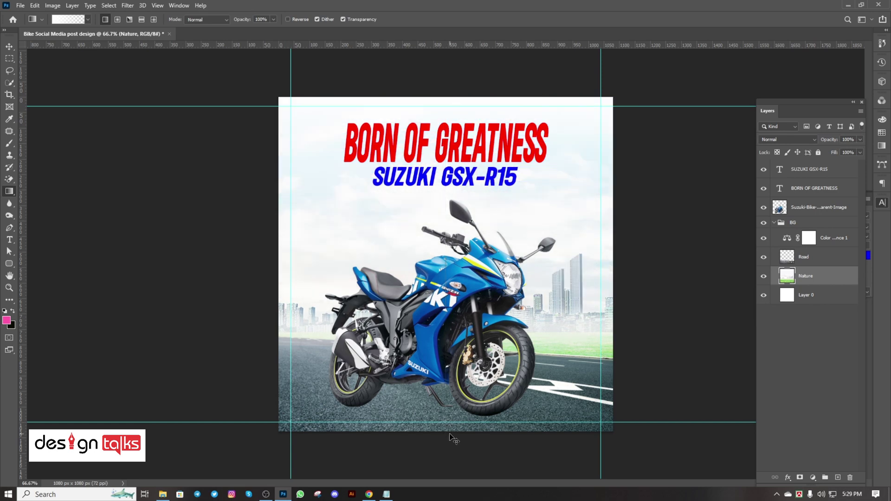
key(ctrl+z)
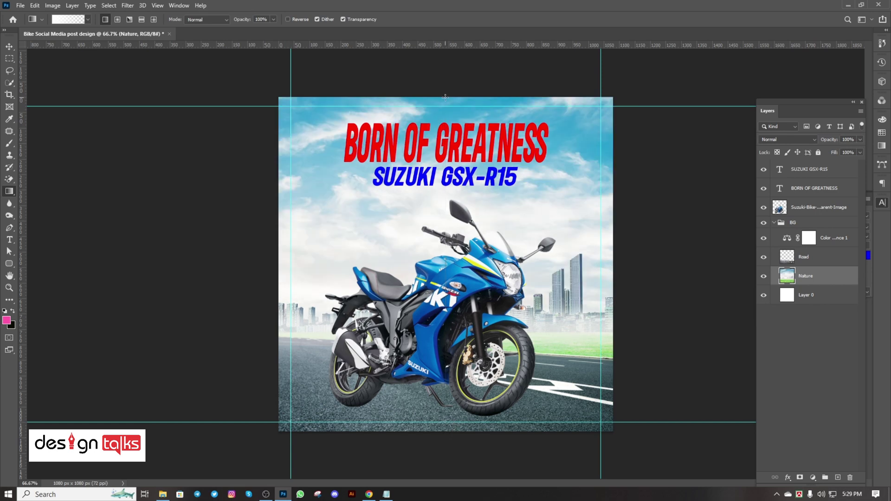
drag(444, 205, 439, 241)
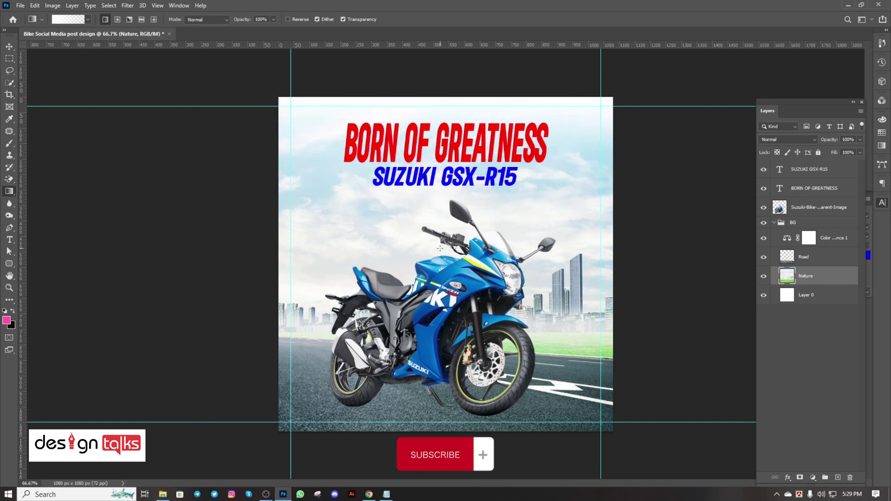
key(ctrl+z)
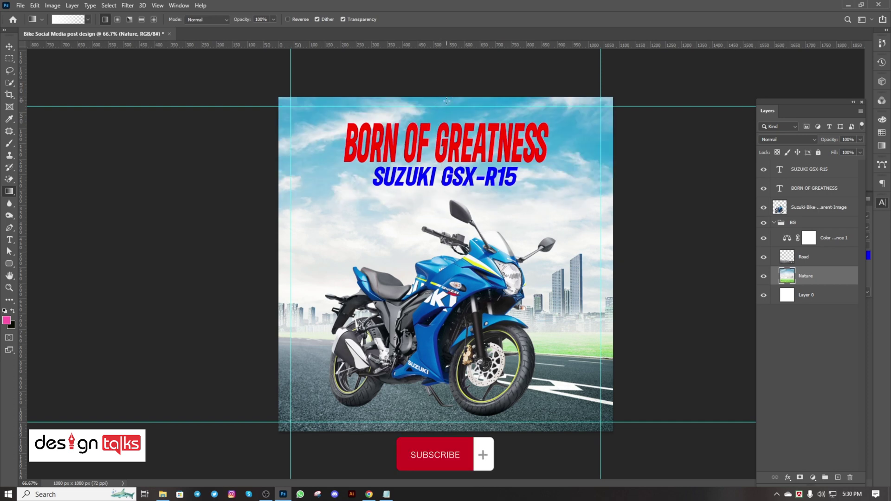
drag(446, 97, 445, 234)
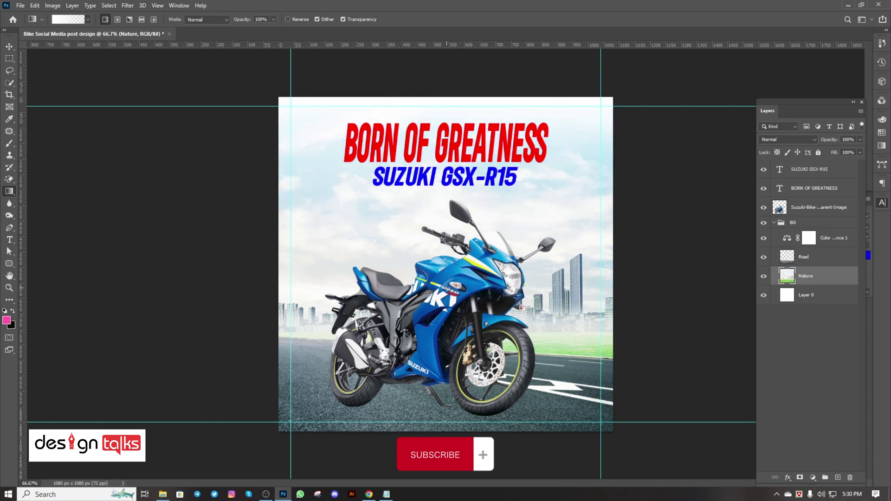
- Restore the Color Balance 1 adjustment and add a new empty layer above it
click(7, 48)
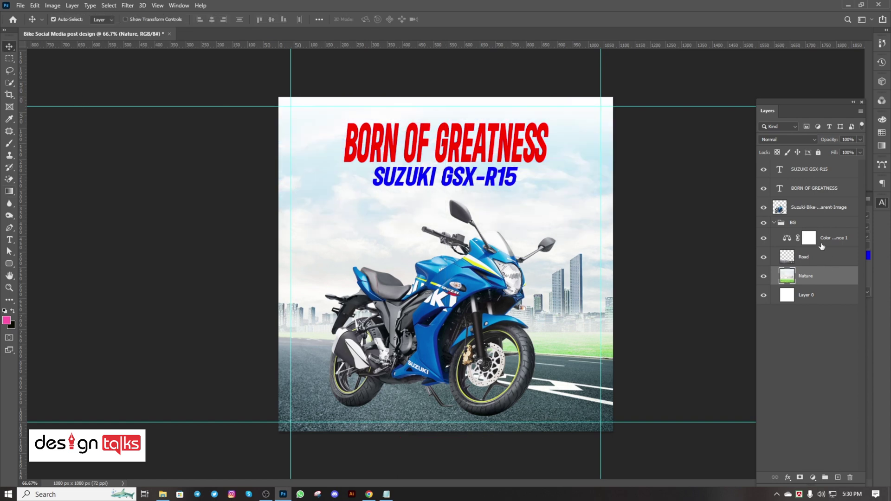
click(821, 244)
click(763, 238)
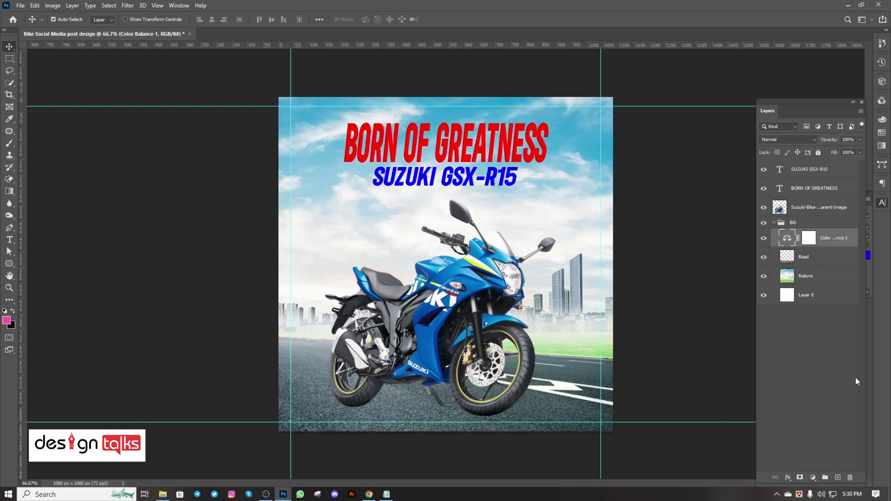
click(837, 477)
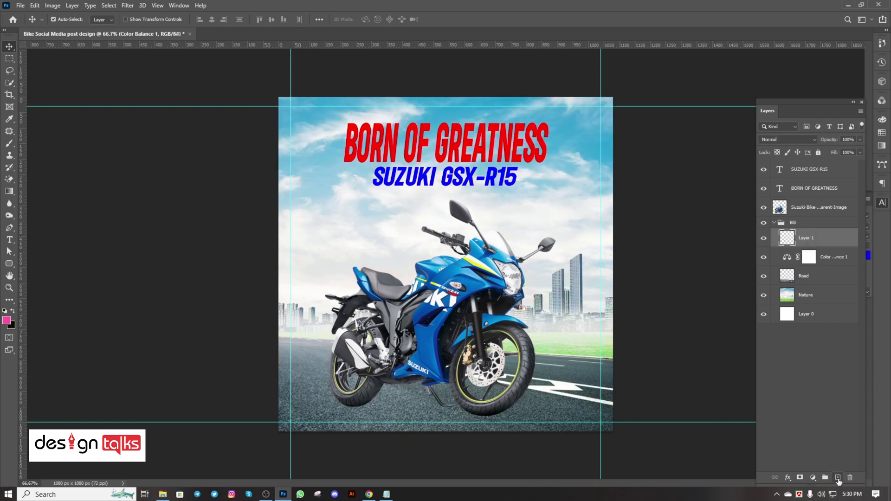
- Paint the white sky fade on Layer 1 and lower its opacity to 74%
click(9, 190)
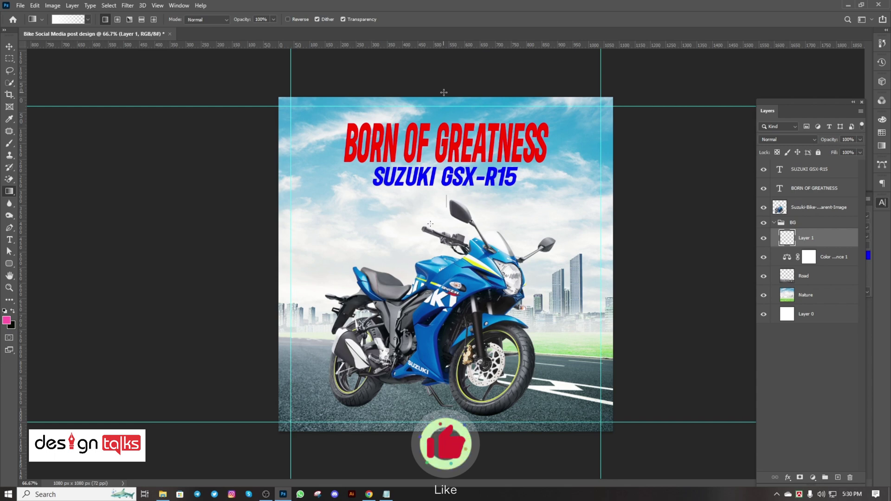
drag(443, 92, 446, 235)
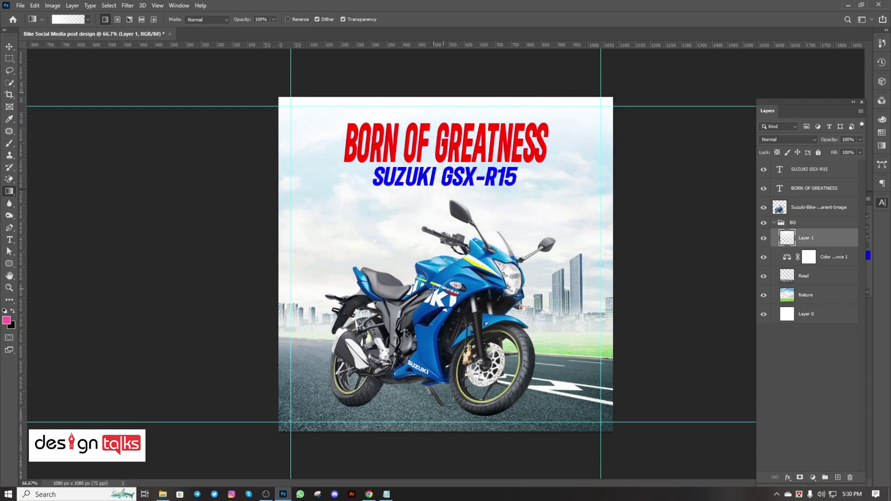
key(ctrl+z)
key(v)
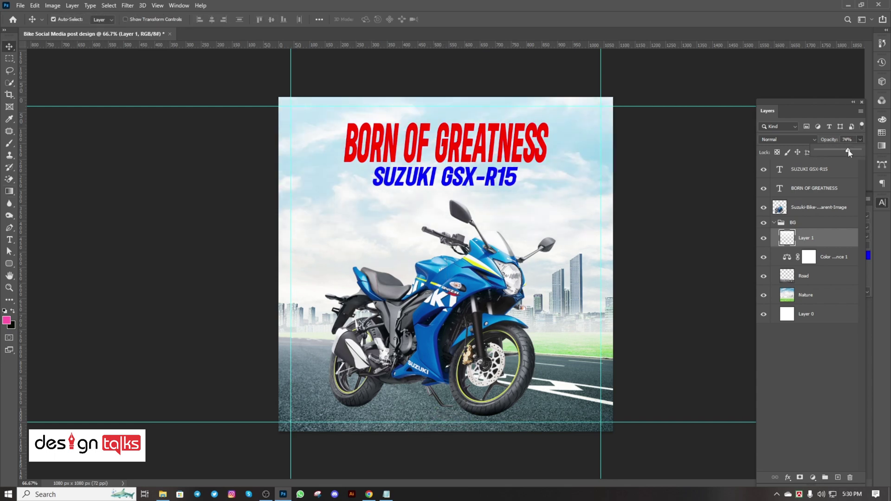
click(678, 175)
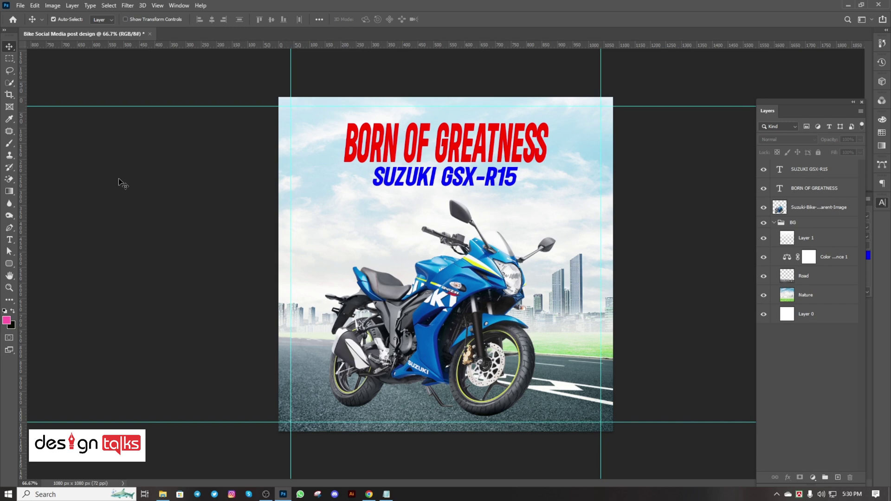
click(20, 5)
- Embed the Suzuki logo image into the post with Place Embedded
click(73, 188)
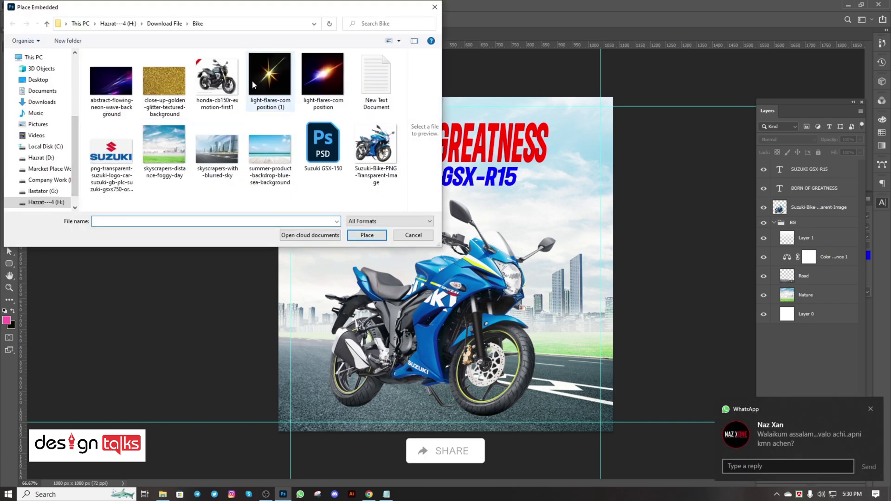
click(111, 153)
click(367, 234)
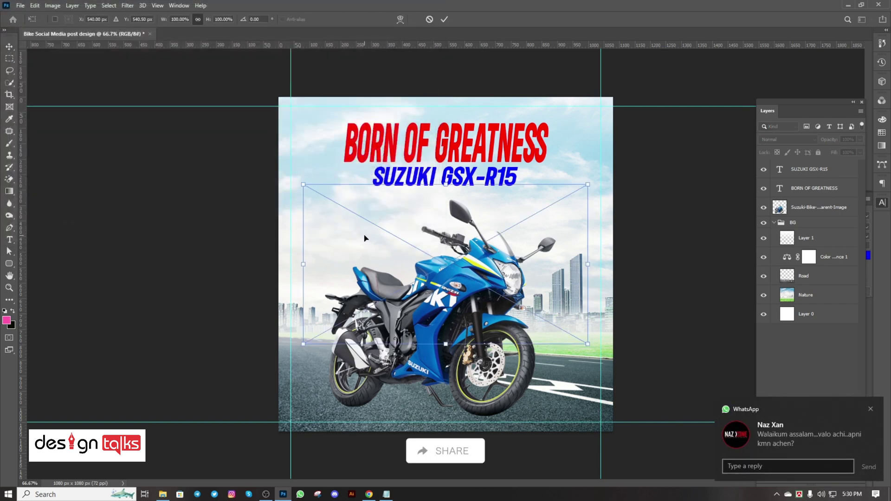
key(Return)
- Rasterize the logo layer and erase its white background with the Magic Eraser
right_click(809, 170)
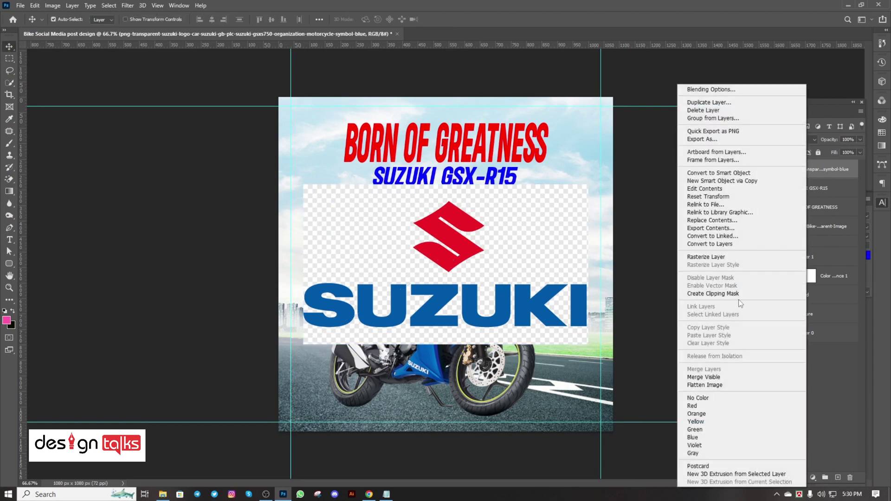
click(706, 256)
click(9, 179)
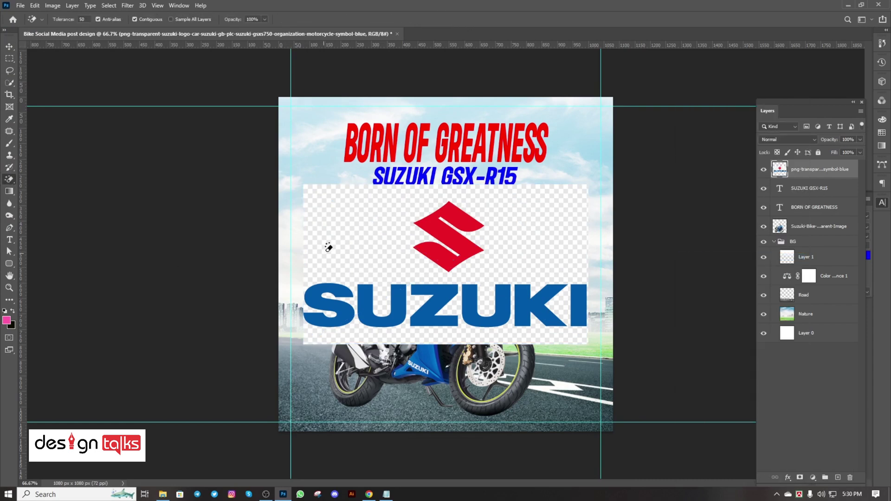
click(364, 260)
- Shrink the logo to about 23% and move it into the top-left corner
click(9, 46)
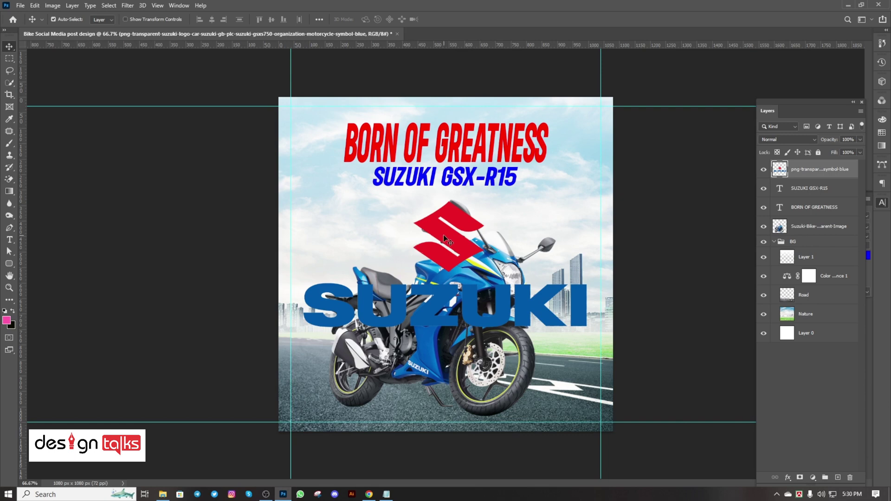
key(ctrl+t)
mouse_move(445, 203)
mouse_down()
mouse_move(446, 250)
mouse_move(325, 121)
mouse_up()
- Commit the logo placement and lock the BG group
key(Return)
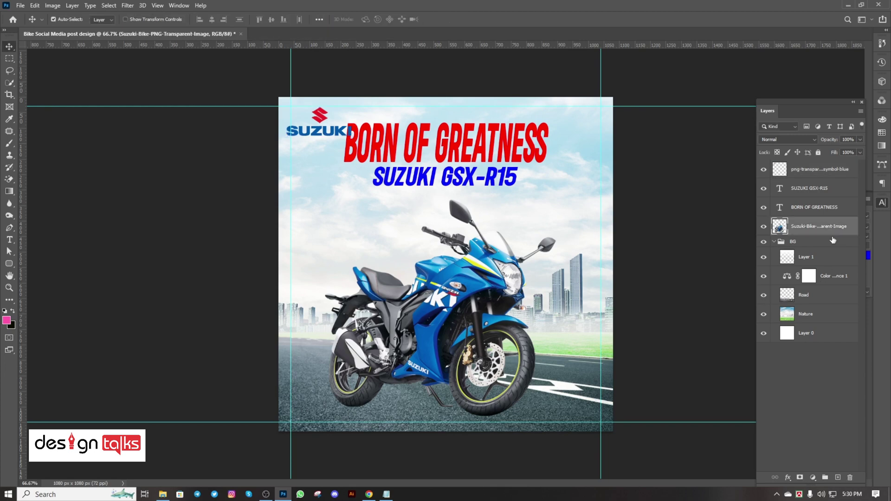
click(830, 242)
click(818, 152)
- Scale the headline and subtitle together to about 88% and tilt them upward about 7°
drag(550, 196, 482, 142)
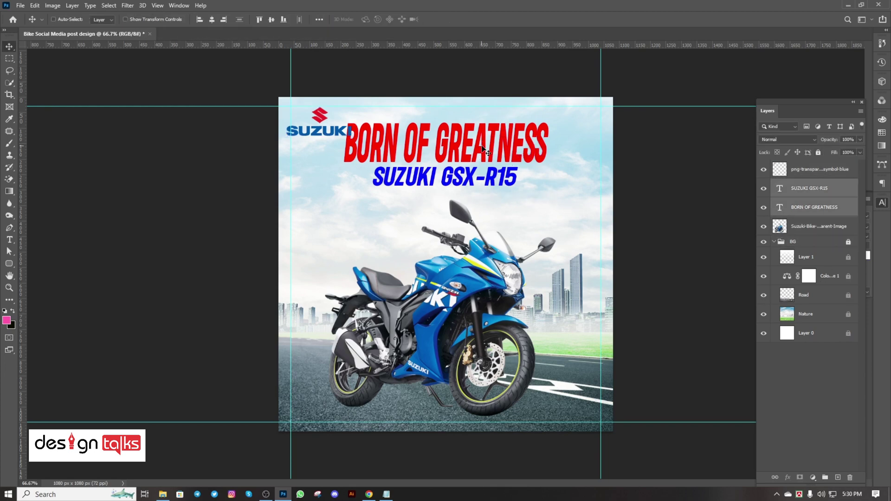
key(ctrl+t)
drag(549, 154, 535, 153)
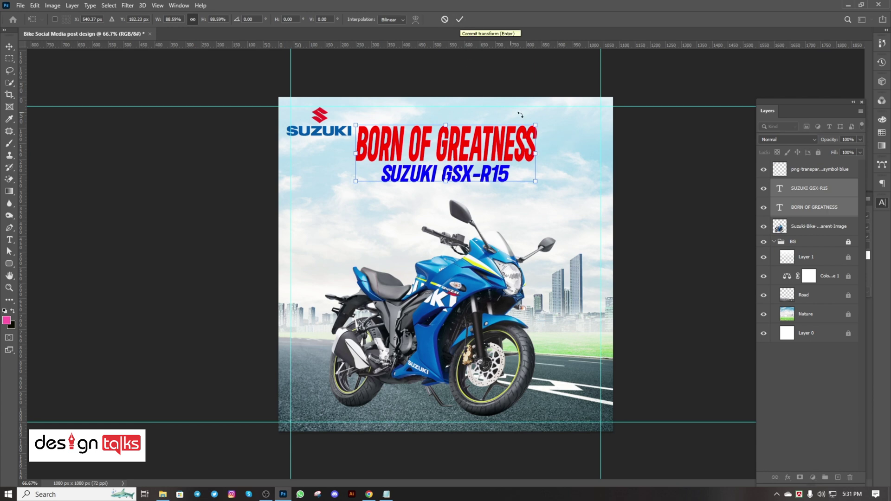
drag(537, 122, 489, 99)
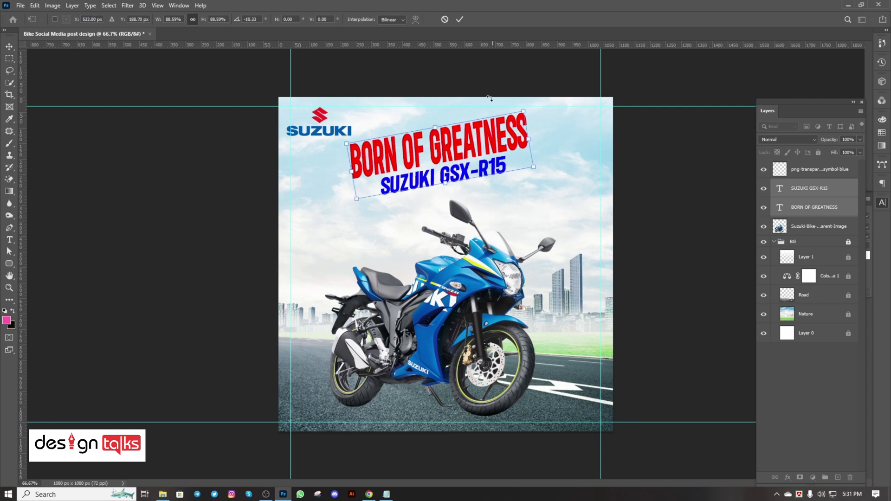
click(459, 23)
key(ctrl+t)
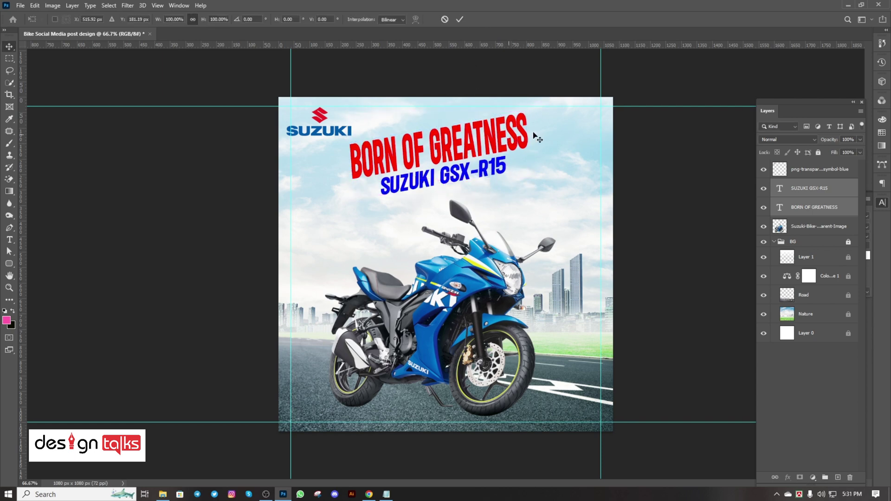
drag(531, 148, 541, 147)
key(Escape)
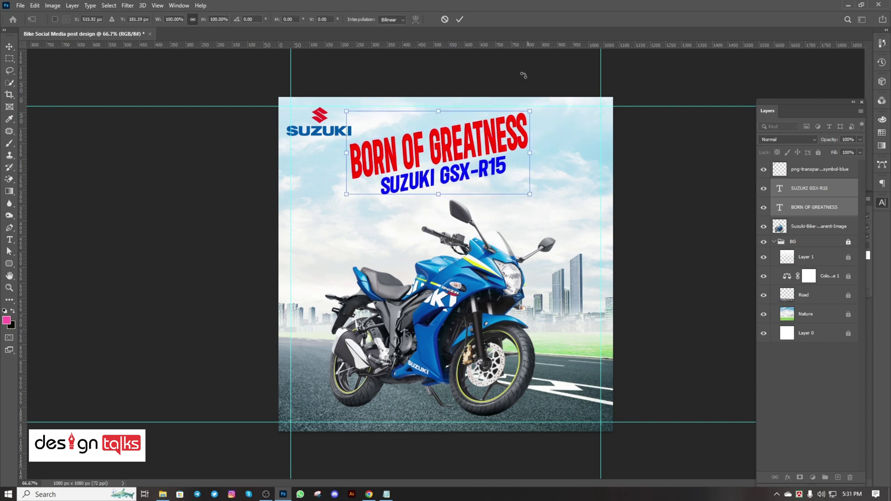
- Set the BORN OF GREATNESS headline's leading to 60 pt and its tracking to 25
double_click(813, 208)
click(881, 204)
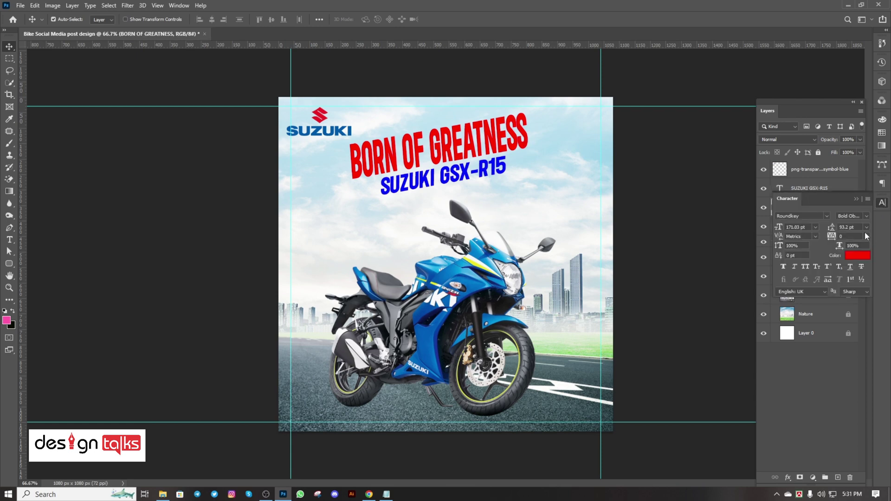
click(866, 227)
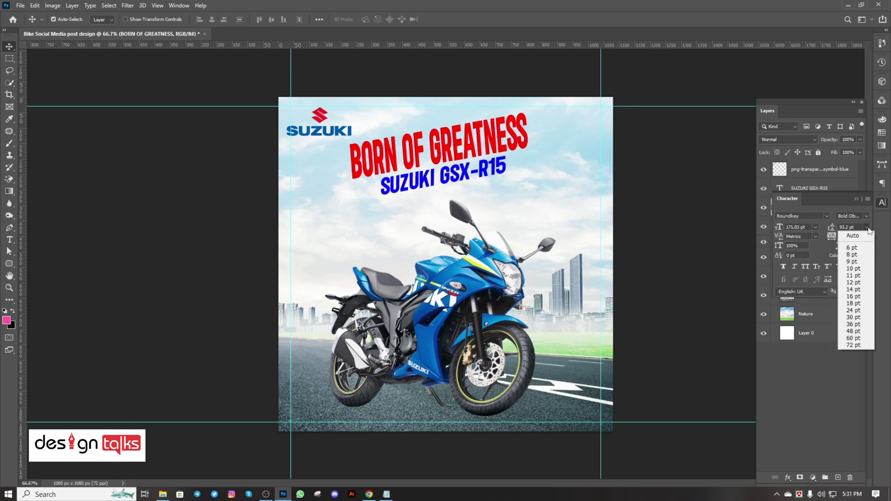
click(853, 338)
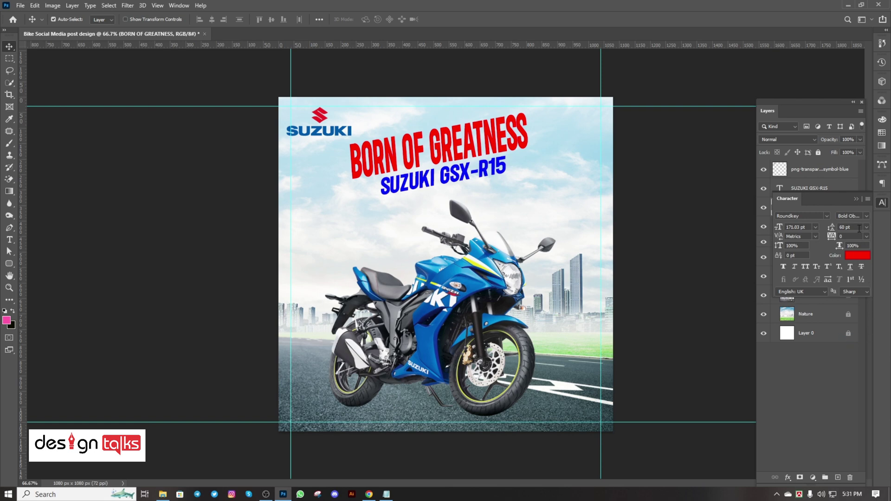
click(866, 237)
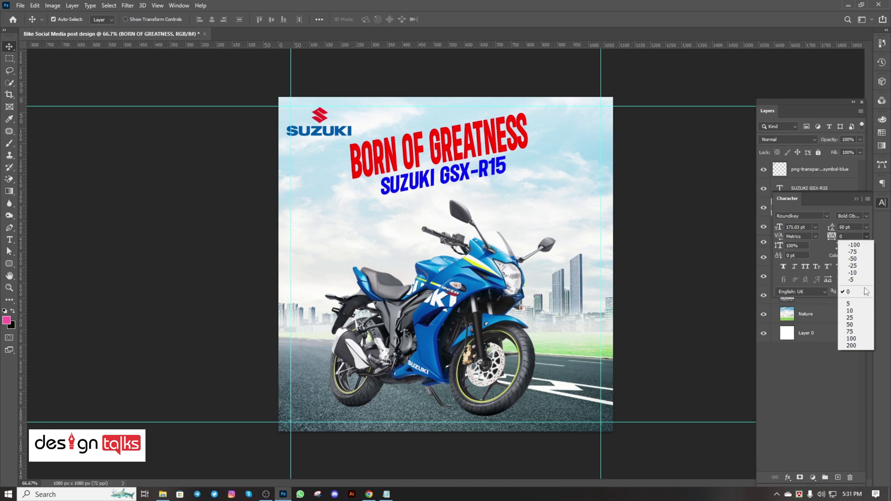
click(853, 325)
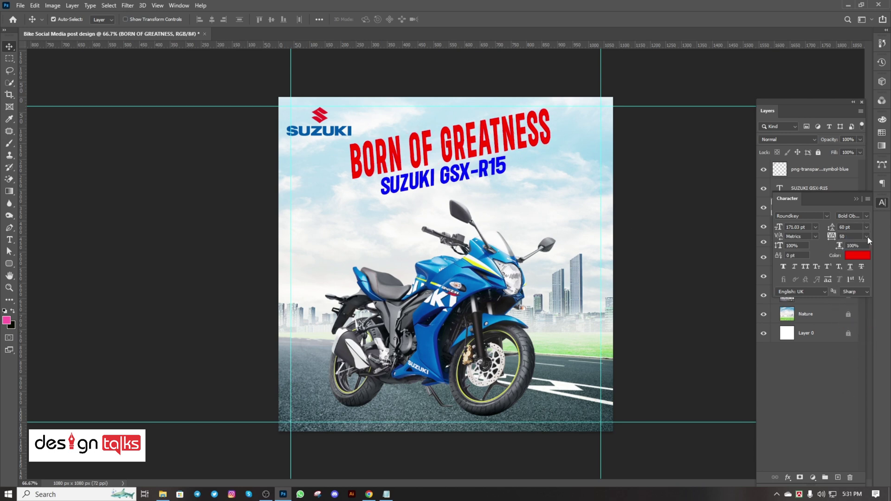
key(ctrl+z)
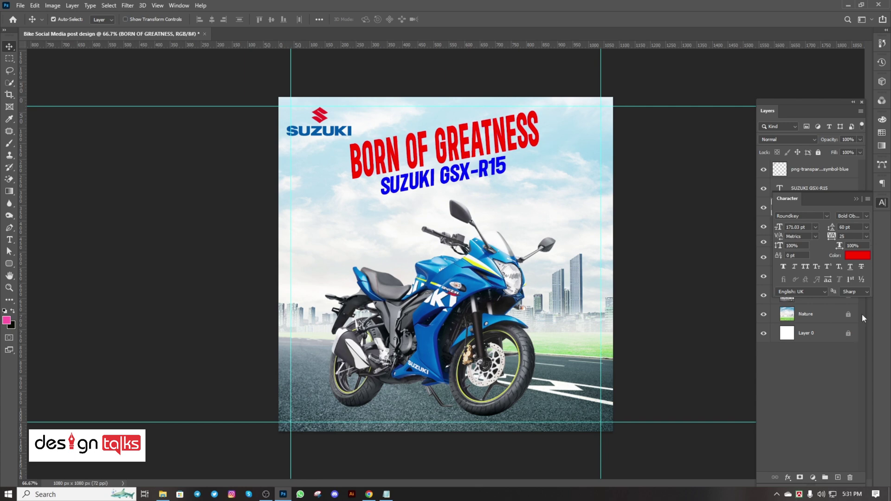
- Widen the SUZUKI GSX-R15 subtitle's tracking to 50
click(487, 172)
click(865, 238)
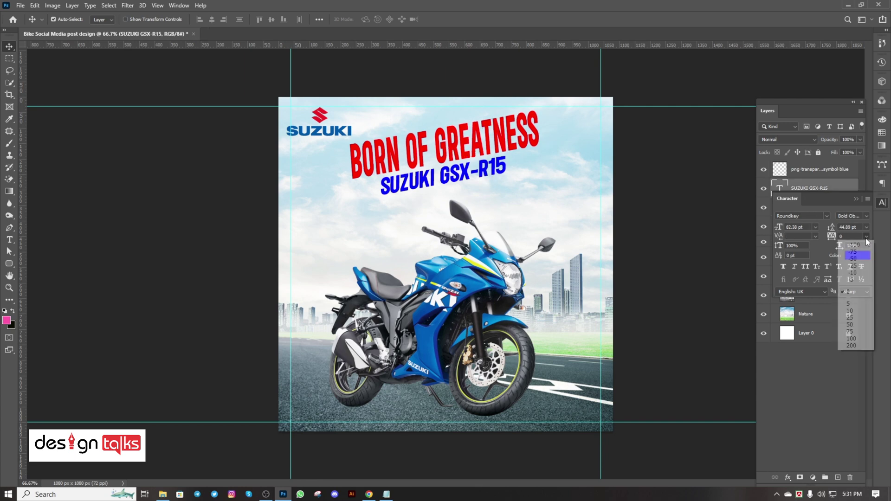
click(853, 311)
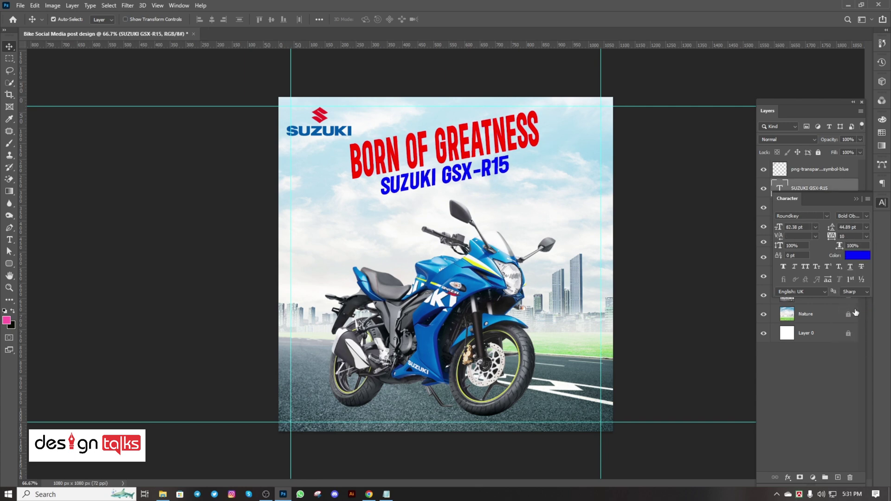
- Nudge both title lines slightly left and the Suzuki logo slightly right
shift+click(495, 150)
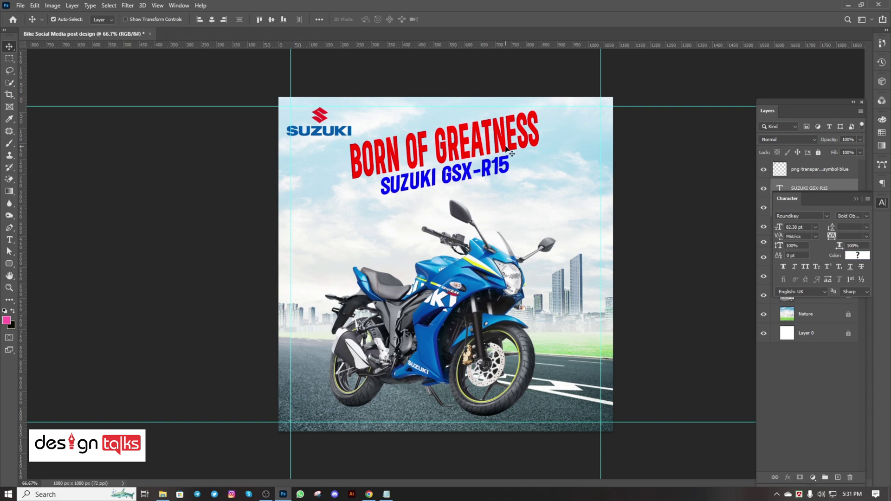
drag(509, 149, 504, 153)
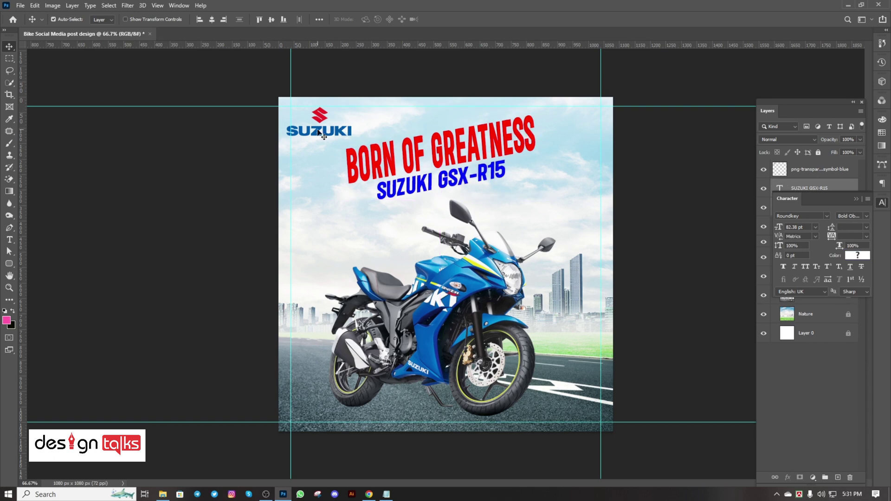
drag(321, 134, 327, 133)
- Recolour the SUZUKI GSX-R15 subtitle dark blue (#0058a9)
click(857, 256)
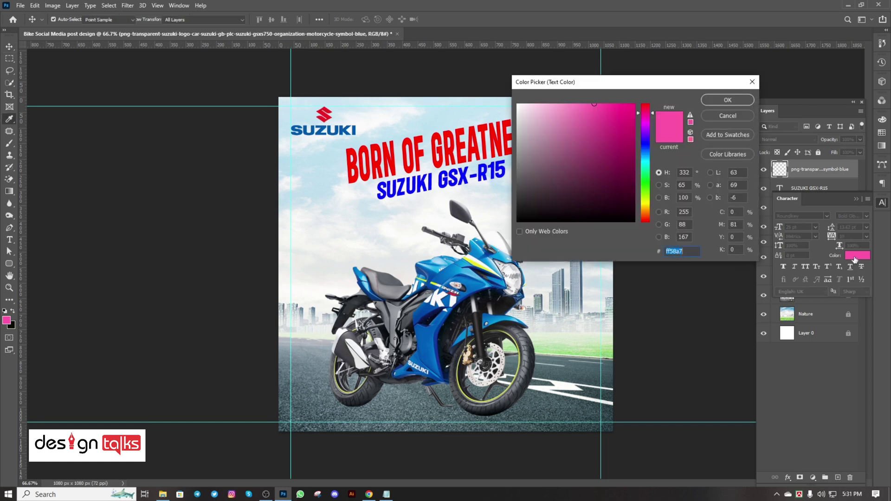
click(727, 115)
click(812, 188)
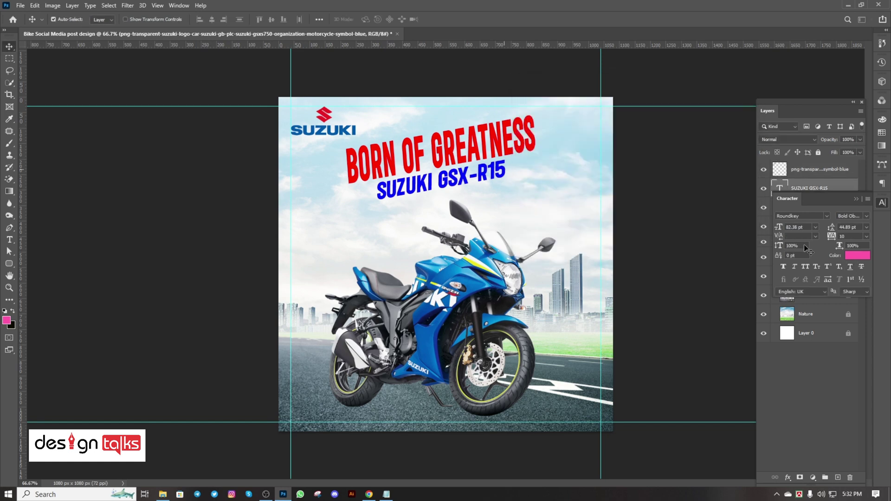
click(857, 255)
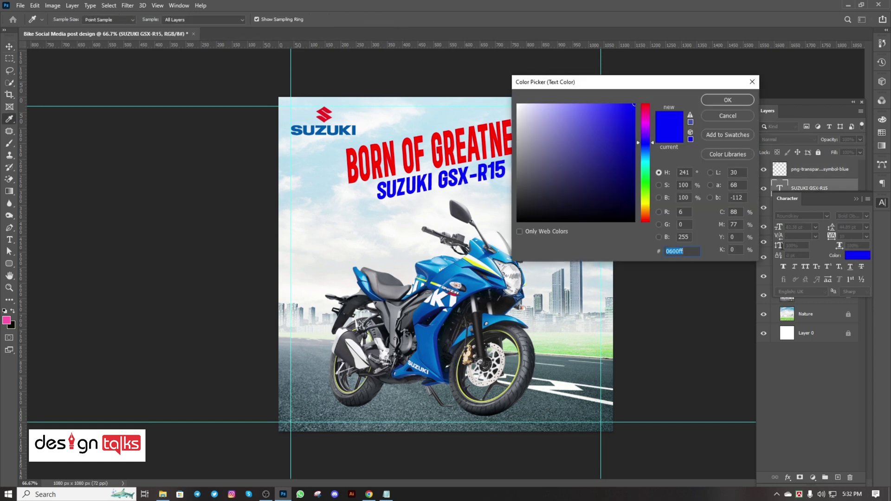
click(345, 126)
click(346, 126)
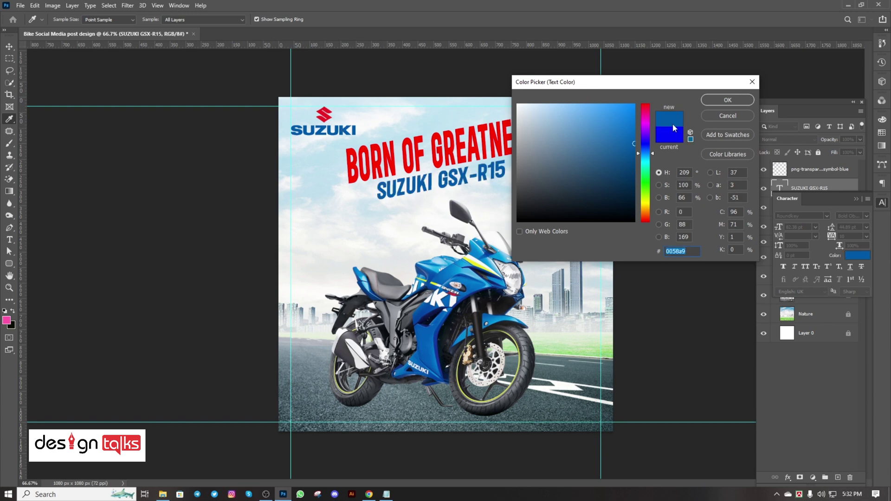
click(727, 100)
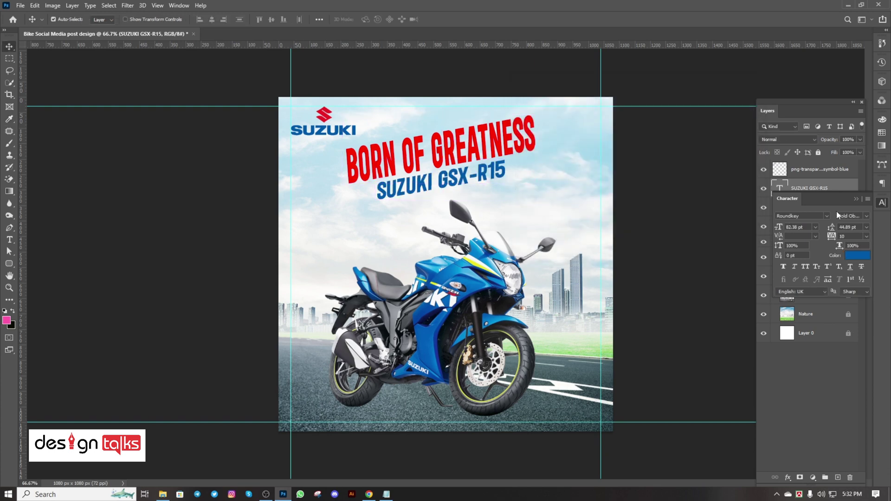
- Colour the BORN OF GREATNESS headline with the logo's red (#ed1b24), sampled by eyedropper
click(513, 148)
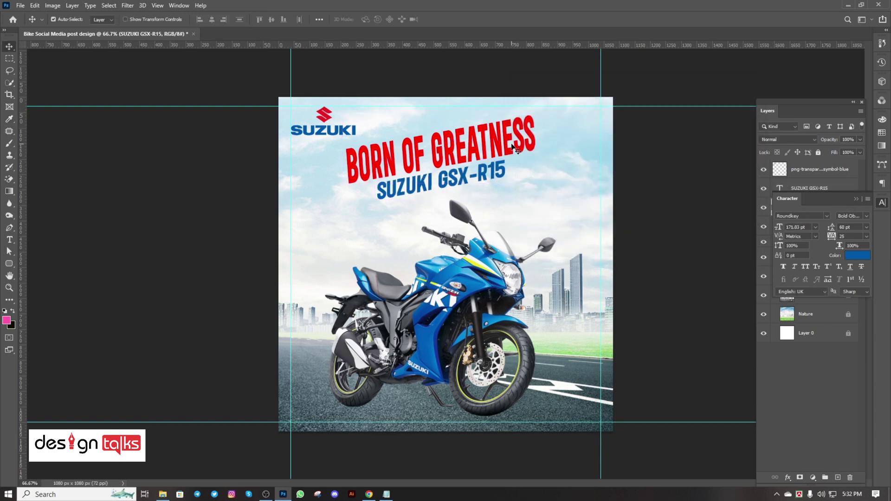
click(856, 255)
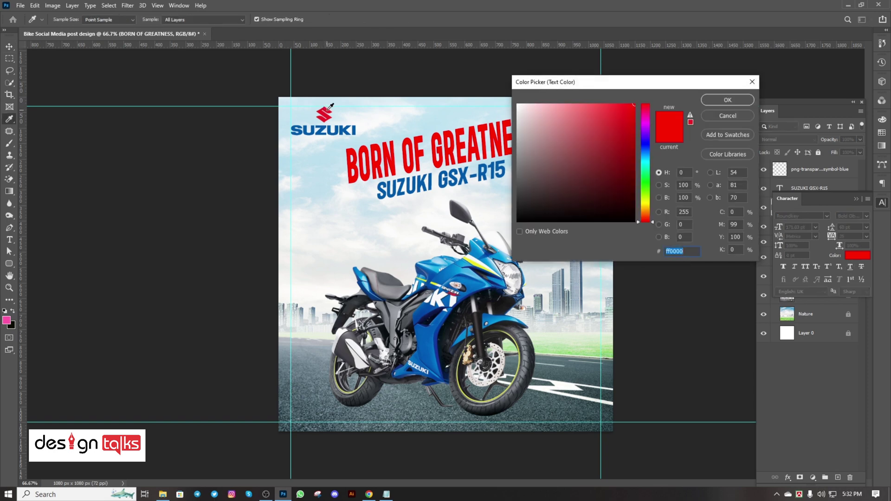
click(329, 108)
click(737, 101)
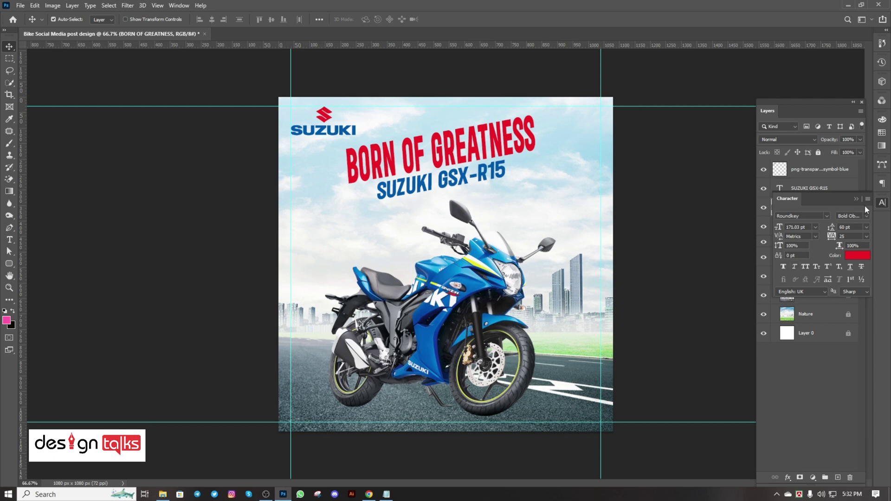
- Embed the light-flares-composition (1) image into the post, scaled down
click(852, 199)
click(20, 5)
click(45, 189)
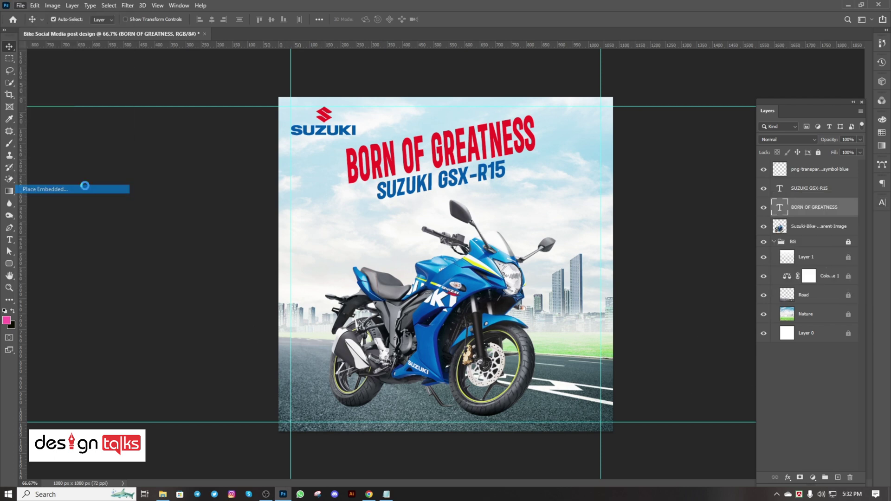
click(270, 77)
click(367, 235)
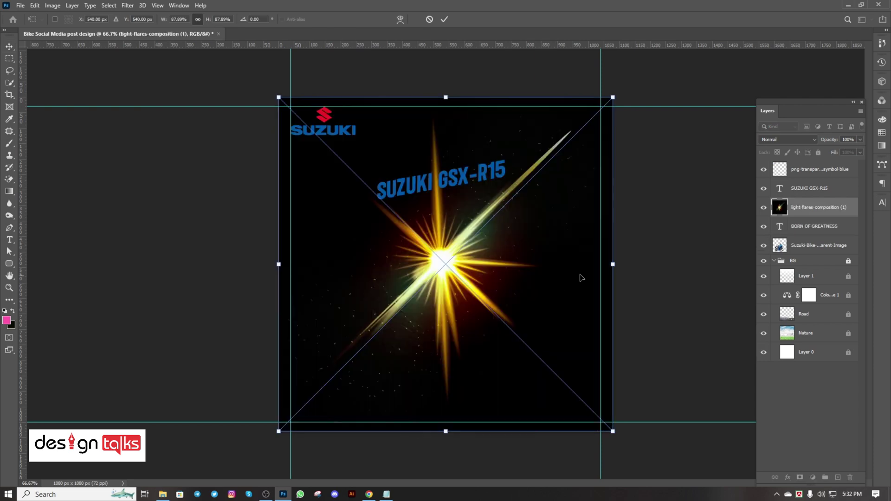
key(Return)
key(ctrl+shift+bracketright)
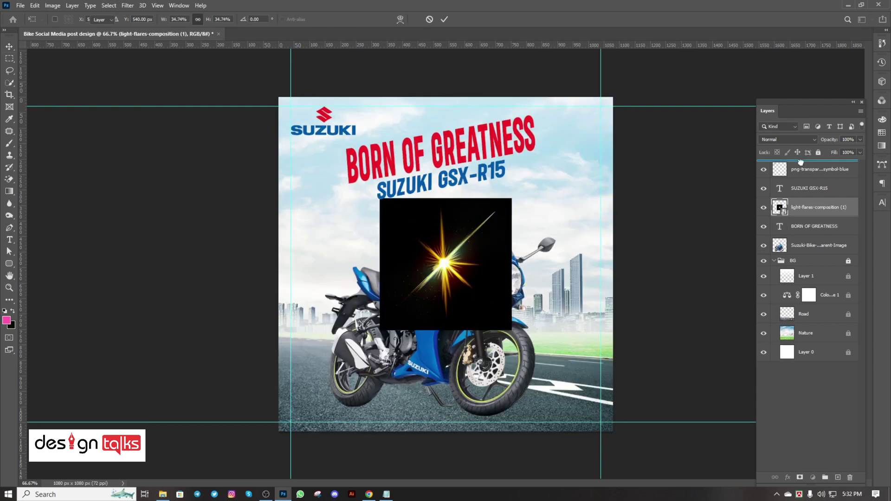
- Set the flare to Lighten, place it on the headline's end, and layer it below the headline
drag(468, 256, 546, 119)
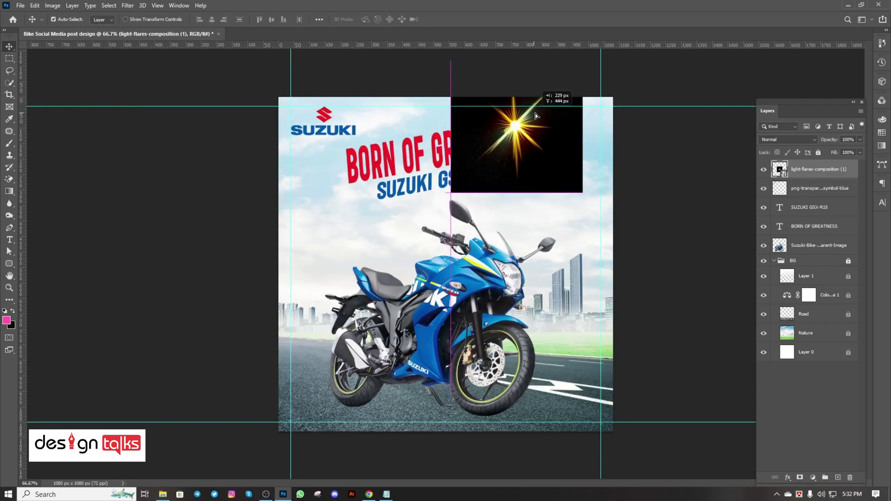
click(776, 140)
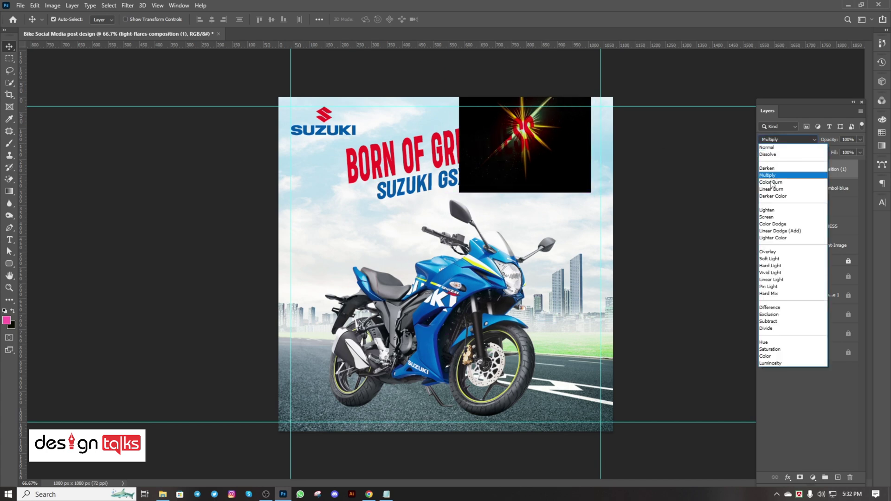
click(773, 211)
drag(522, 132, 535, 121)
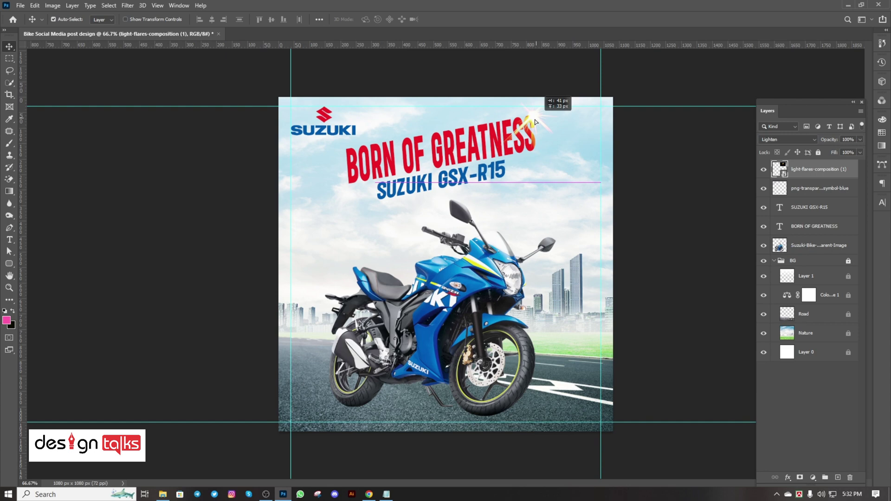
drag(817, 170, 808, 230)
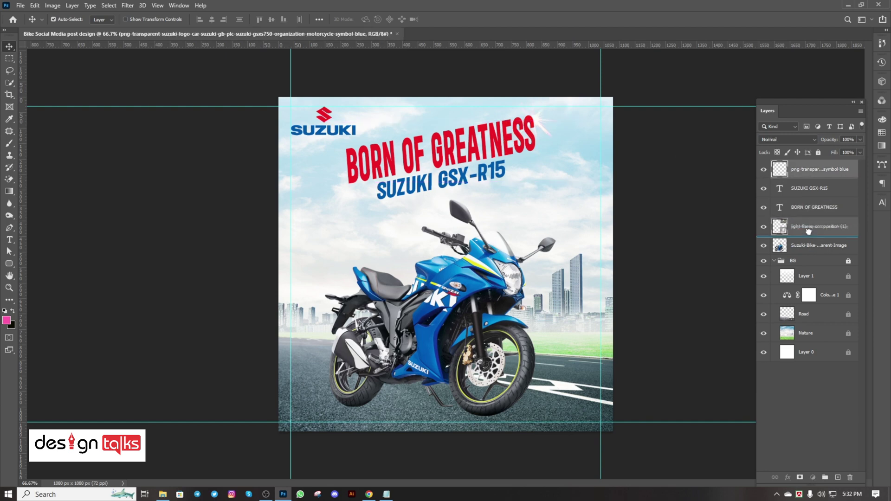
- Fine-tune the flare, Alt-drag a second copy near the subtitle, and collapse the BG group
click(763, 170)
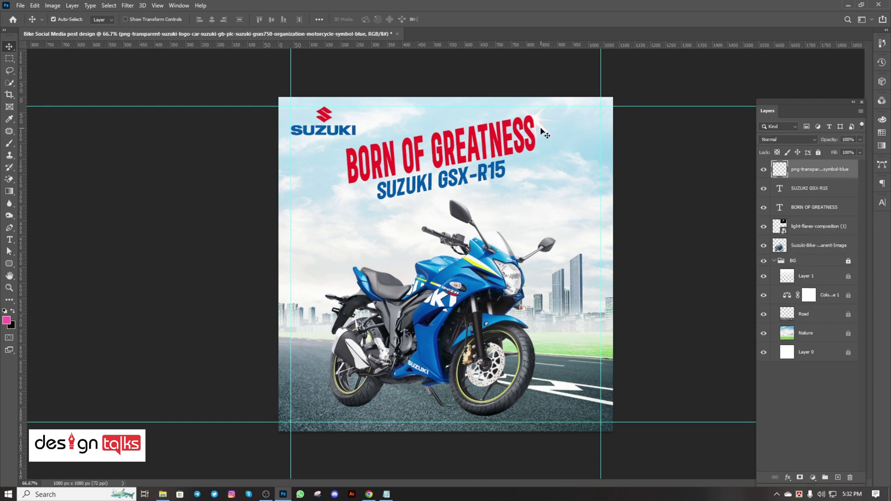
drag(541, 124, 542, 128)
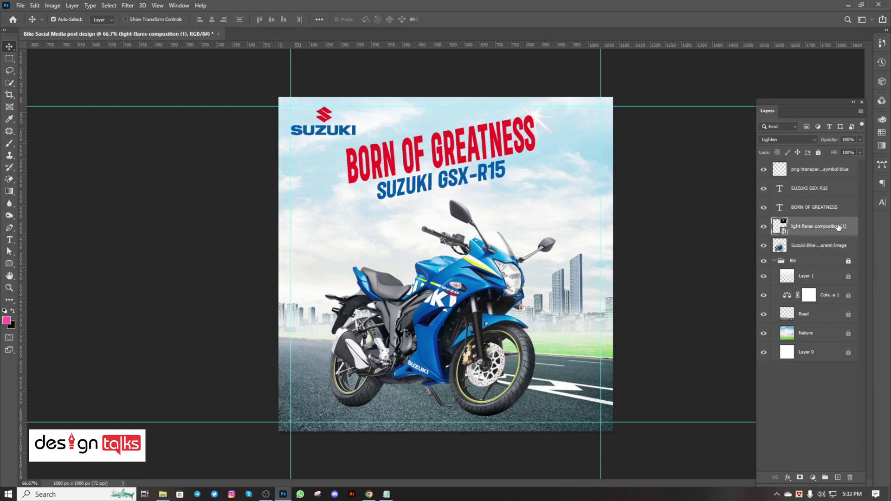
mouse_move(824, 227)
mouse_down()
mouse_move(811, 181)
mouse_move(810, 228)
mouse_up()
drag(466, 177, 388, 210)
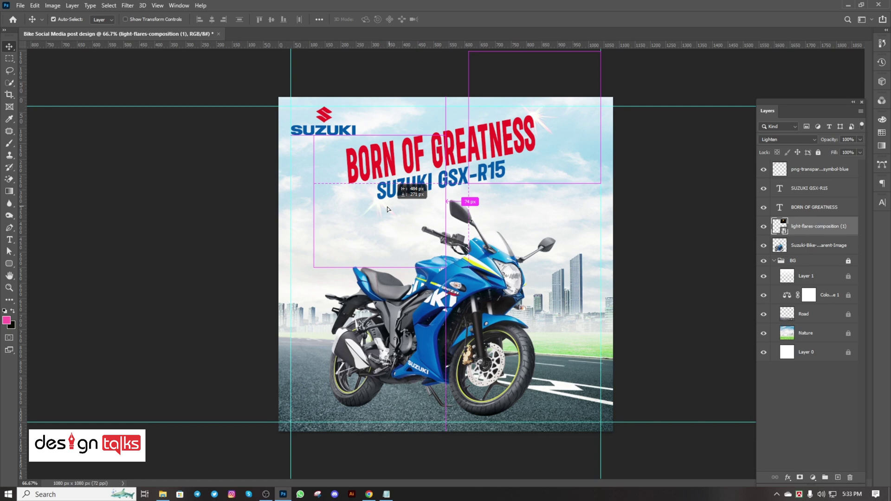
drag(387, 209, 388, 209)
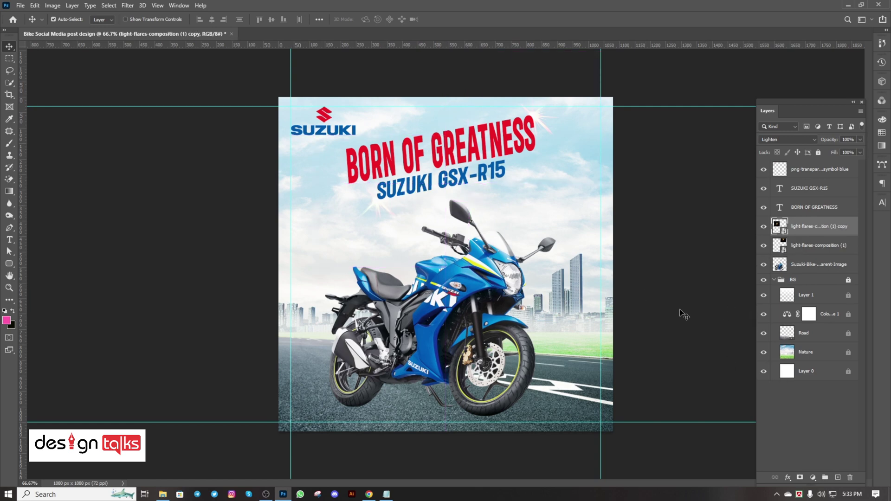
click(773, 279)
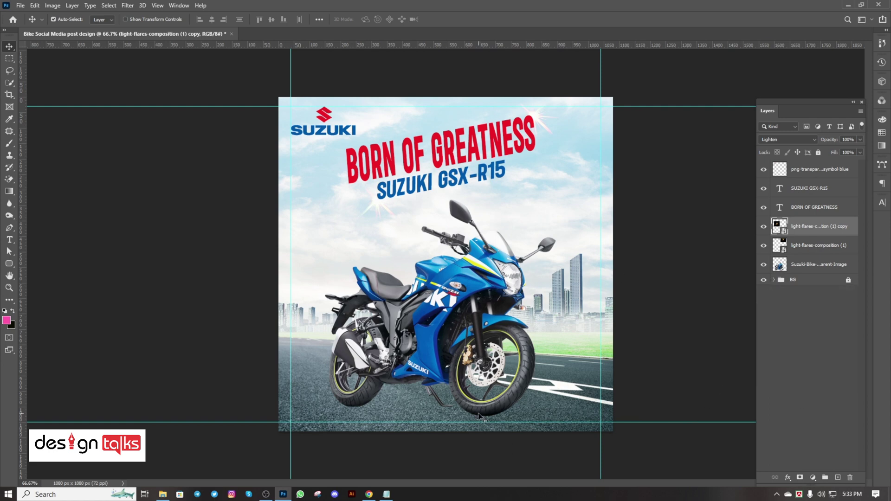
- Shrink the bike image to about 90% of its size
click(429, 347)
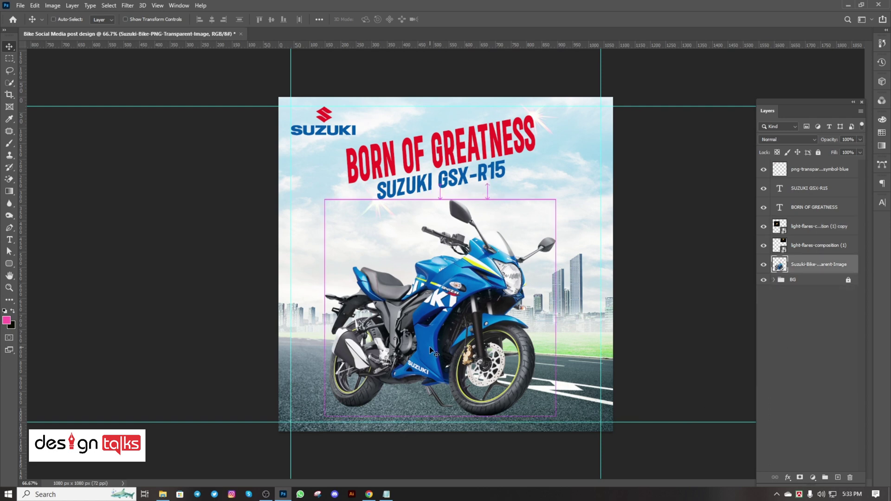
key(ctrl+t)
drag(557, 304, 548, 307)
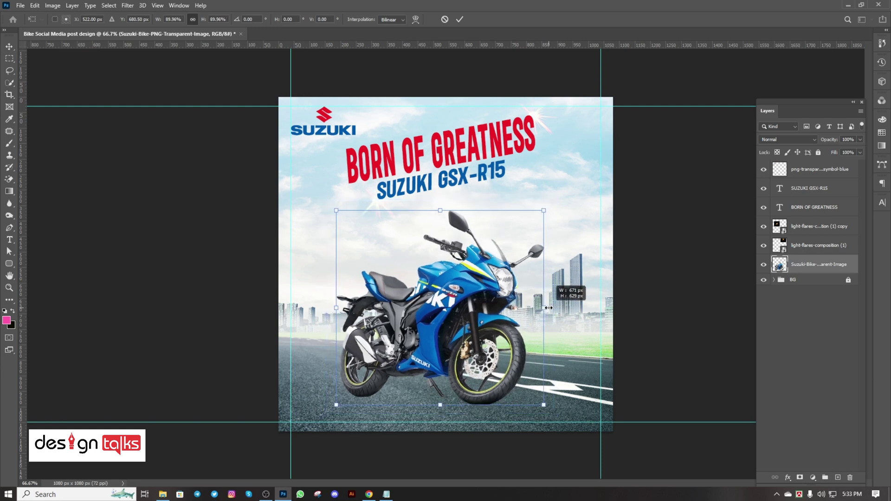
click(813, 190)
- Enlarge the headline, subtitle and both flares together to about 114% and reposition them
shift+click(812, 210)
shift+click(807, 228)
shift+click(806, 248)
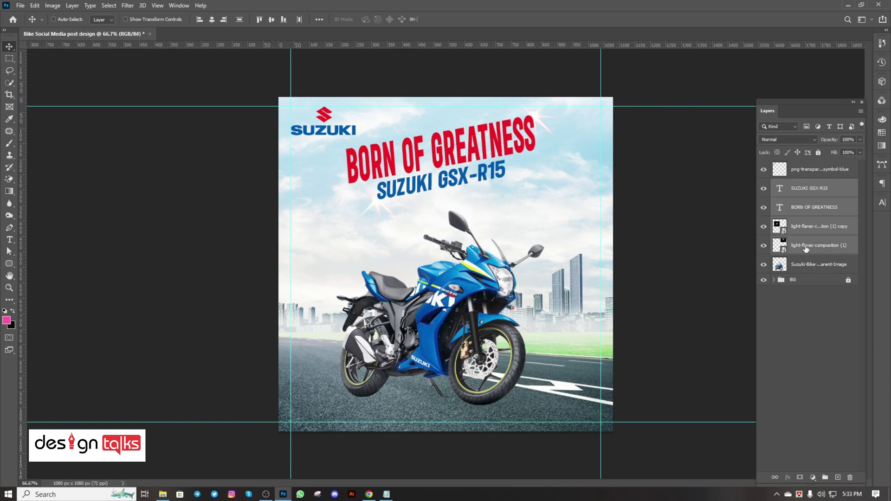
key(ctrl+t)
drag(603, 173, 623, 163)
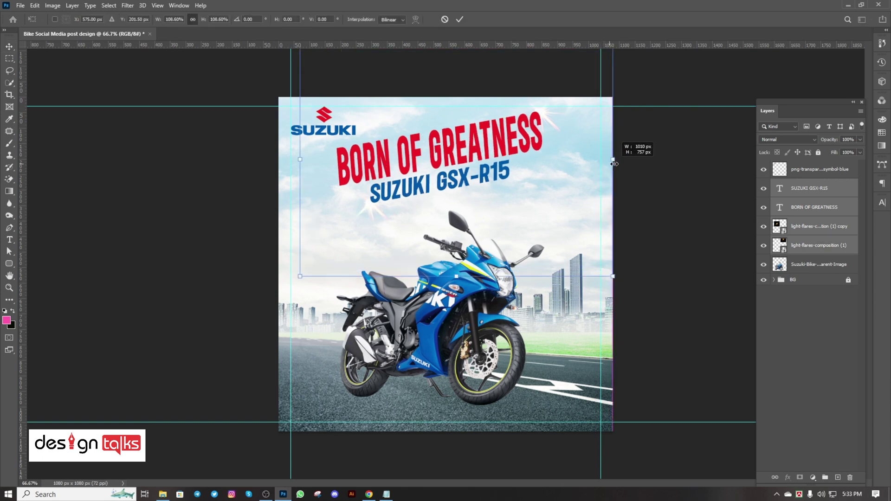
drag(510, 138, 515, 150)
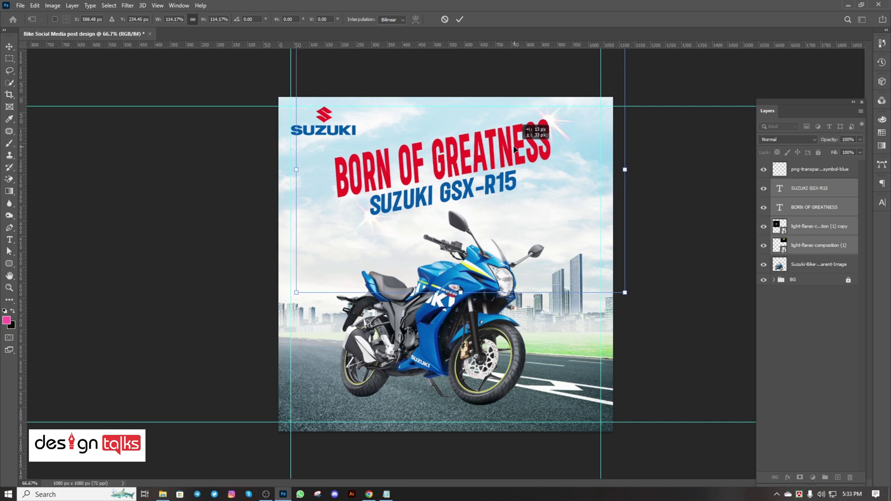
drag(515, 150, 512, 152)
text(570)
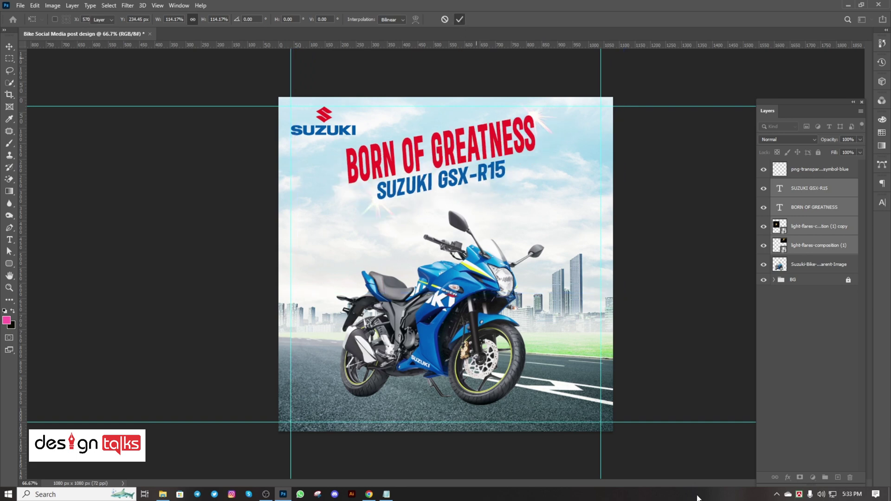
key(Return)
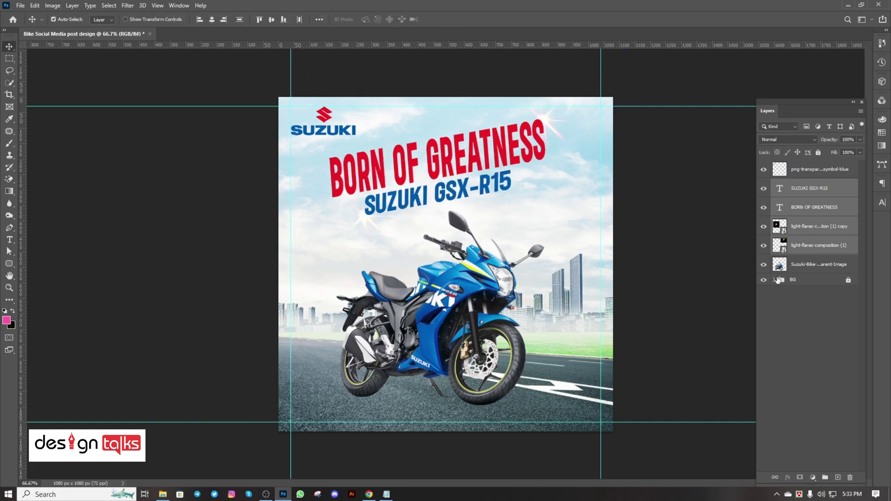
- Expand the BG group, toggle Layer 1's light overlay off and on, then deselect all layers
click(773, 279)
click(764, 296)
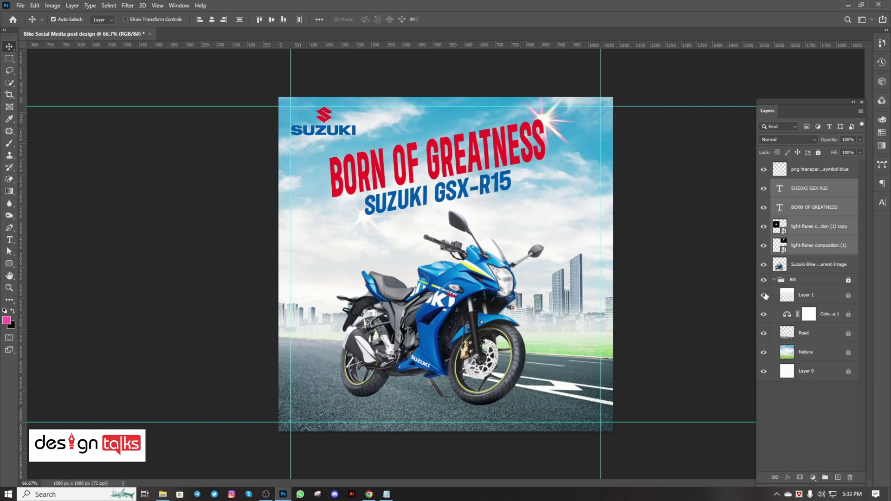
click(763, 295)
click(672, 177)
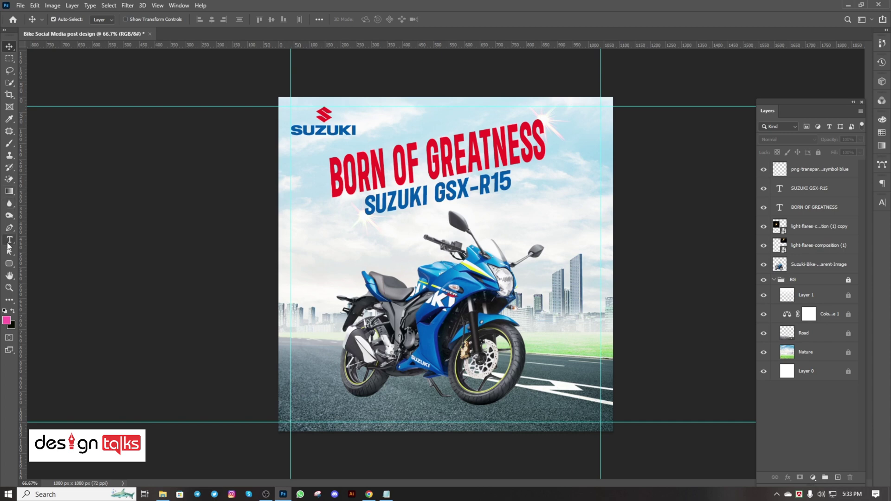
- Start a new text layer near the post's bottom edge and clear its placeholder text
click(9, 240)
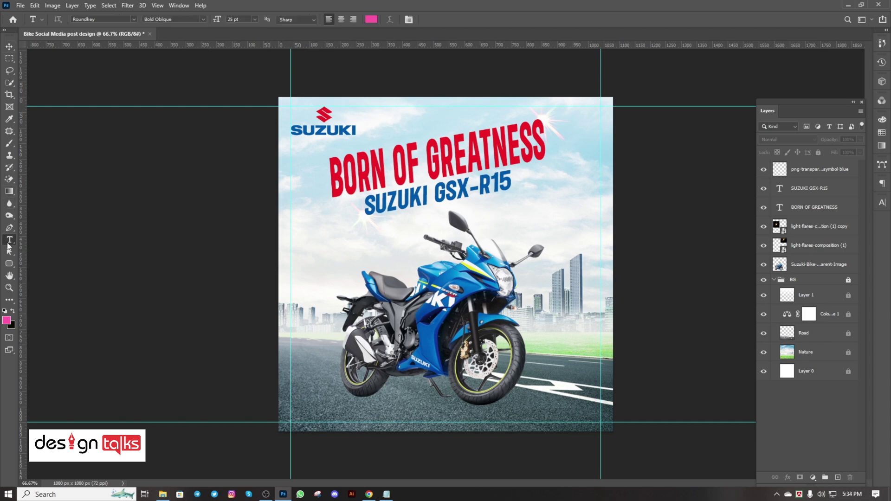
click(345, 416)
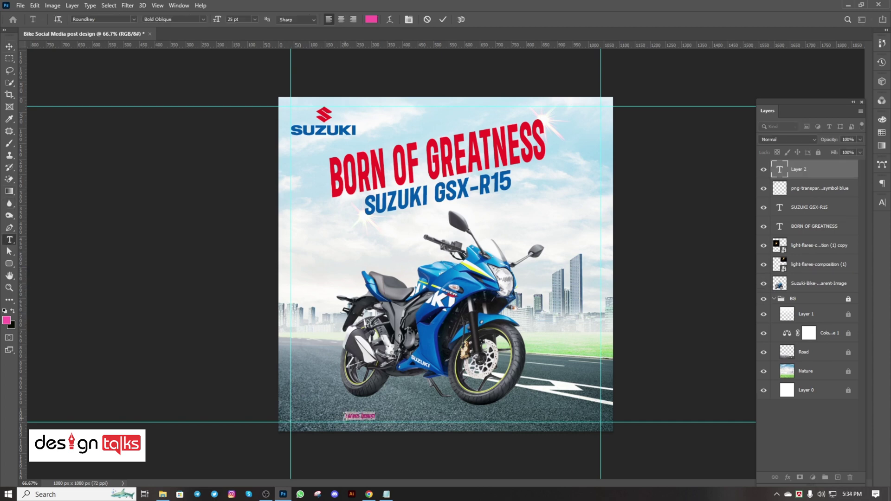
key(BackSpace)
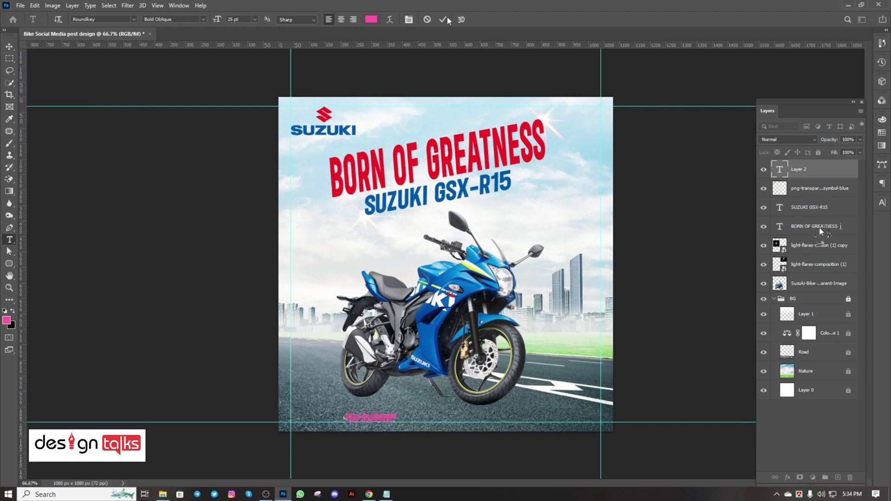
- Commit the contact text and set its colour to white
click(443, 19)
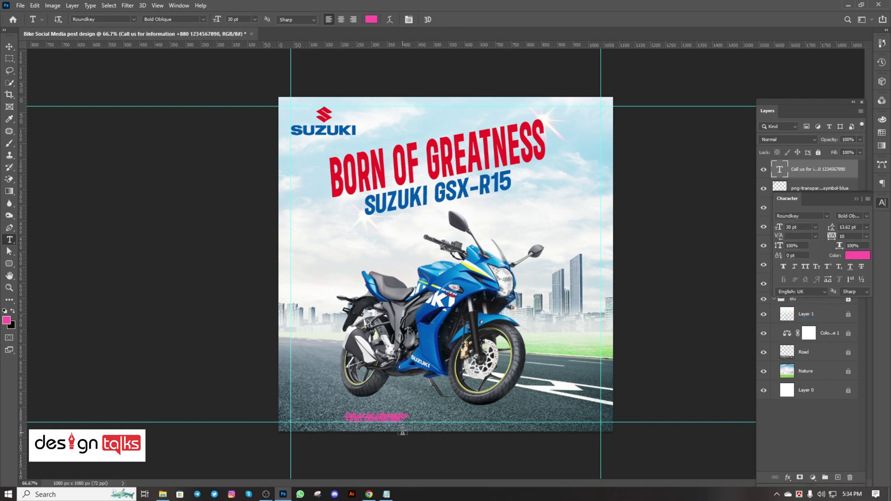
click(868, 261)
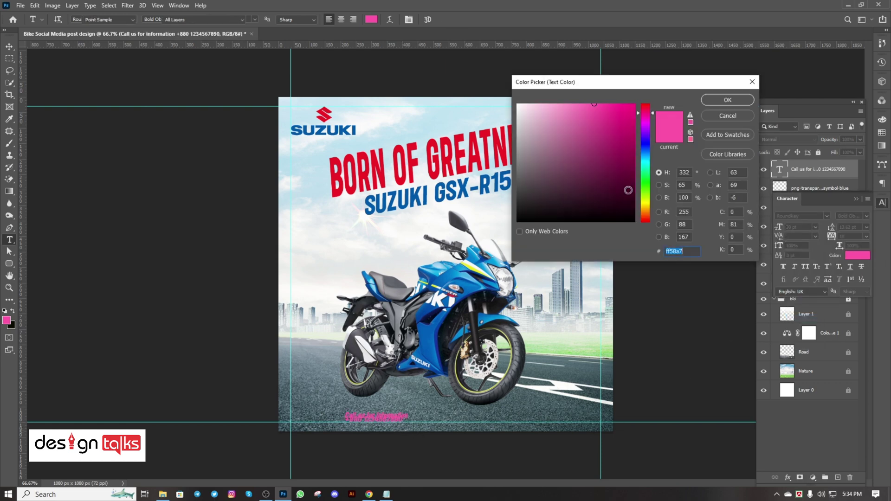
click(517, 105)
click(728, 100)
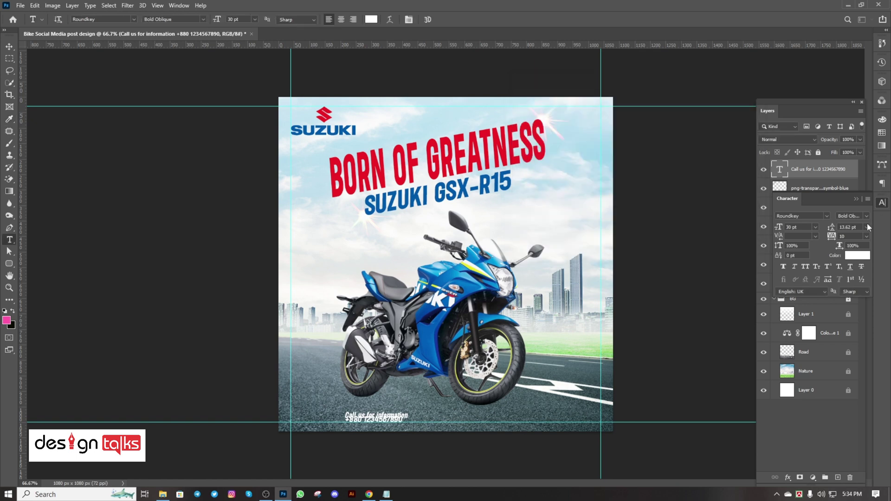
click(866, 236)
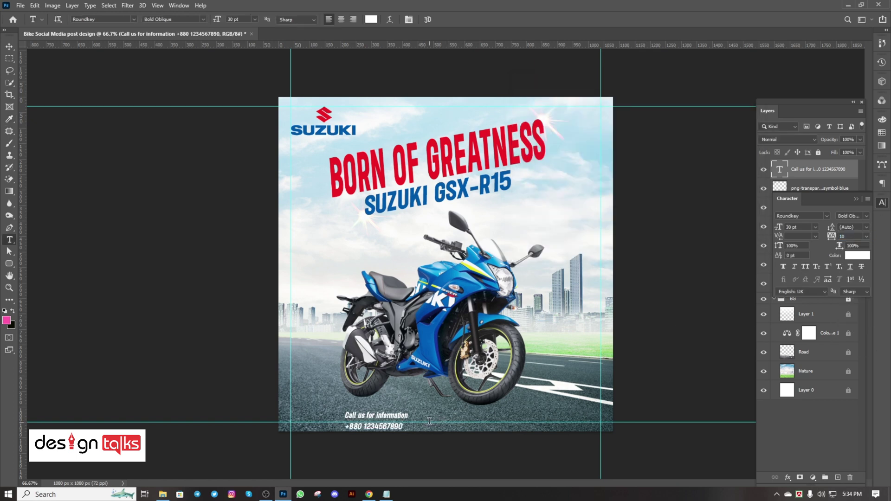
- Zoom the canvas to 100% and move the contact text to the bottom-left corner
key(ctrl+plus)
scroll(394, 296, down, 2)
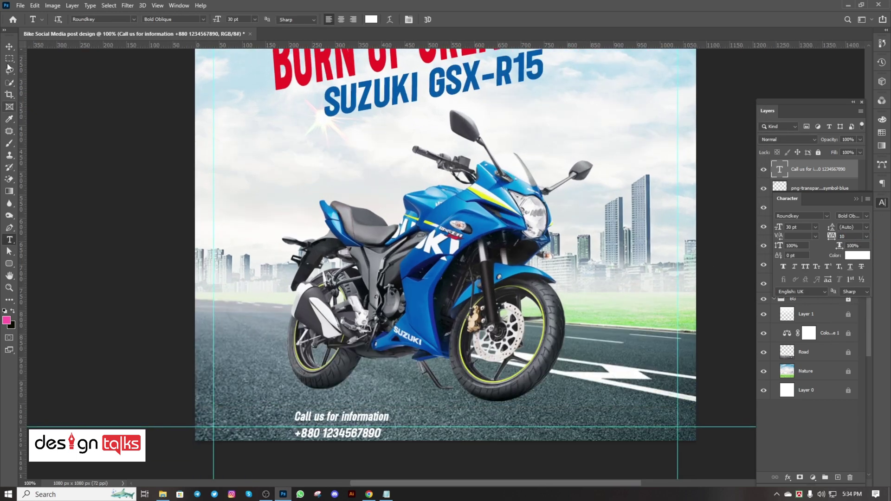
click(9, 46)
mouse_move(312, 422)
mouse_down()
mouse_move(250, 399)
mouse_move(233, 412)
mouse_up()
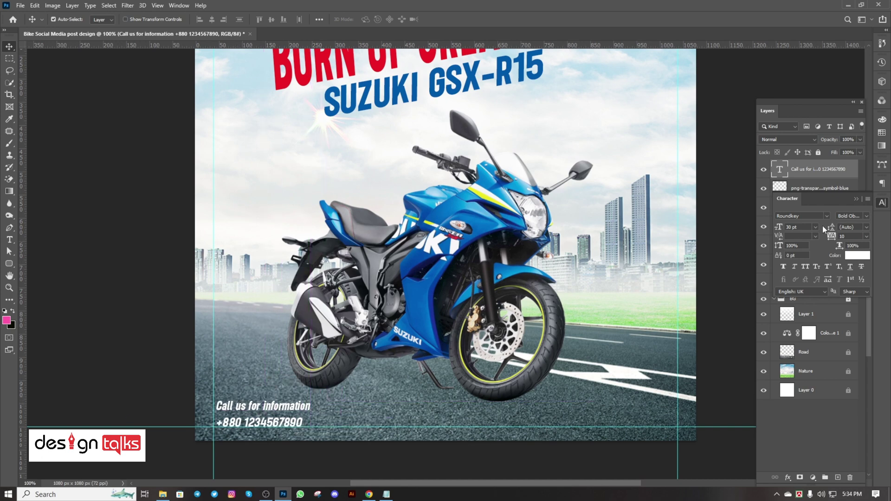
- Set the contact text's tracking to 0 and its leading to 25 pt
click(866, 236)
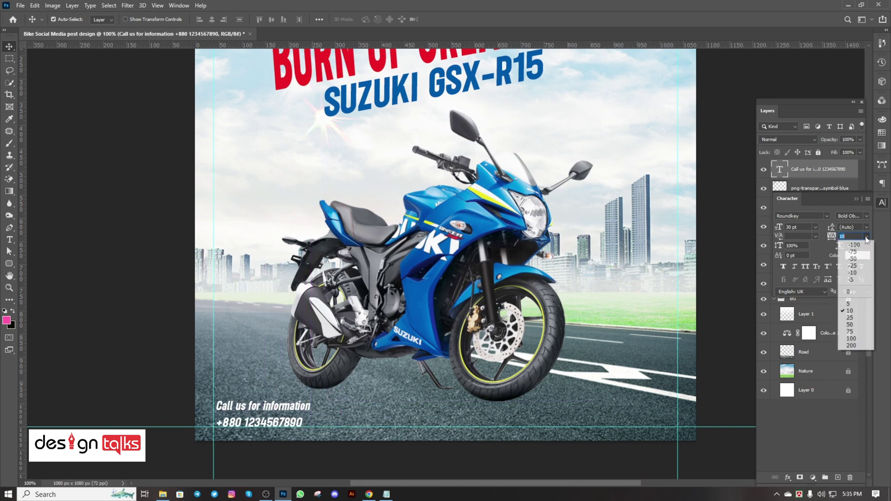
click(858, 292)
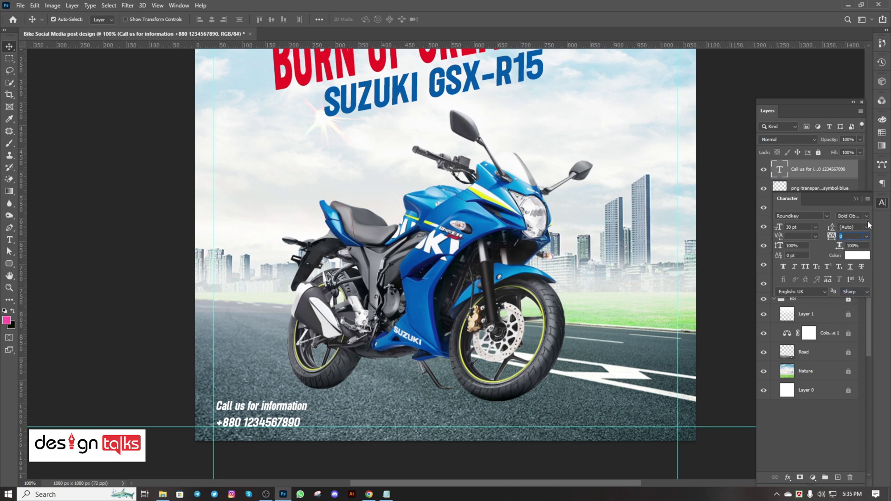
click(865, 227)
click(861, 297)
click(849, 226)
text(24)
key(Return)
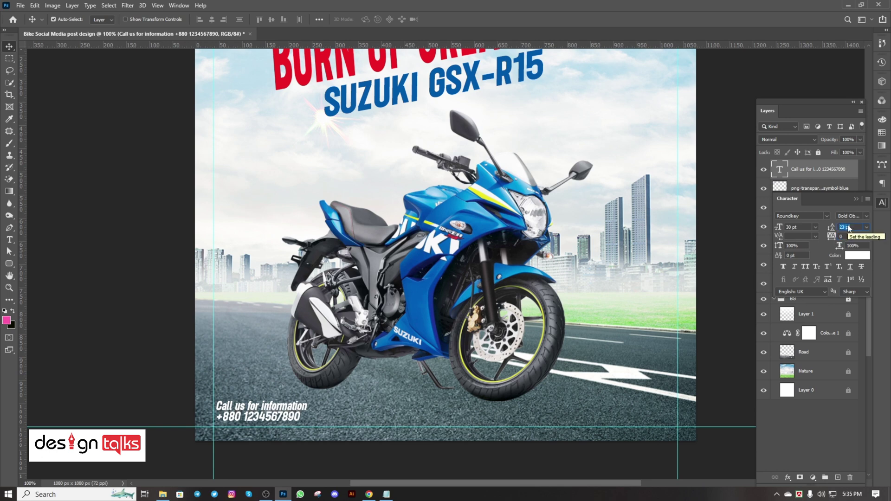
key(Up)
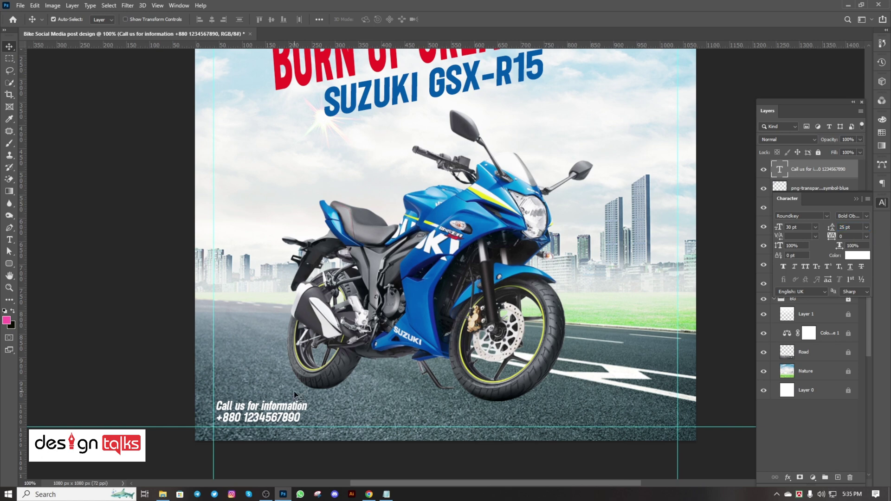
drag(283, 415, 667, 416)
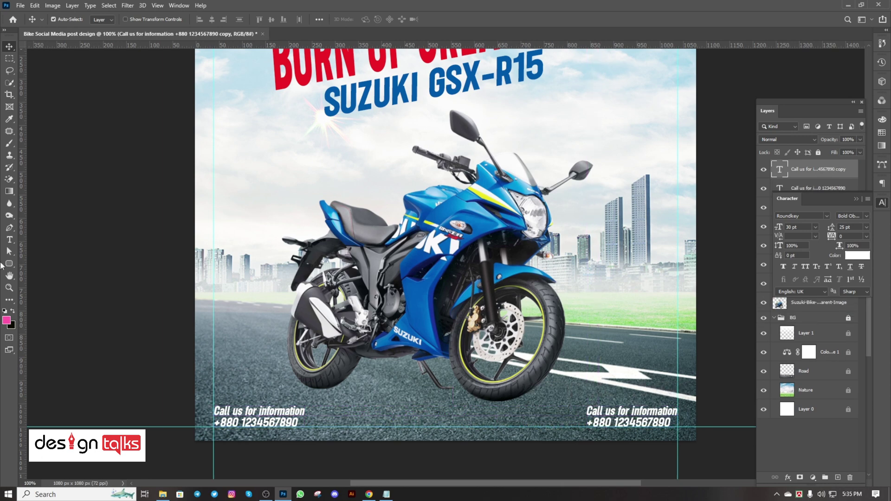
click(9, 239)
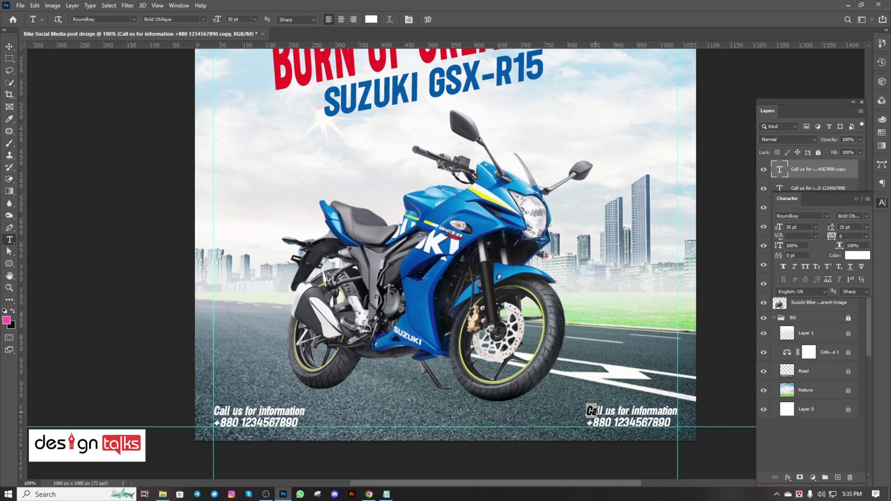
drag(597, 411, 605, 410)
text(Visit)
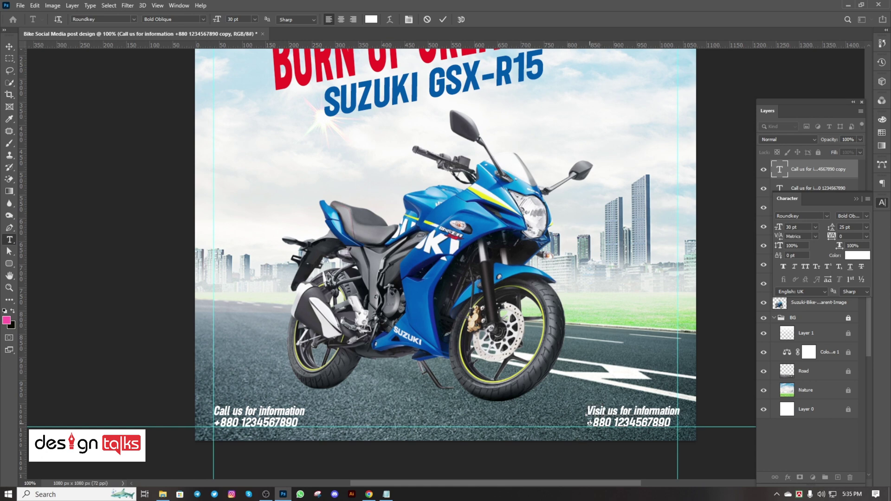
drag(589, 422, 703, 423)
text(ww)
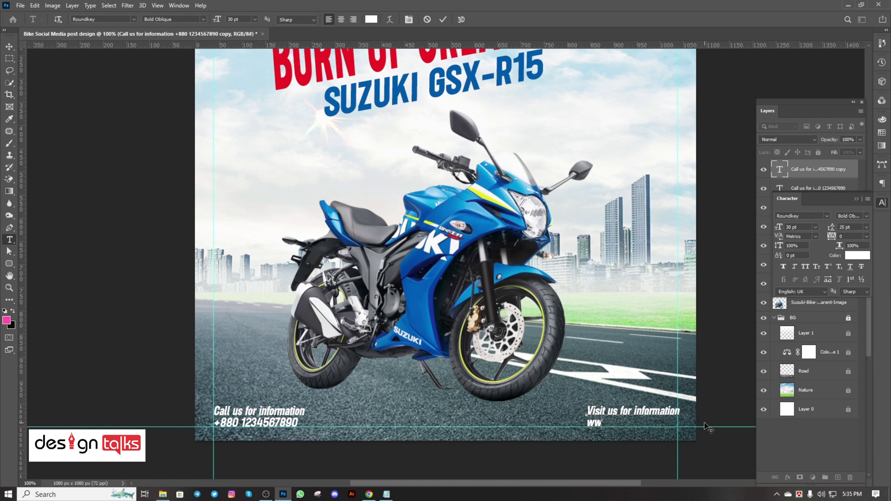
text(w.su)
text(zukim)
text(oto.com)
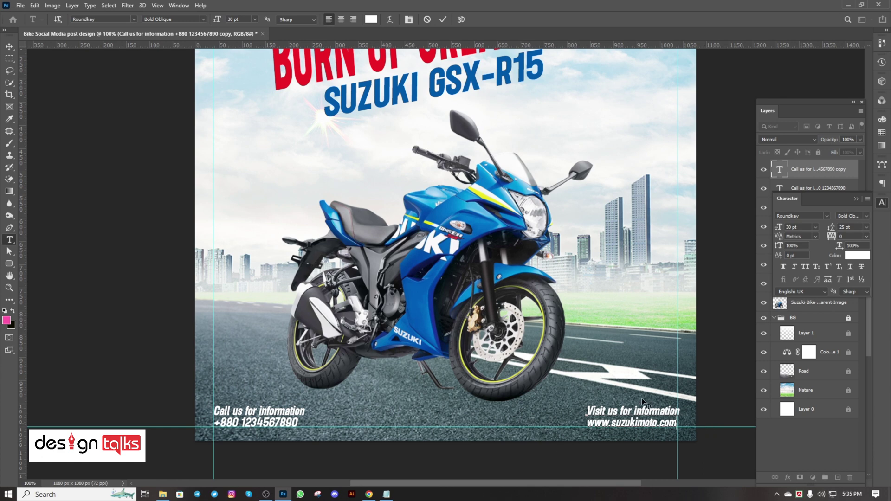
- Make the 'Visit us for information' line Medium Oblique at a smaller size
drag(588, 411, 680, 411)
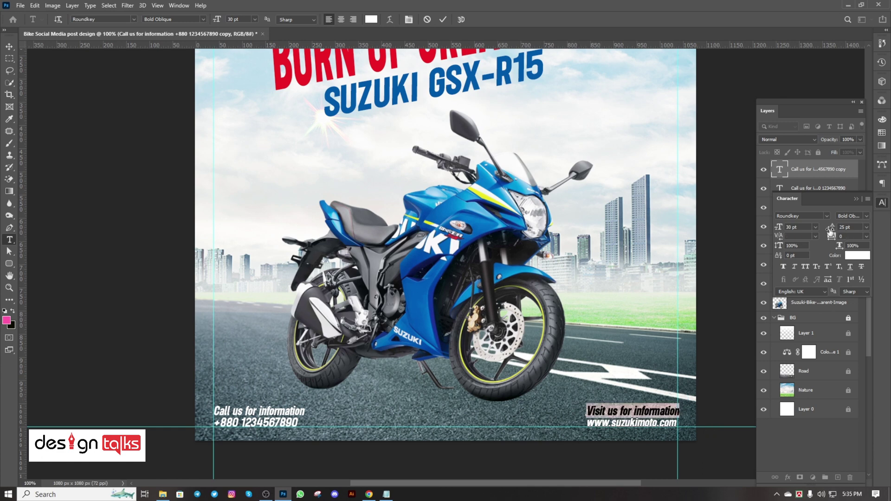
click(867, 216)
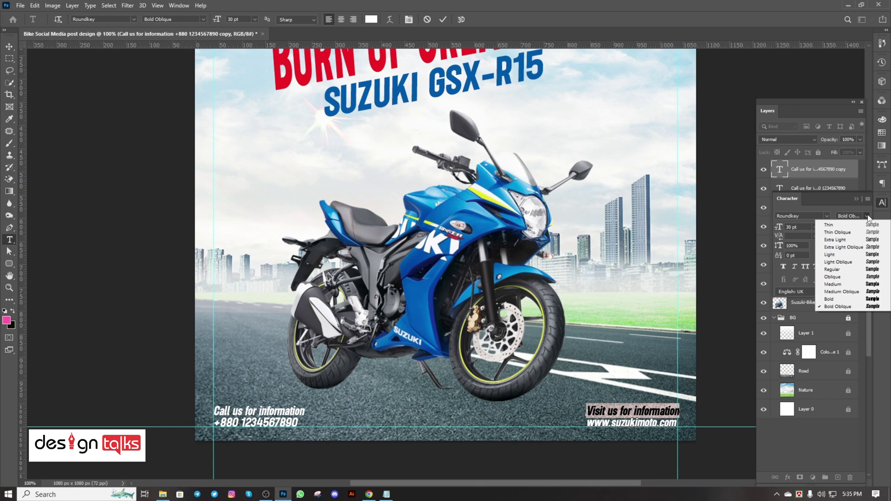
click(842, 292)
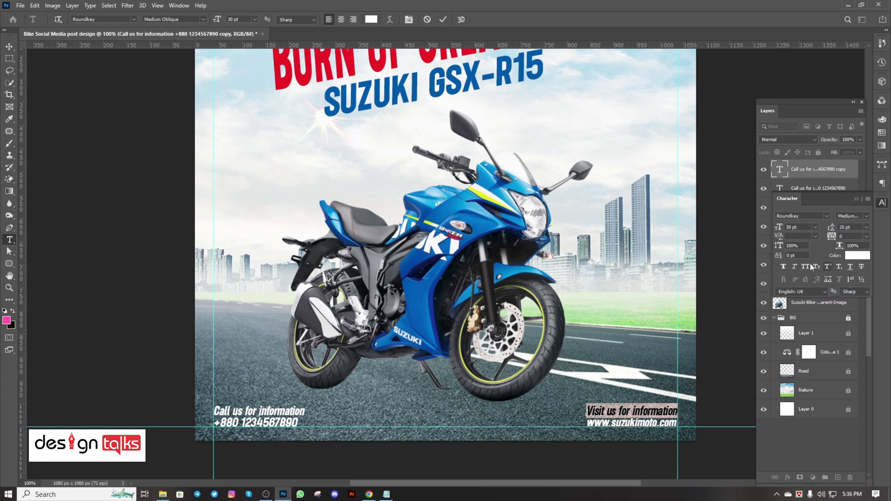
click(798, 227)
scroll(798, 228, down, 4)
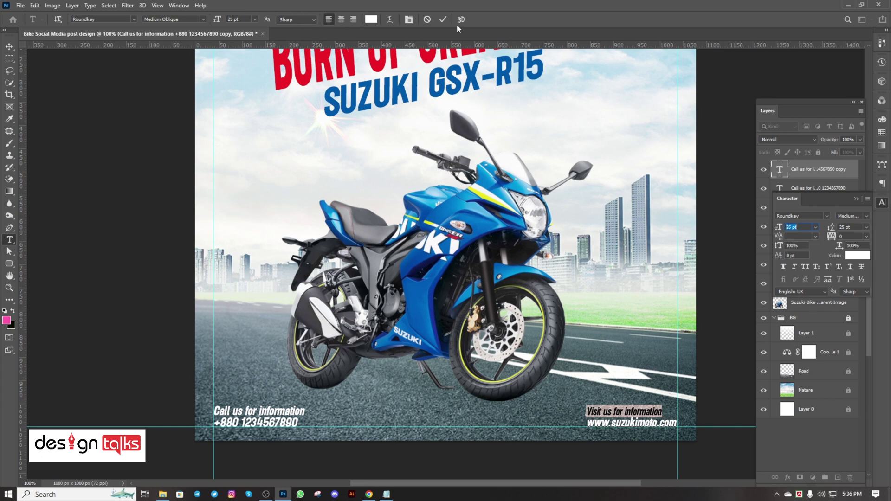
click(443, 19)
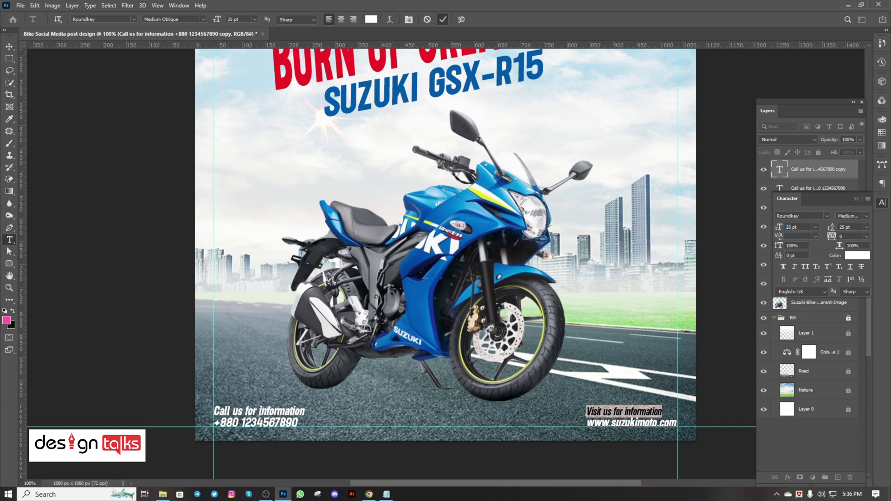
- Restyle the 'Call us for information' text to Medium Oblique at 25 pt
triple_click(215, 409)
click(866, 216)
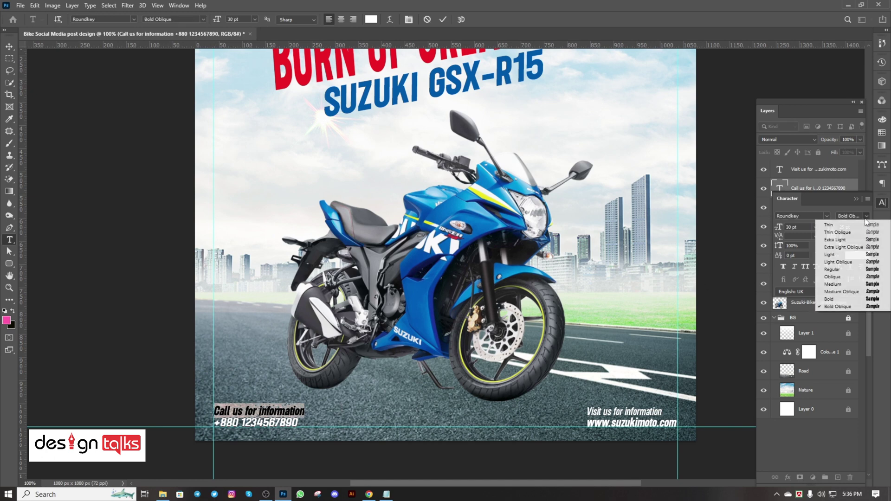
click(849, 291)
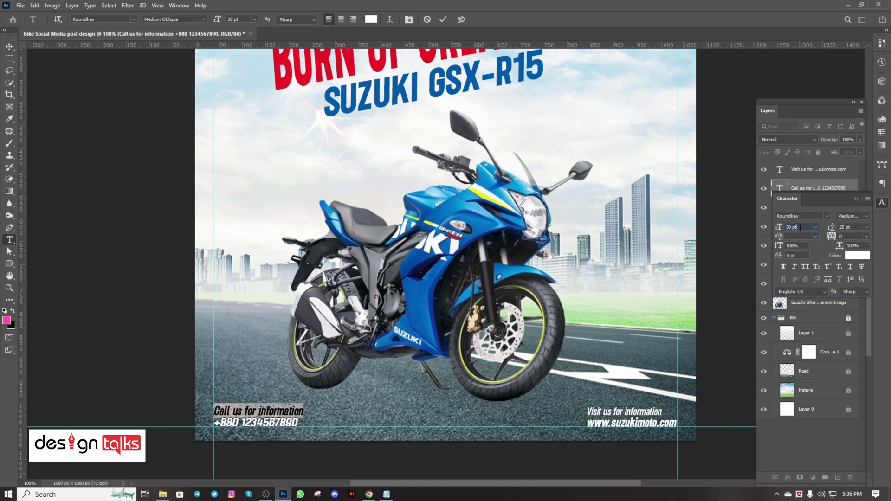
click(779, 227)
key(Return)
click(9, 46)
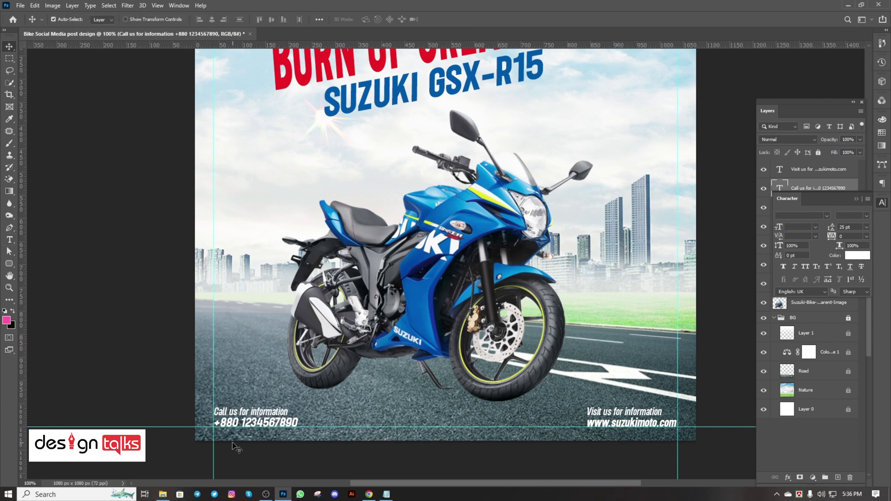
- Draw a full-width rectangle across the post's bottom and fill it blue
click(9, 263)
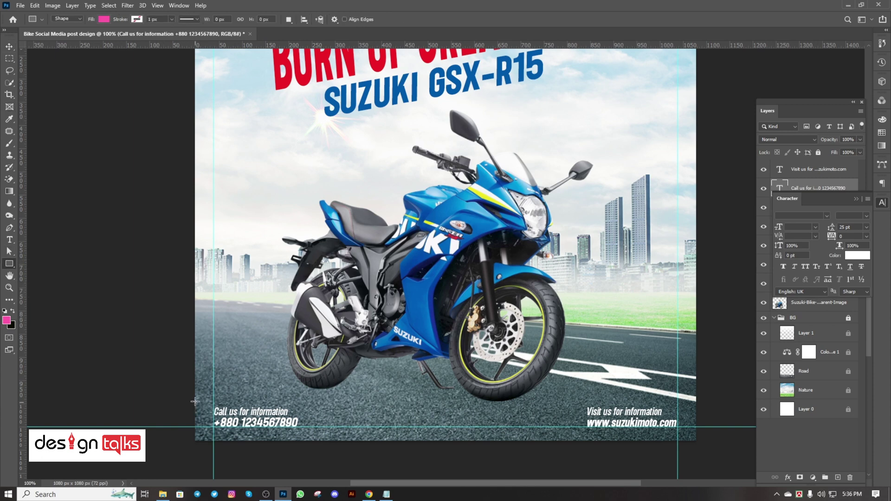
drag(194, 401, 696, 432)
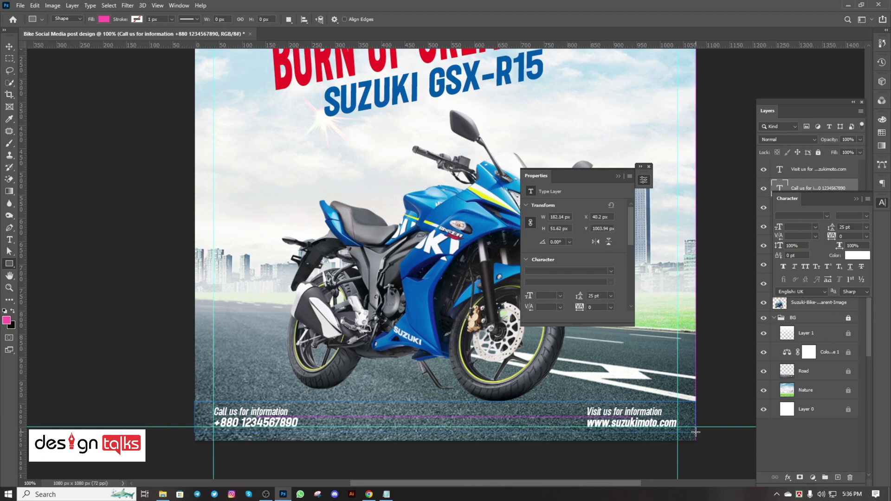
click(617, 177)
click(105, 19)
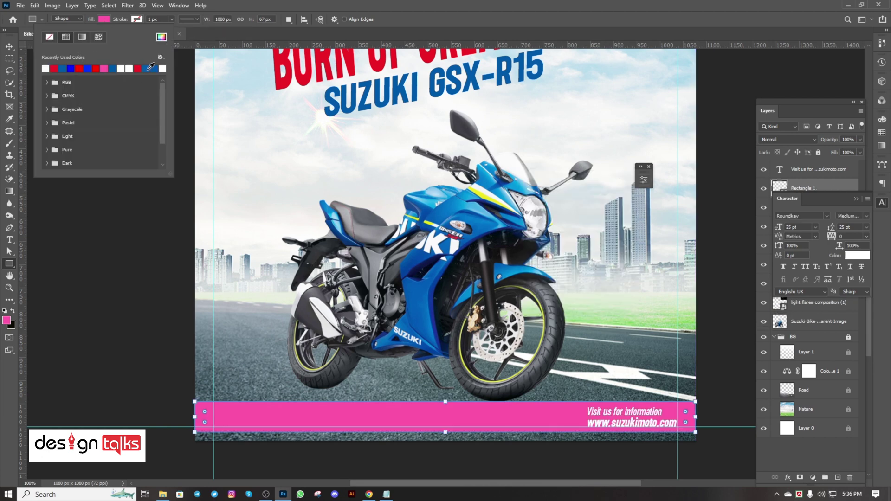
click(149, 69)
- Move the blue bar layer beneath the contact and website text layers
click(9, 46)
click(855, 200)
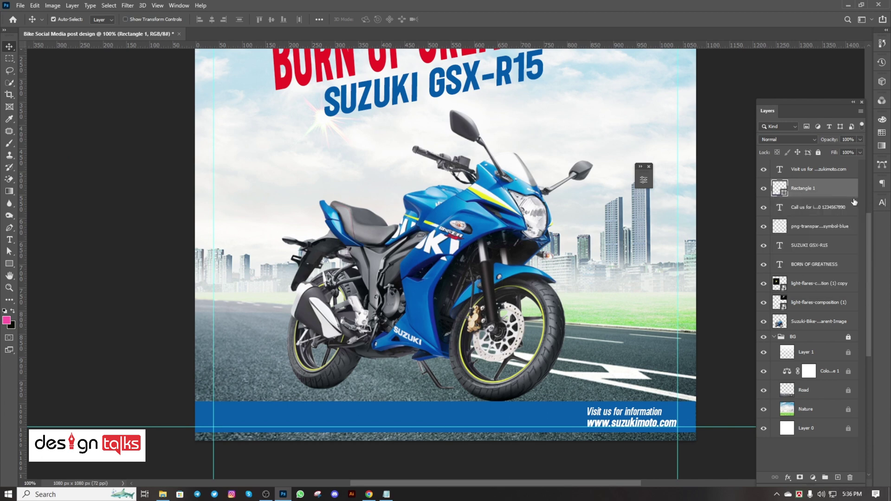
mouse_move(814, 194)
mouse_down()
mouse_move(821, 273)
mouse_move(821, 224)
mouse_up()
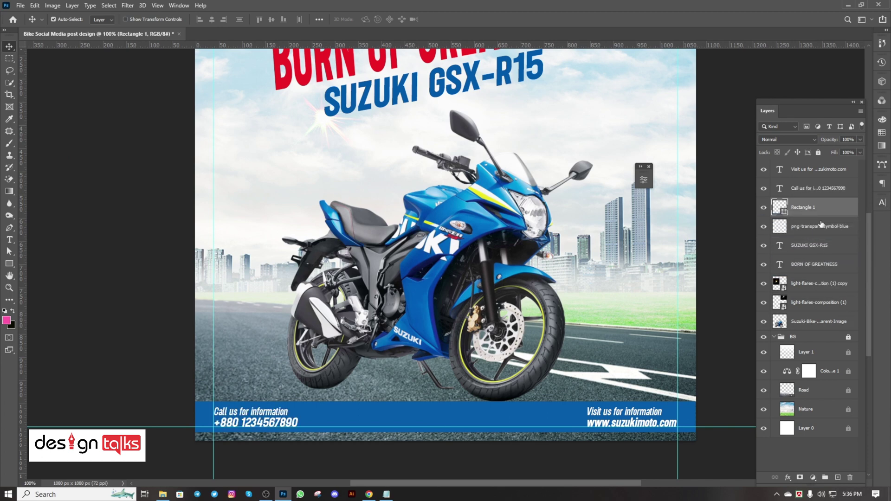
scroll(497, 445, up, 1)
scroll(462, 427, up, 2)
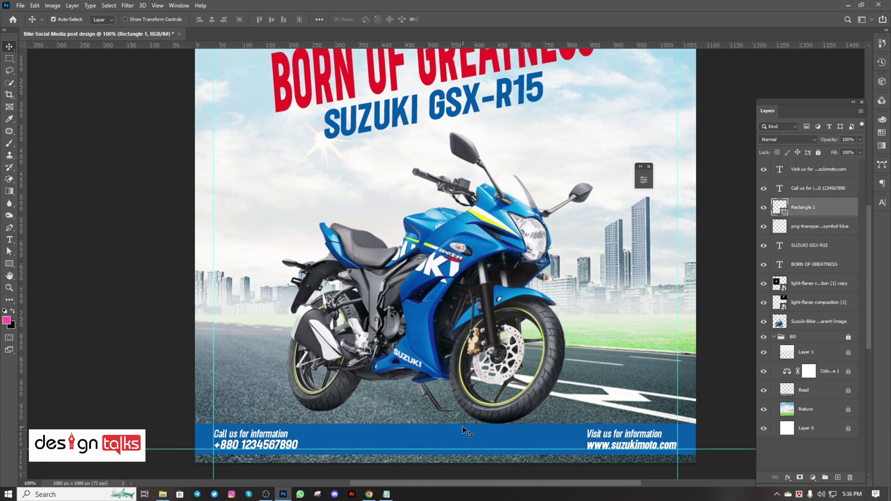
- Free Transform the blue bar's height, stretching it down then slimming its top edge
key(ctrl+t)
scroll(461, 430, down, 1)
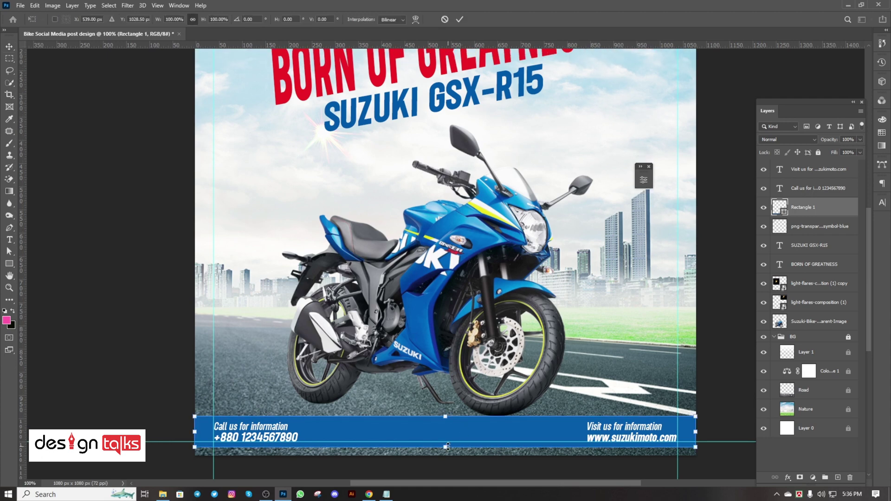
mouse_move(446, 448)
mouse_down()
mouse_move(447, 456)
mouse_move(447, 440)
mouse_move(447, 449)
mouse_up()
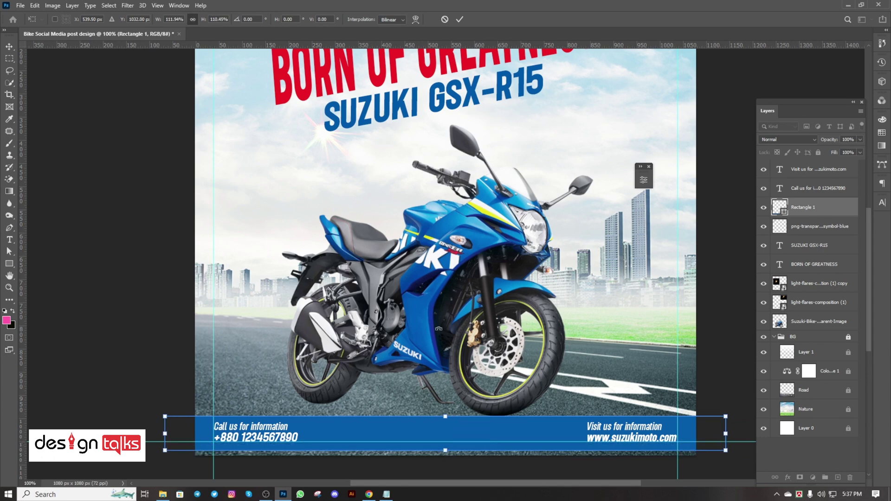
click(459, 19)
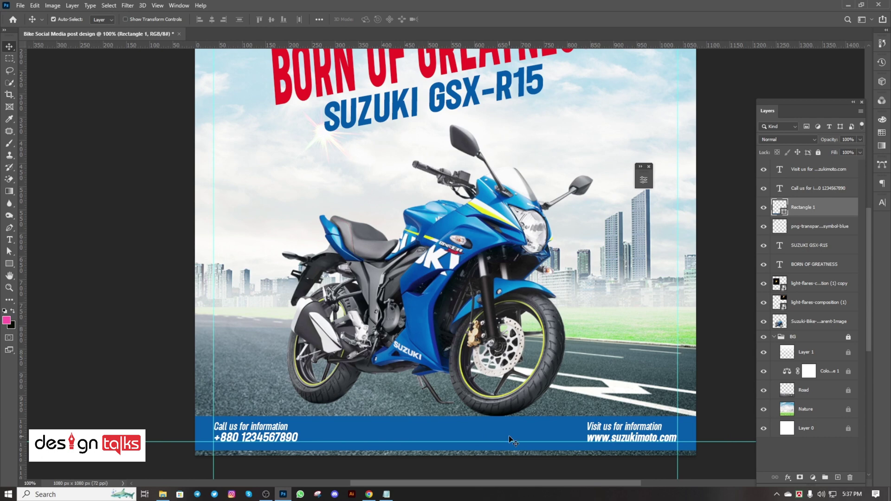
key(ctrl+t)
drag(446, 416, 446, 426)
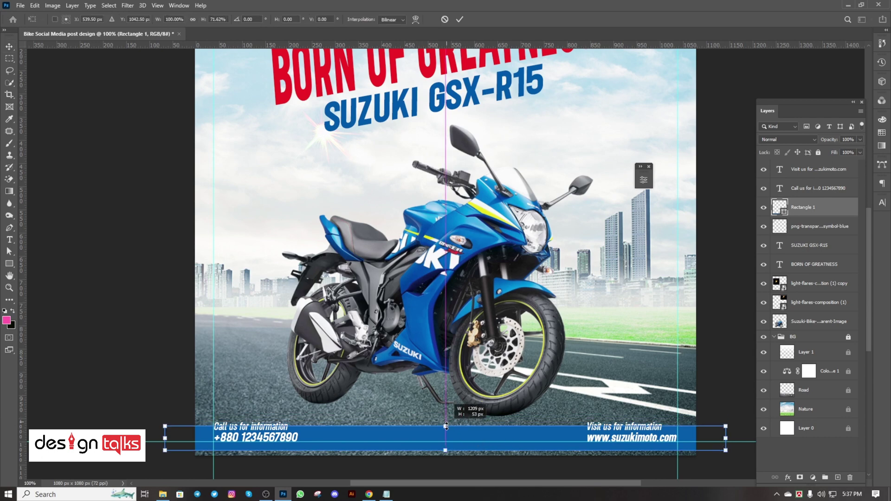
click(460, 20)
- Add a bottom guide, align both footer texts to the same vertical centre, and nudge them down
drag(284, 441, 282, 443)
click(281, 442)
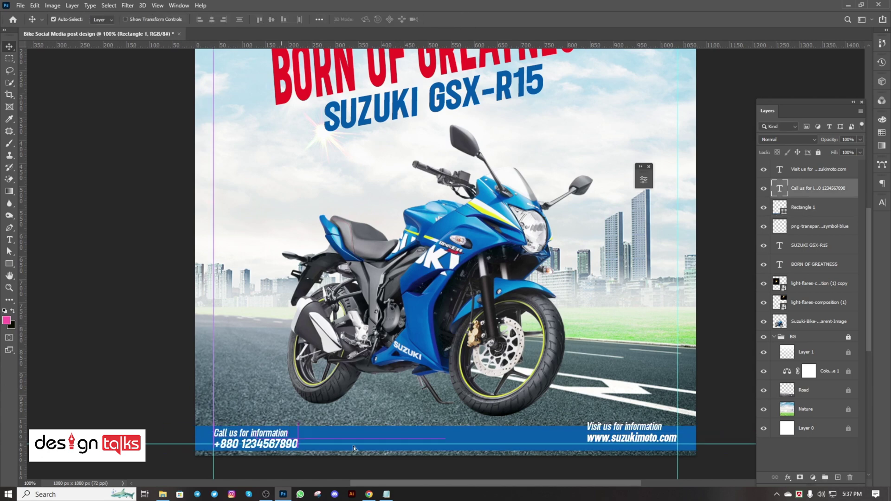
click(654, 443)
shift+click(234, 440)
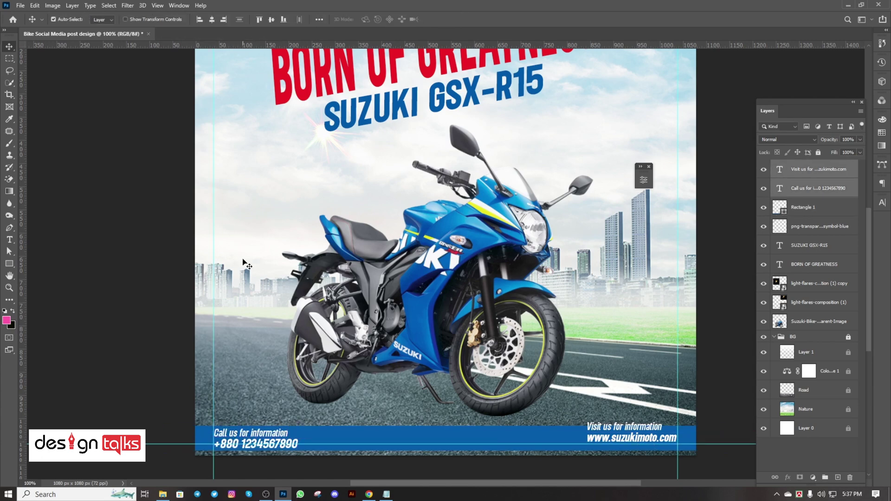
click(272, 20)
key(Down)
key(Down)
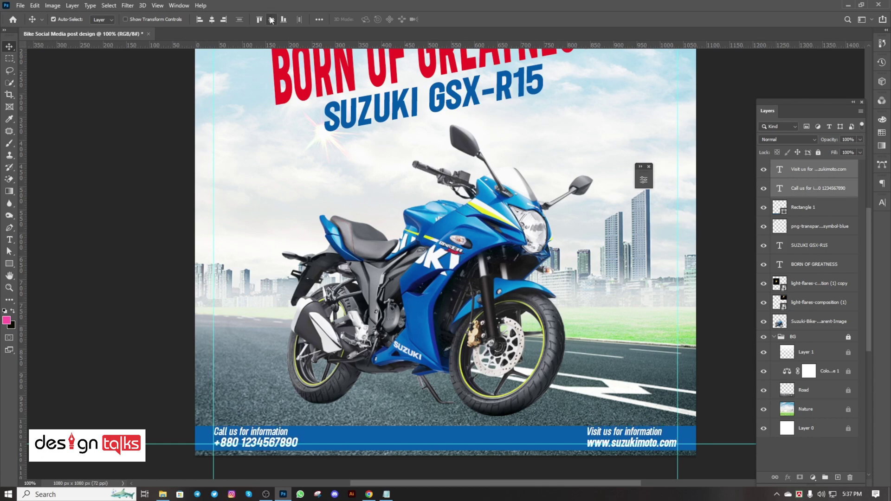
key(Down)
key(Down)
key(Down)
key(Down)
key(Down)
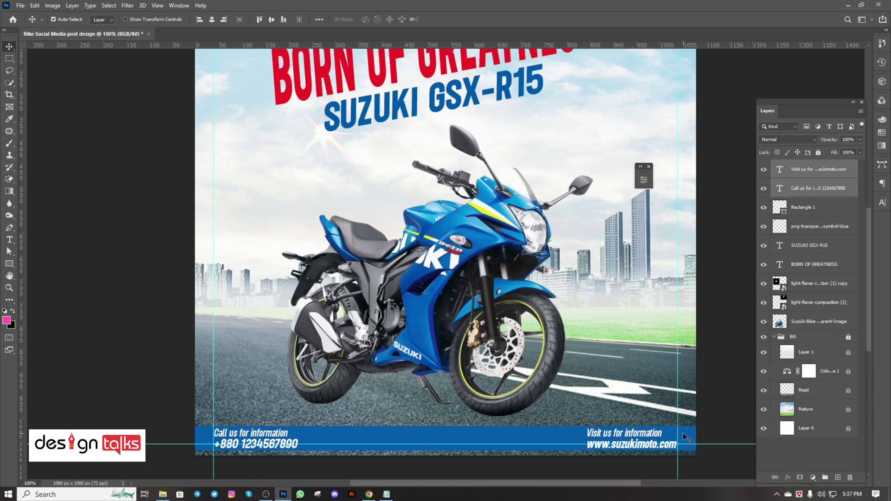
- Extend the blue bar down to the canvas bottom edge
click(683, 433)
key(ctrl+t)
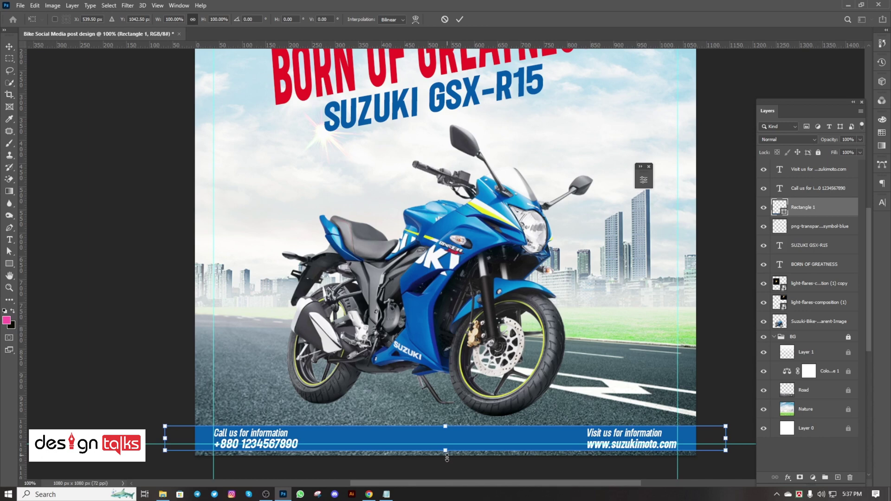
drag(446, 457, 446, 470)
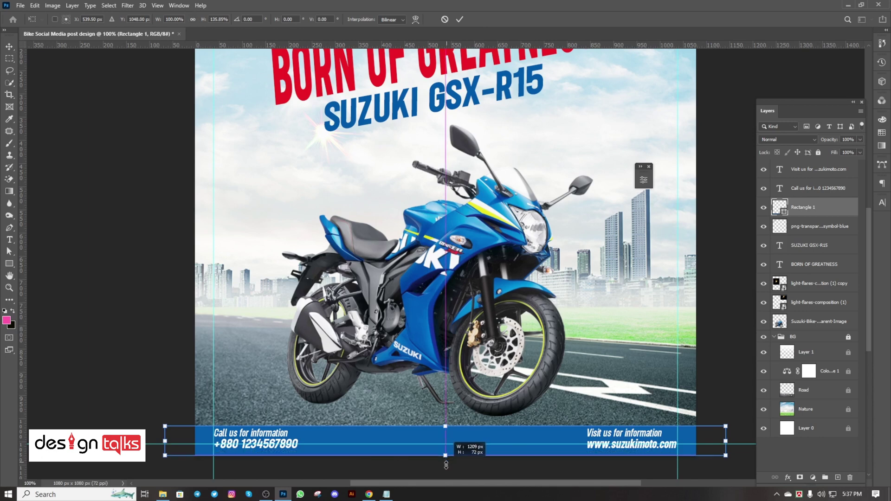
click(459, 19)
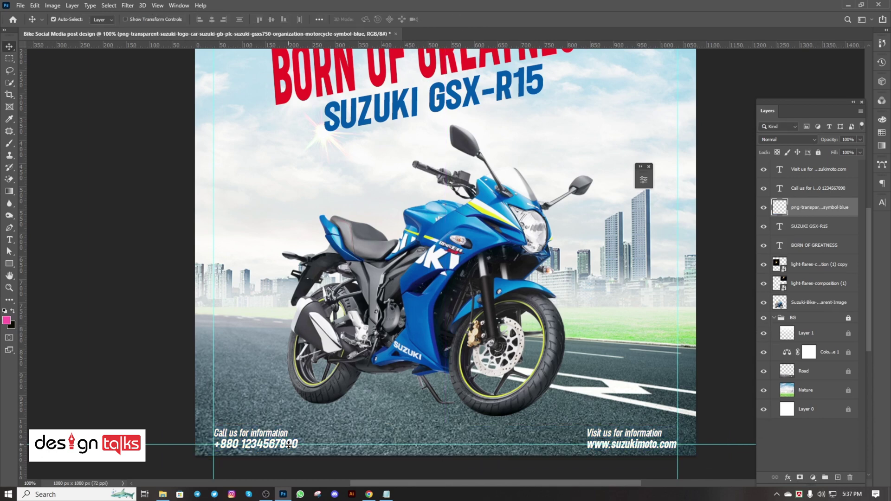
- Nudge the 'Call us' and 'Visit us' text blocks down slightly together
click(276, 439)
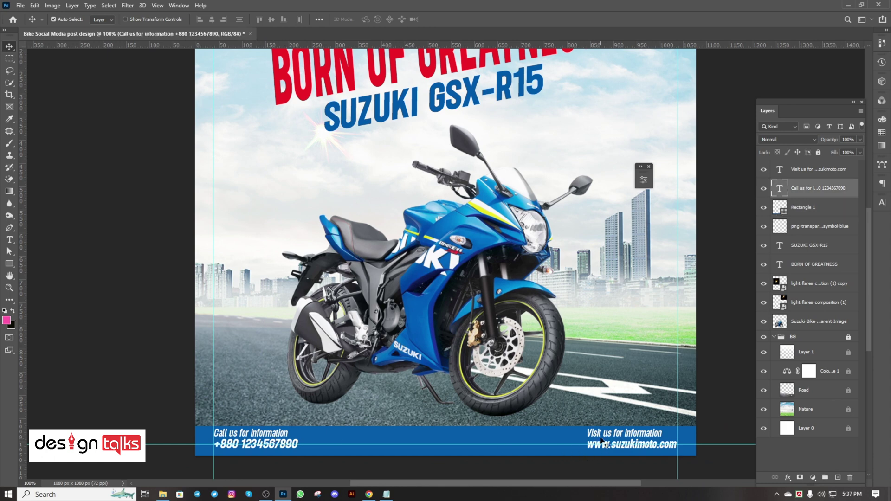
shift+click(605, 441)
key(Down)
key(Down)
key(Down)
key(Down)
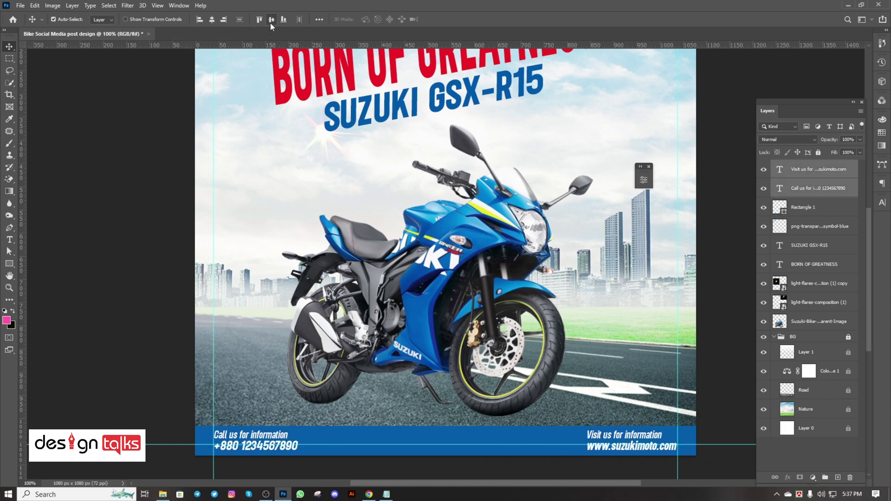
key(Down)
key(Down)
click(718, 243)
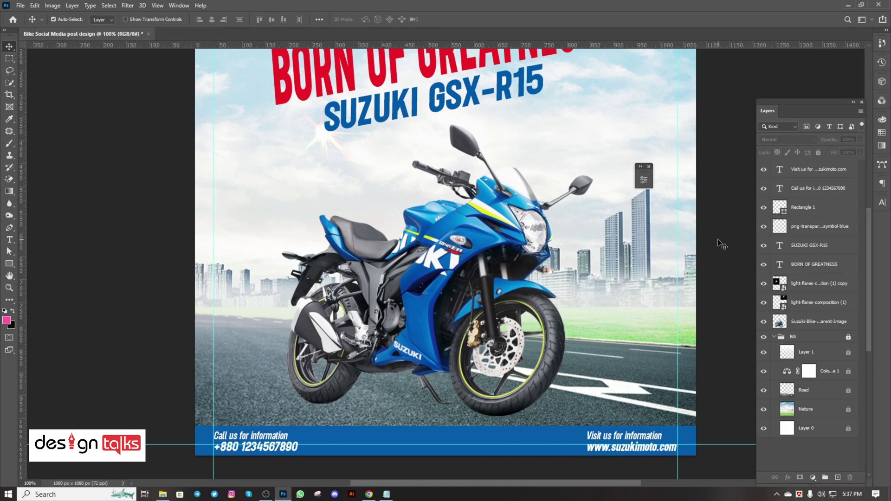
- Duplicate the website block to the bar's centre and start retitling the right-hand heading 'Location'
scroll(718, 243, up, 1)
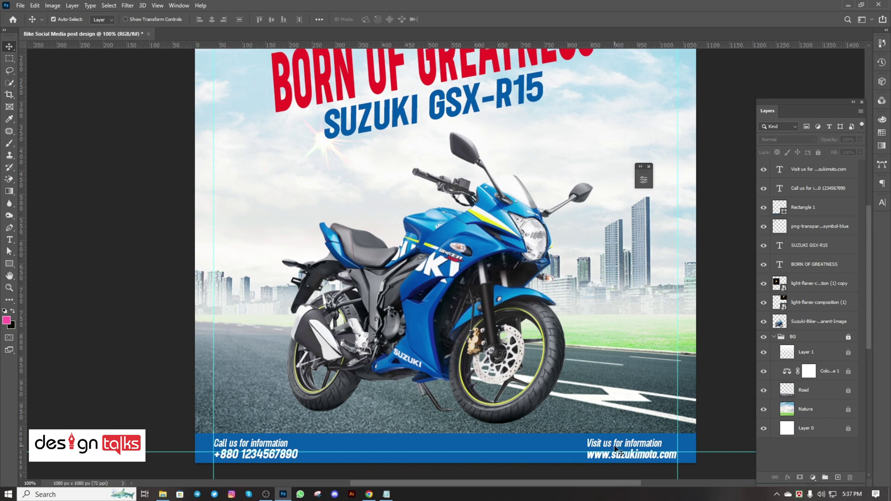
mouse_move(615, 448)
mouse_down()
mouse_move(419, 440)
mouse_move(604, 450)
mouse_up()
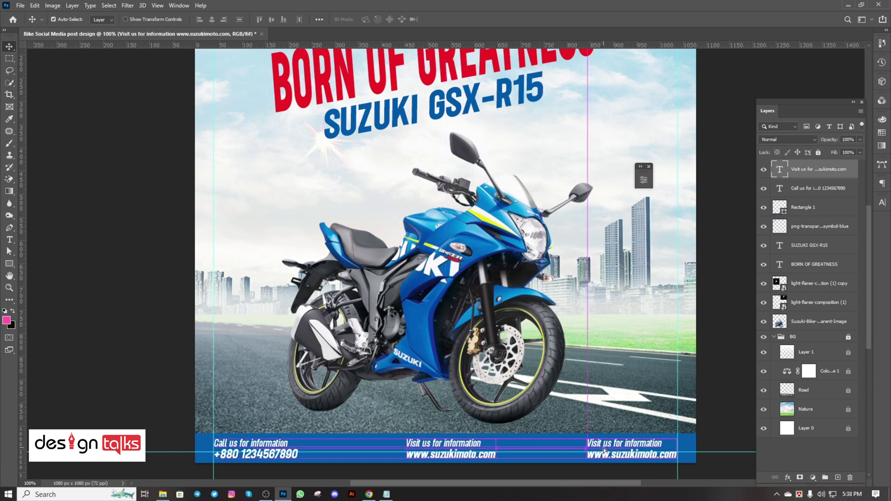
key(t)
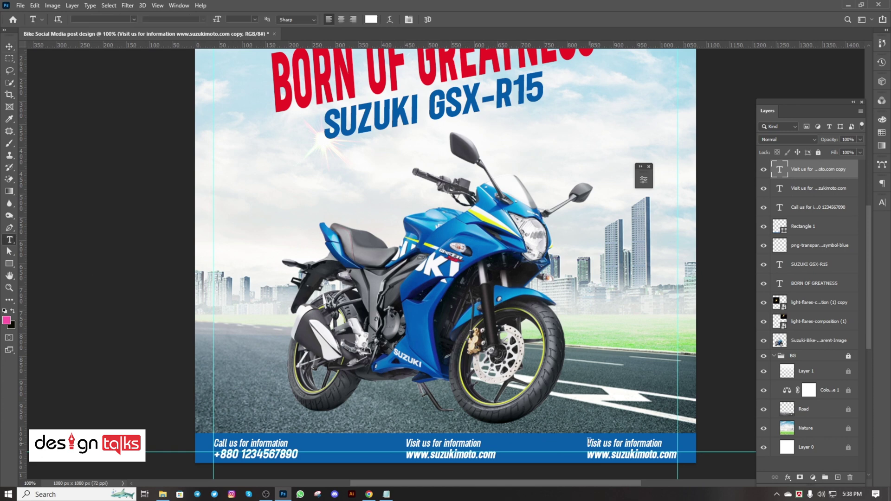
drag(588, 440, 679, 441)
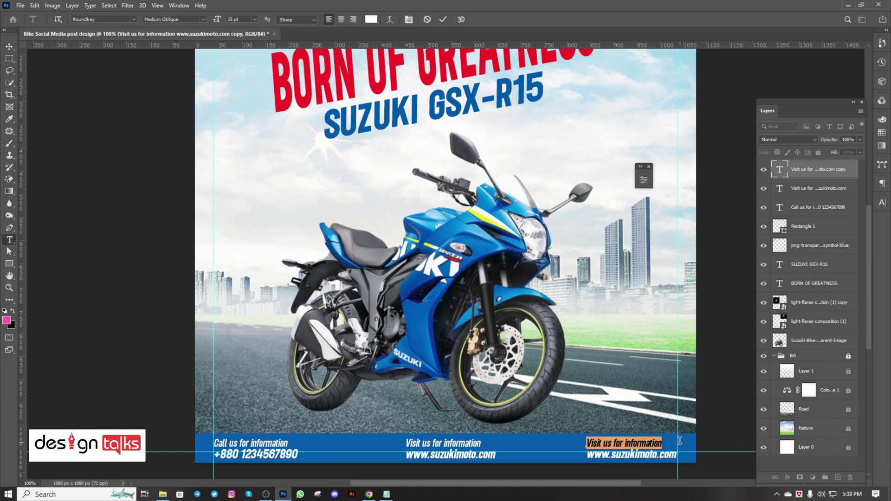
text(Location Aria)
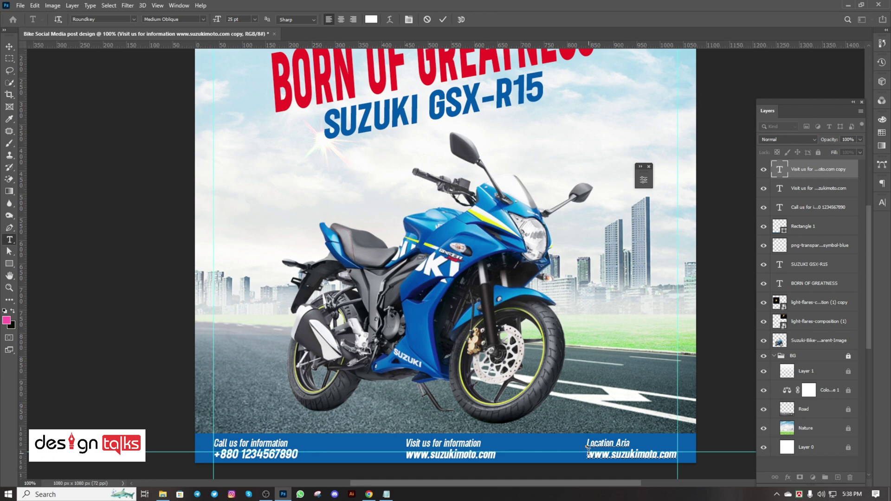
- Retype the line under Location Aria as 'Dhaka-1207, Bangladesh' and nudge the text block left
drag(588, 450, 684, 451)
text(Dhaka)
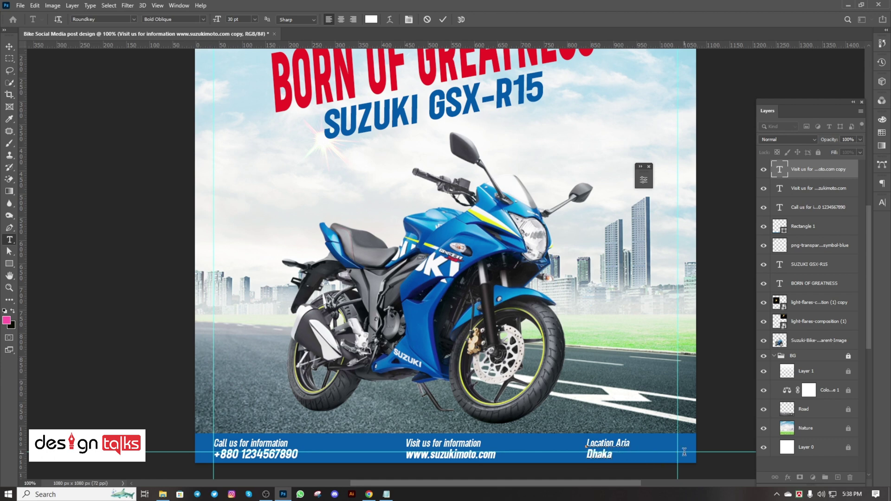
text(-1207, )
text(Banfga)
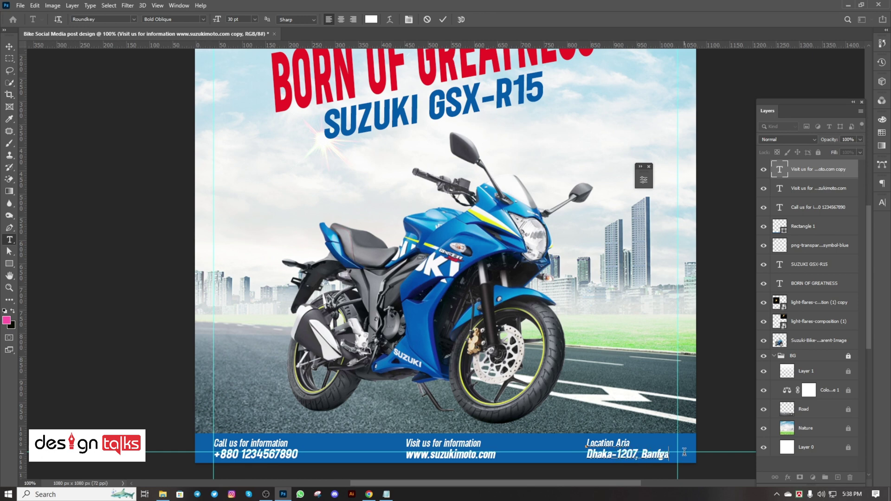
key(BackSpace)
key(BackSpace)
key(BackSpace)
text(des)
text(h)
click(444, 20)
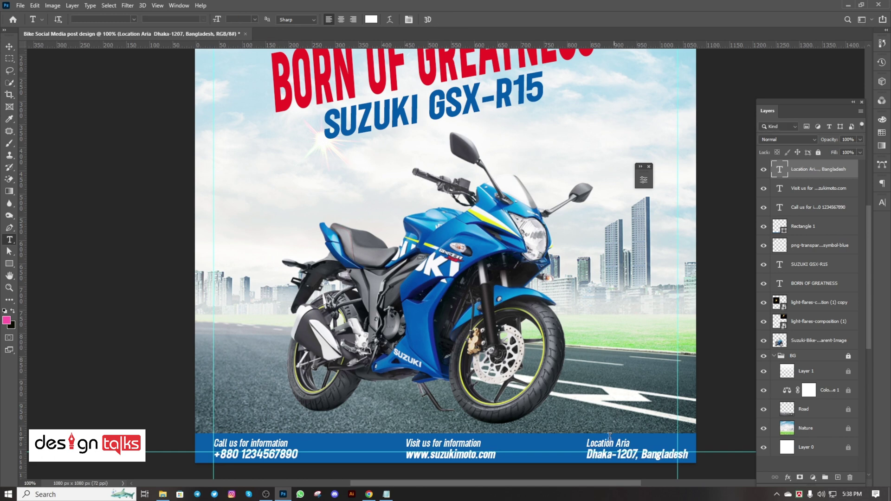
click(9, 47)
drag(614, 447, 603, 446)
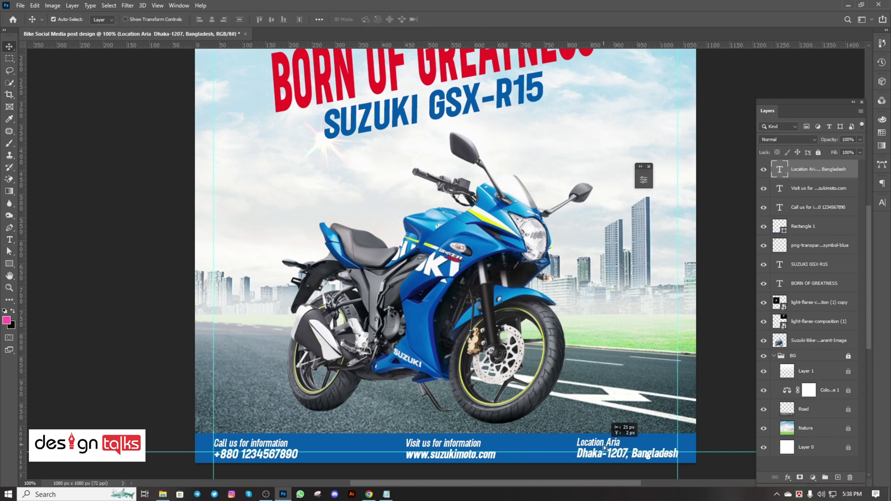
- Align the three footer texts by vertical centre and distribute them evenly across the bar
shift+click(456, 450)
shift+click(283, 452)
click(274, 18)
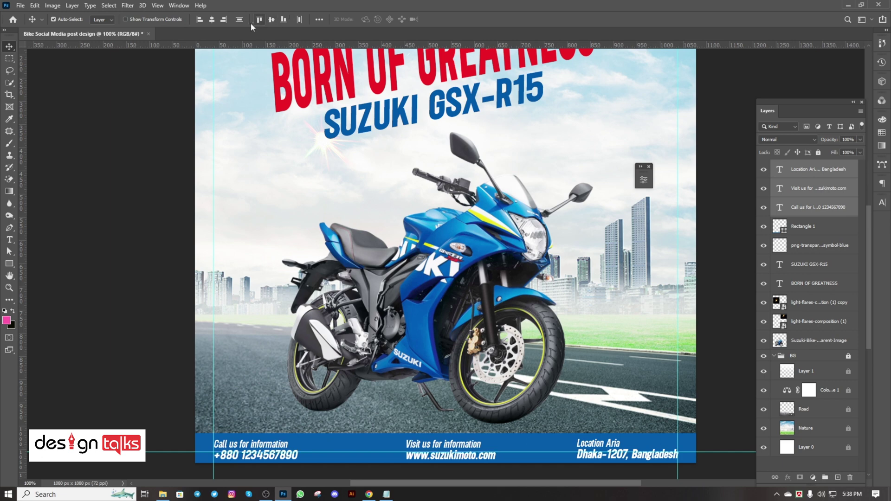
click(299, 19)
click(119, 92)
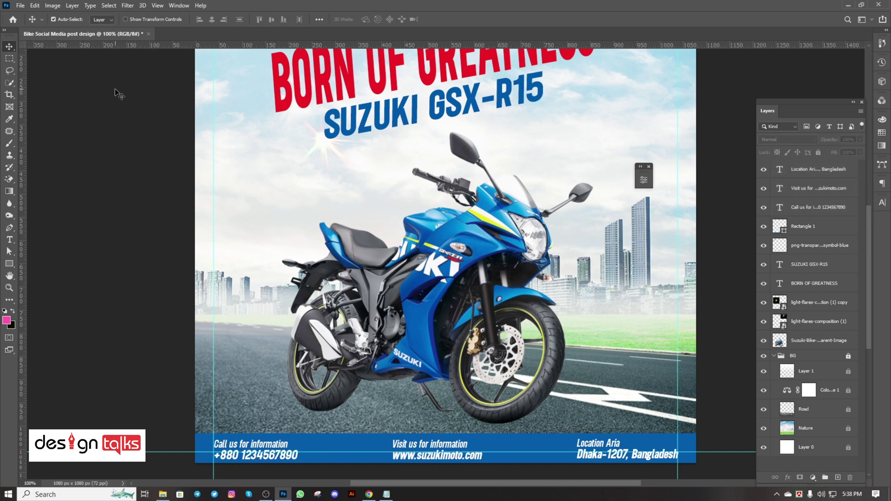
- Try a Gaussian Blur on the blue footer bar Rectangle 1, then cancel to keep it sharp
click(314, 451)
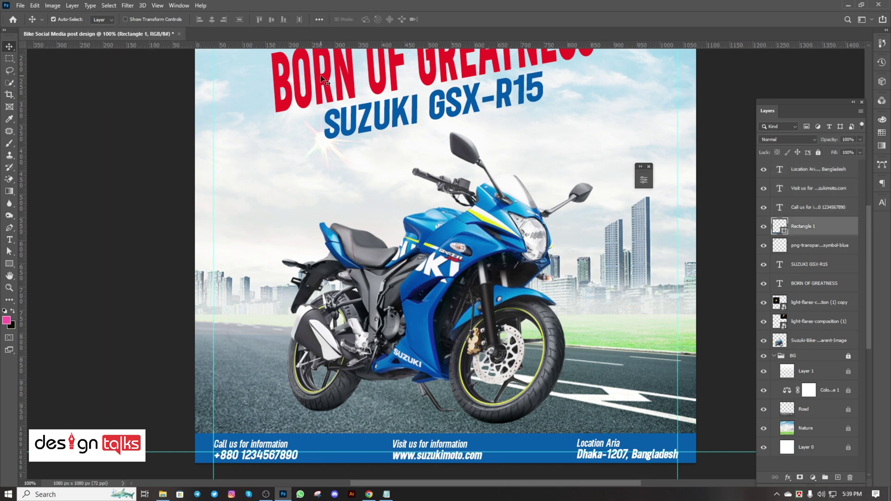
click(131, 5)
mouse_move(178, 124)
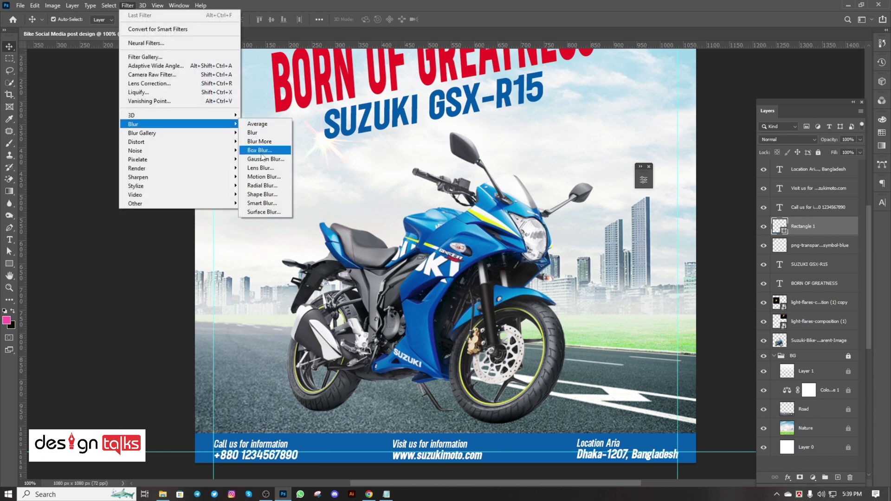
click(264, 159)
click(423, 184)
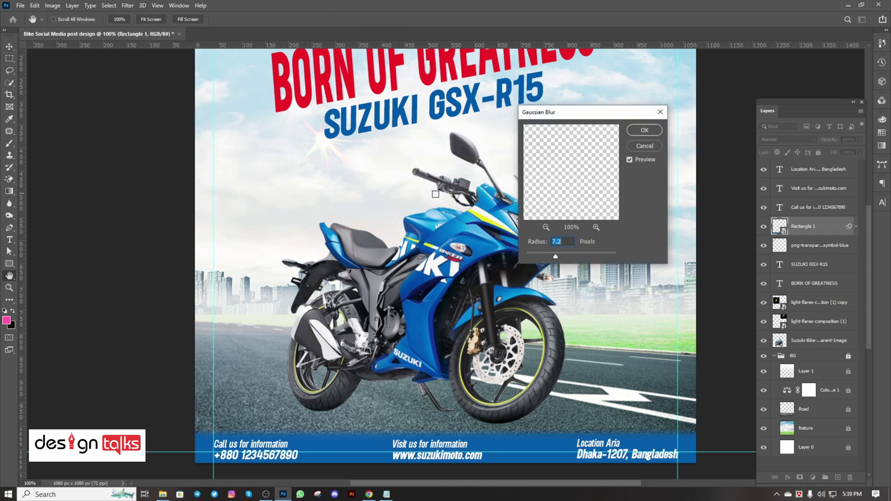
drag(555, 256, 577, 256)
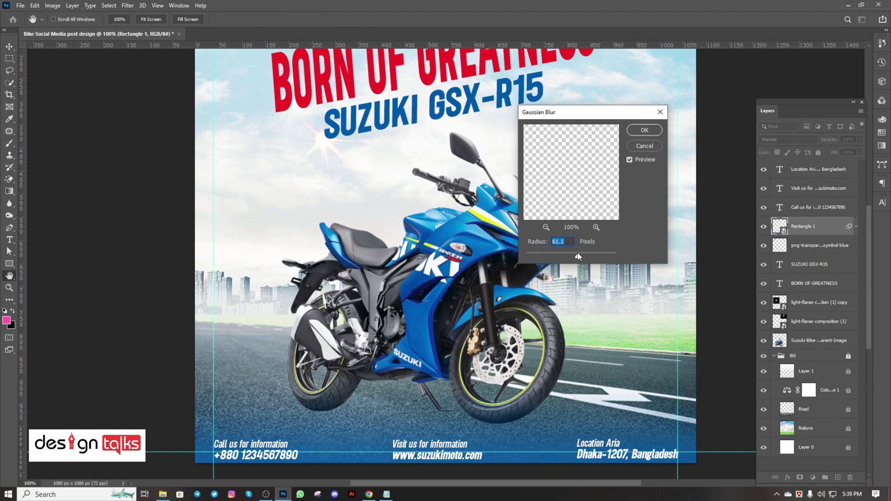
drag(577, 256, 573, 257)
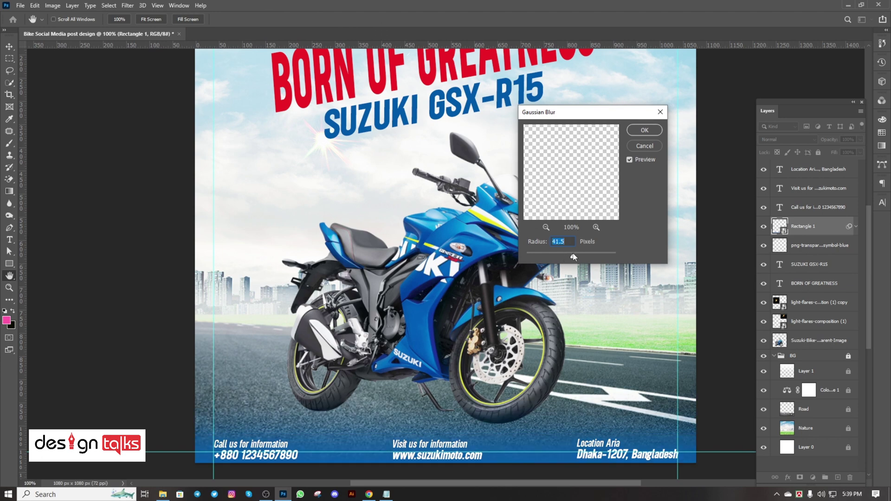
click(644, 146)
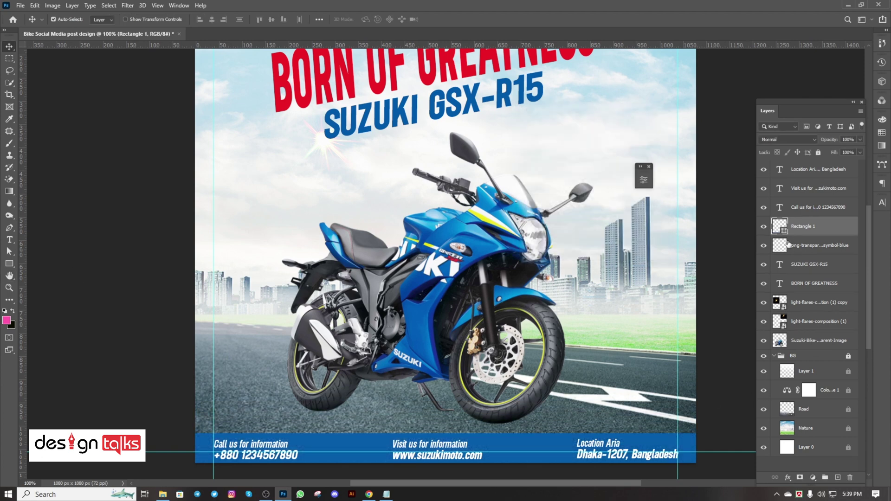
- Group Rectangle 1 with the Call us, Visit us and Location texts as 'Contact Info'
shift+click(798, 209)
shift+click(804, 192)
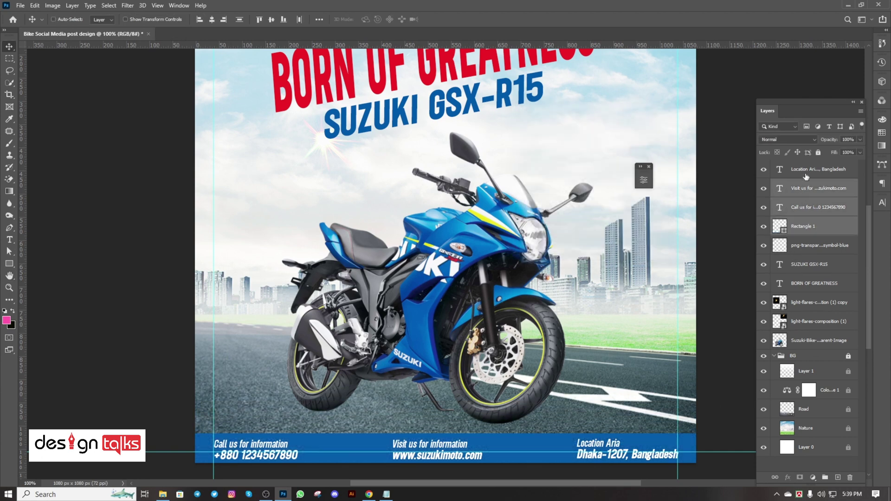
shift+click(805, 176)
key(ctrl+g)
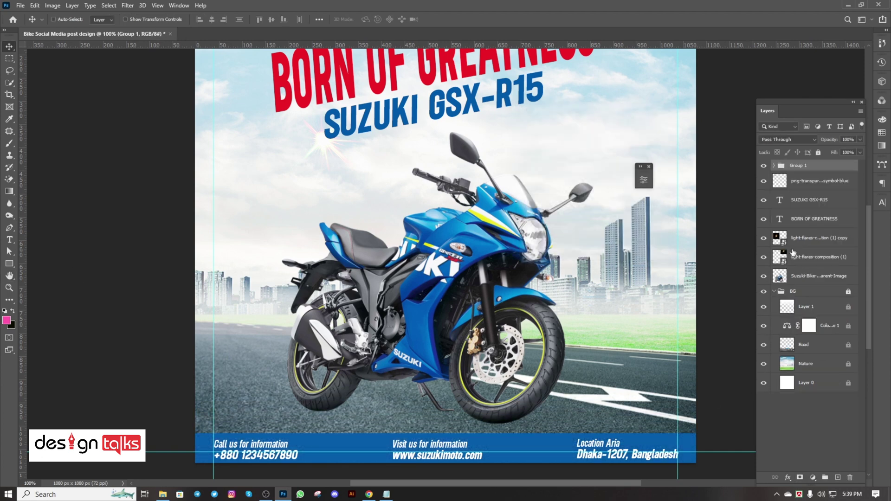
double_click(798, 166)
text(Col)
click(835, 183)
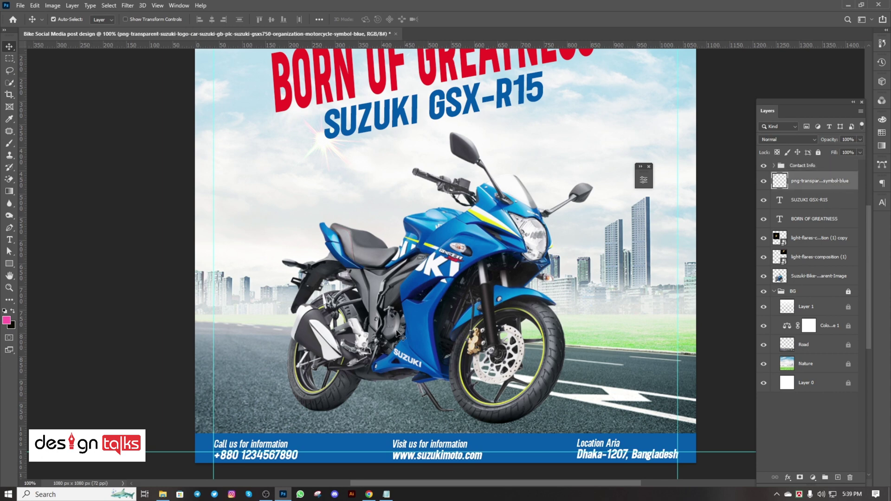
- Draw a flat black-filled ellipse beneath the bike's rear wheel
right_click(9, 263)
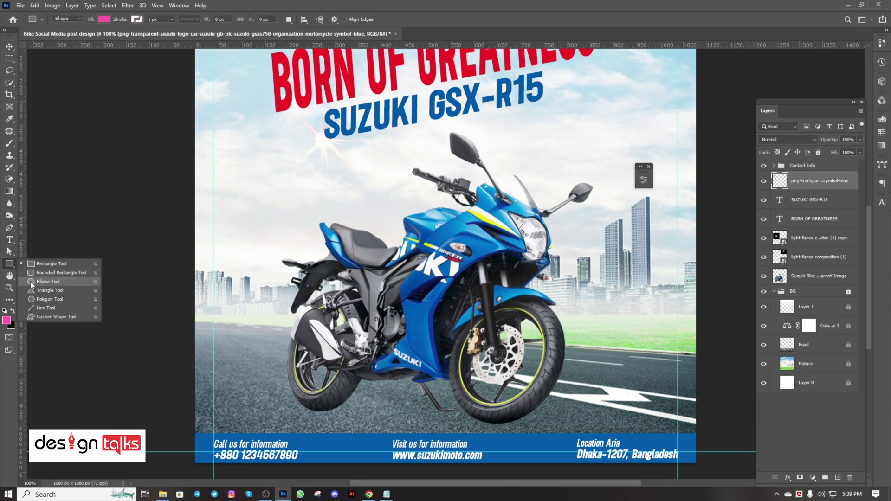
click(42, 274)
drag(299, 402, 358, 412)
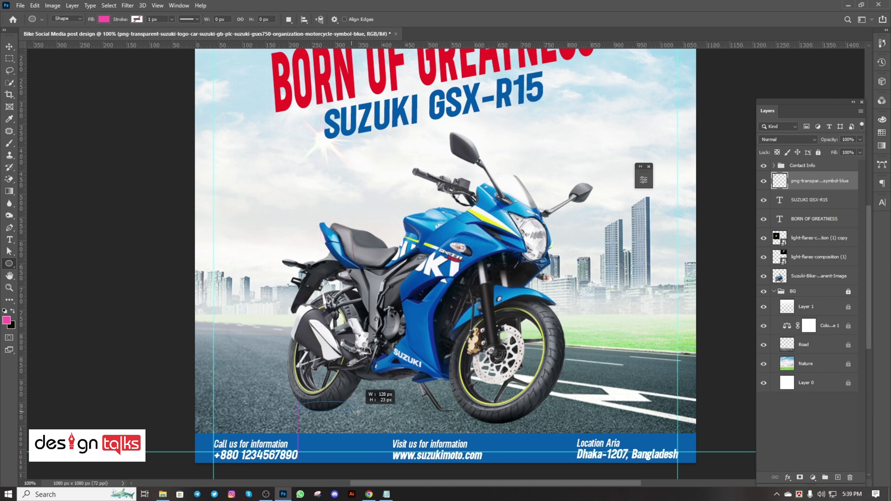
click(110, 20)
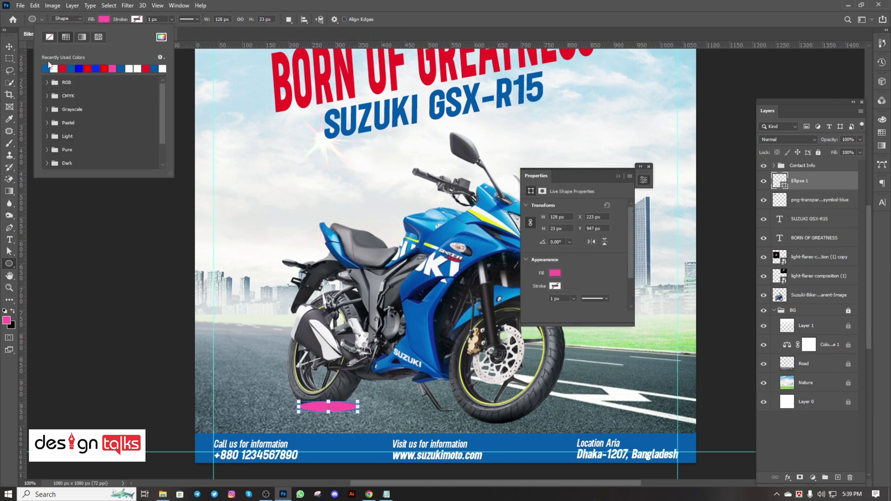
click(99, 37)
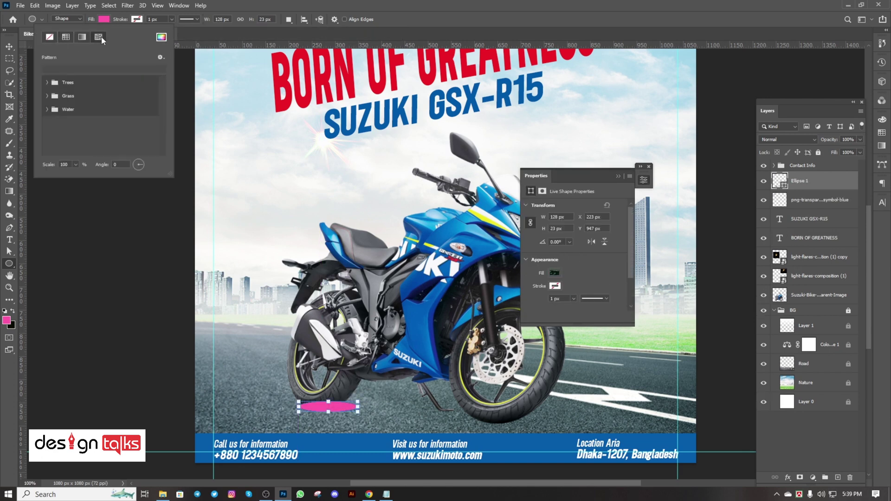
click(66, 37)
click(49, 37)
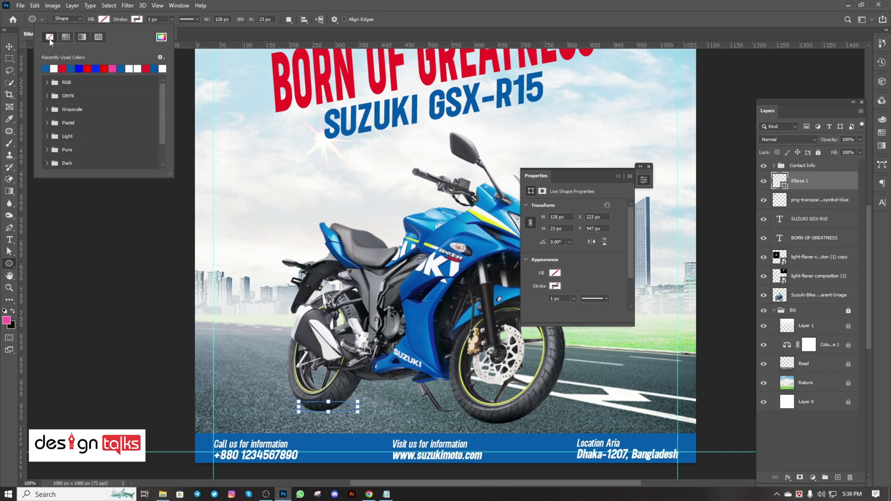
click(70, 38)
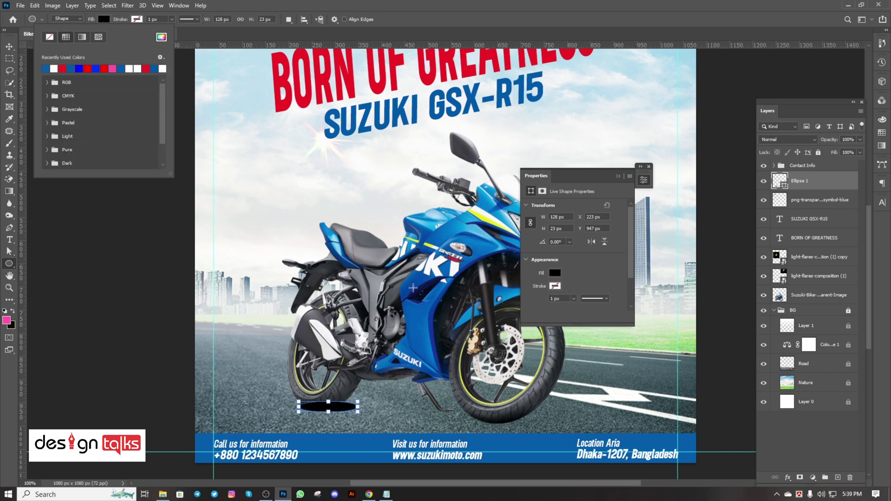
click(624, 180)
click(648, 166)
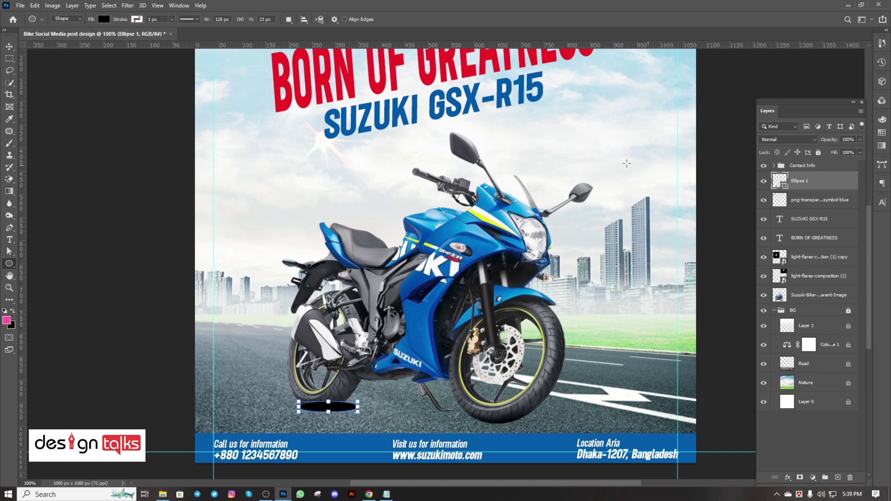
- Convert the ellipse to a smart object and apply a Gaussian Blur to it
click(128, 6)
mouse_move(132, 124)
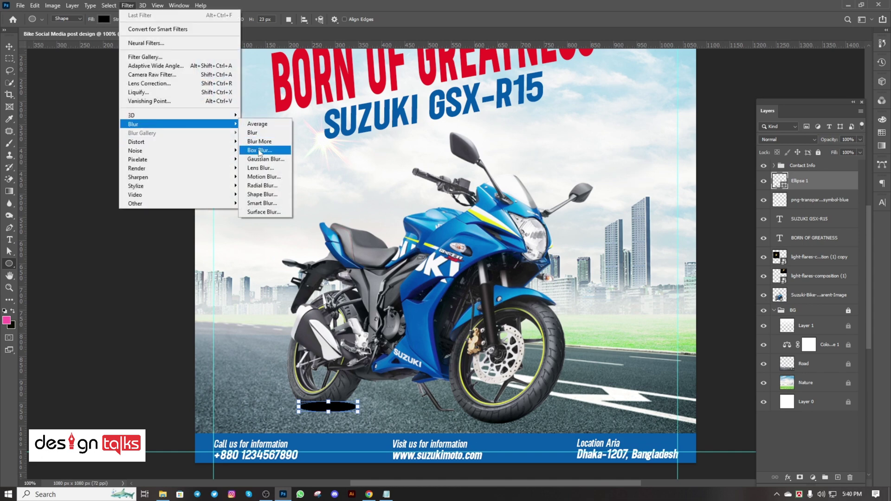
click(260, 159)
click(438, 184)
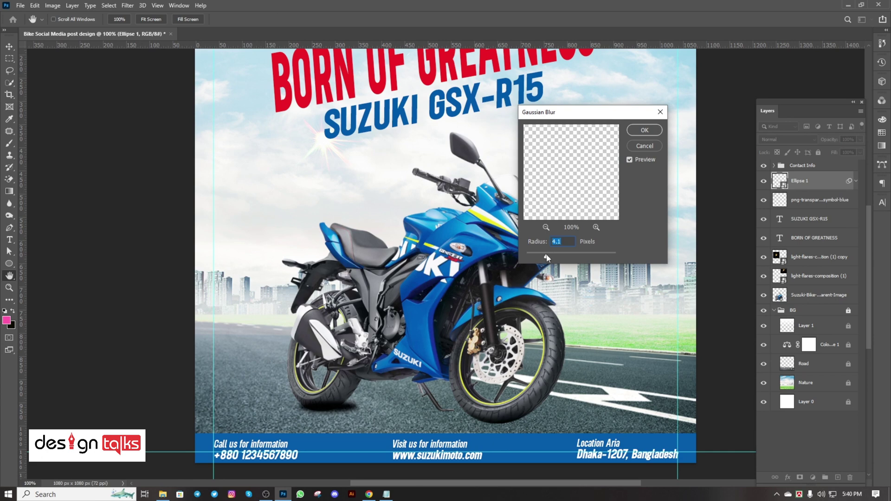
click(644, 130)
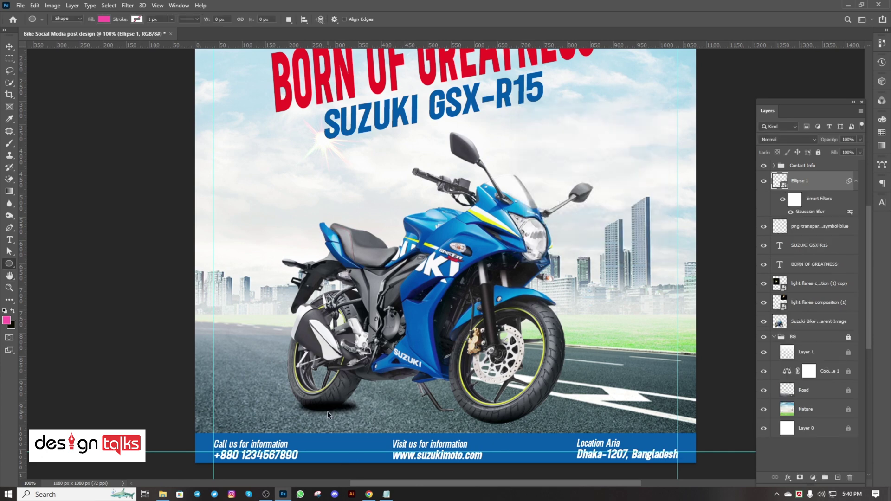
- Free-transform the blurred ellipse, distorting its corners into a larger angled shadow under the rear wheel
key(ctrl+t)
drag(360, 416, 293, 394)
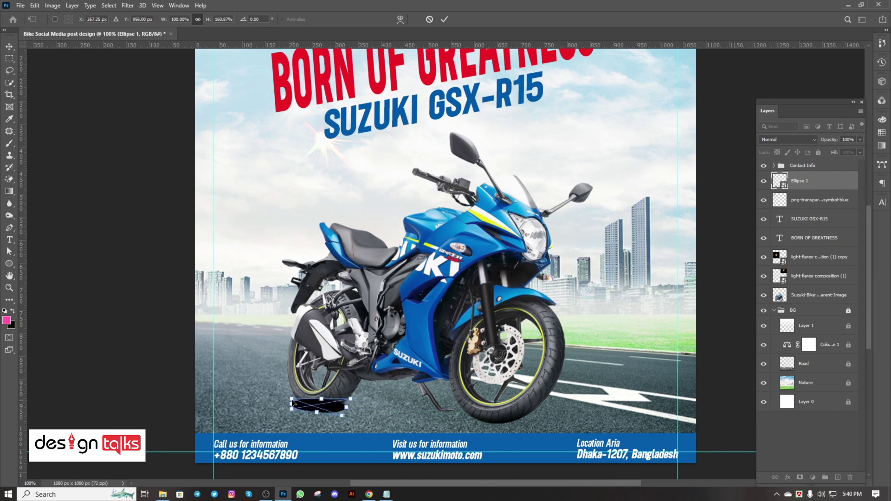
drag(340, 410, 277, 411)
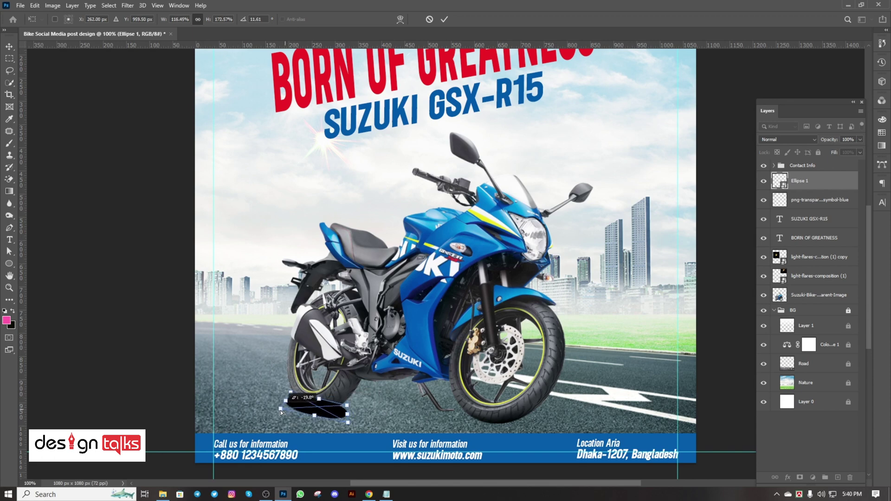
click(444, 19)
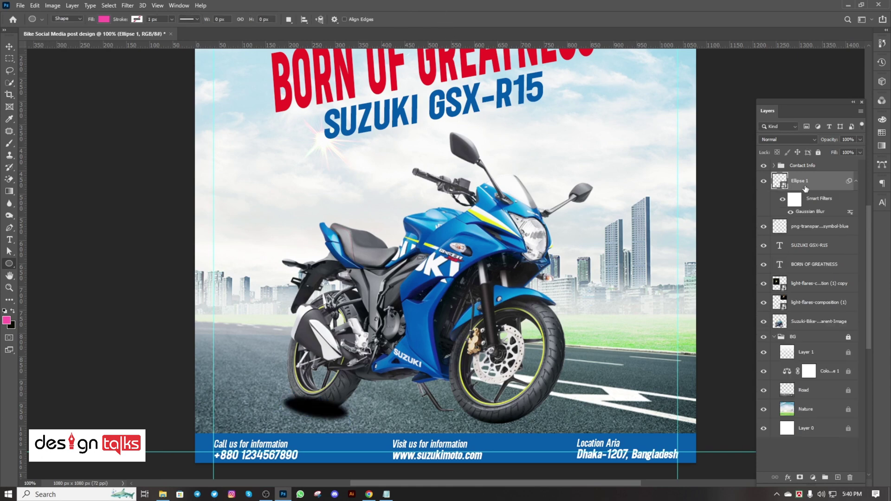
- Move the Ellipse 1 shadow layer into the BG group above Layer 1
drag(805, 187, 802, 339)
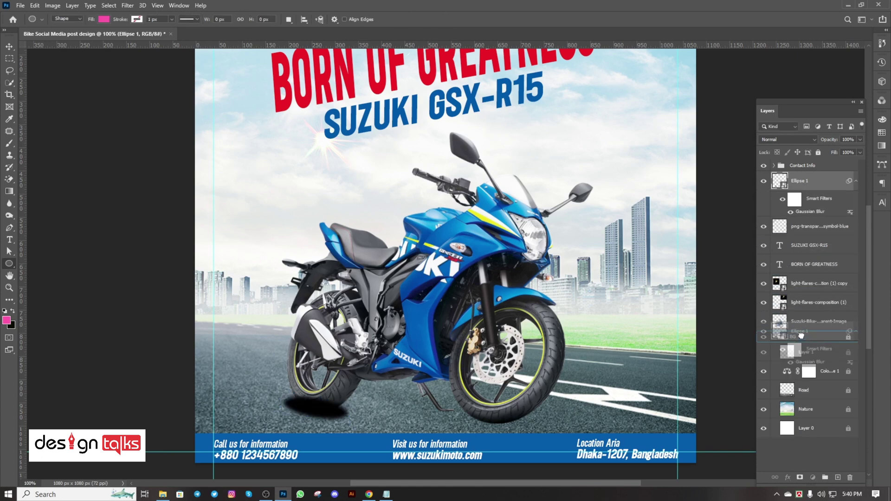
click(14, 50)
drag(332, 422, 335, 424)
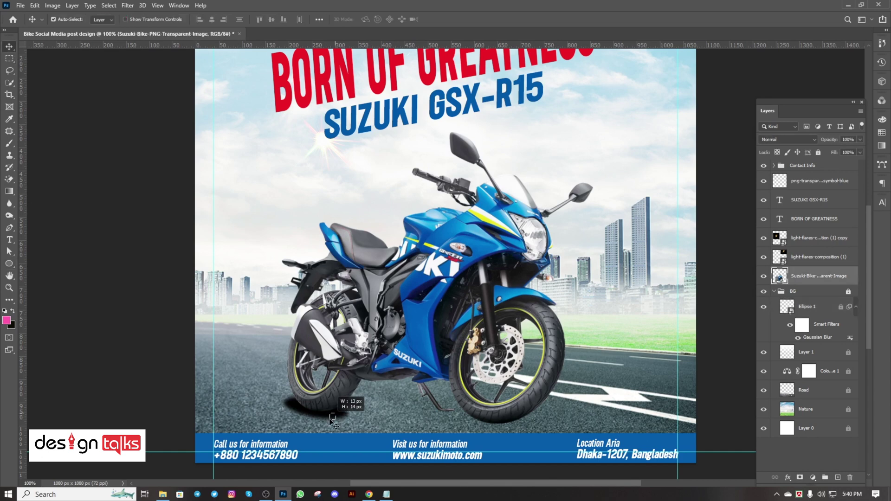
click(810, 311)
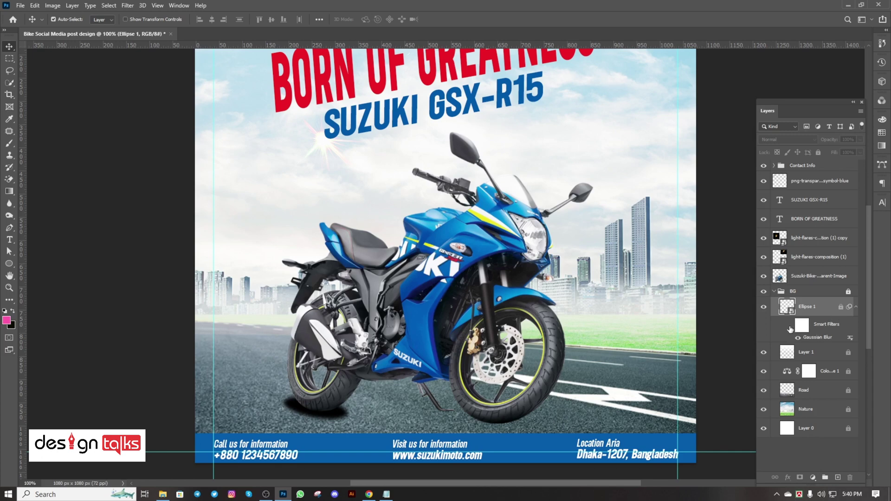
- Unlock the BG group and lower the shadow layer's opacity slightly
click(791, 327)
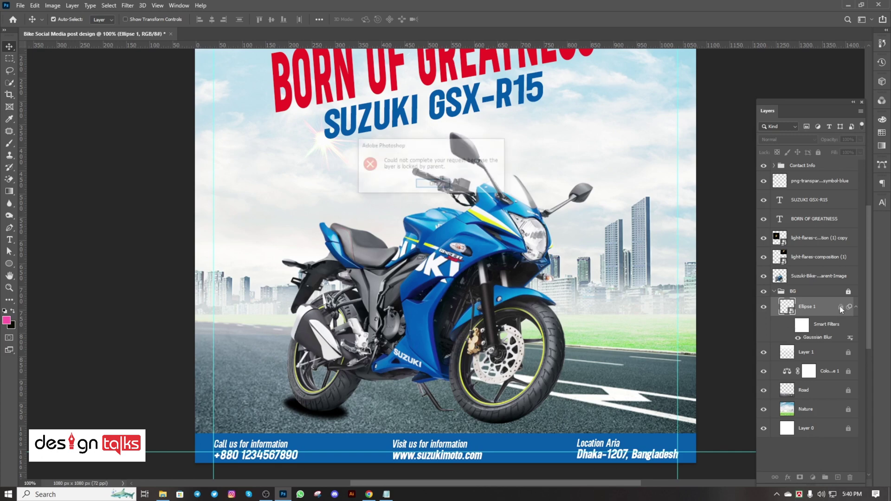
click(433, 184)
click(848, 291)
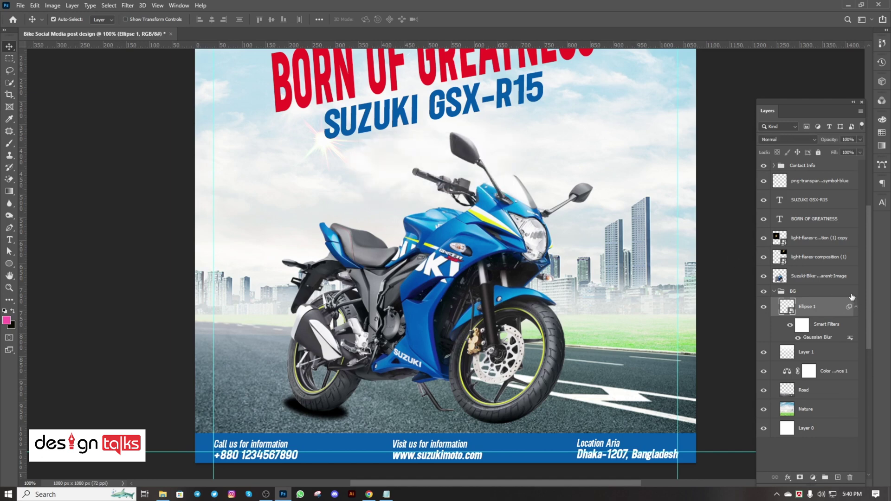
click(764, 307)
click(859, 139)
drag(836, 150, 851, 152)
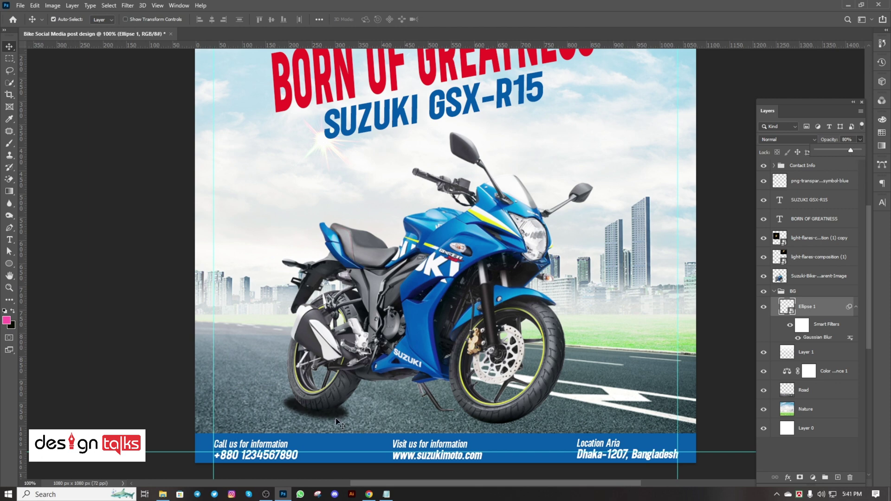
- Delete the Ellipse 1 shadow layer, then collapse and re-lock the BG group
click(845, 479)
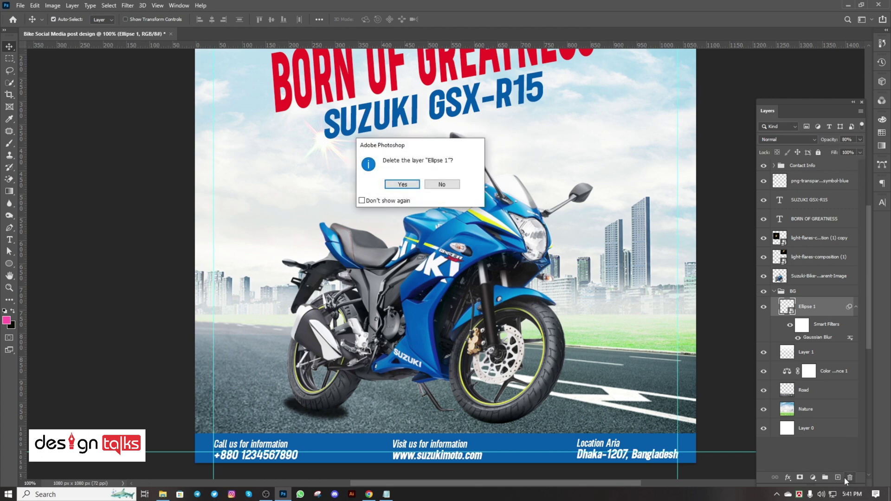
click(416, 187)
click(773, 291)
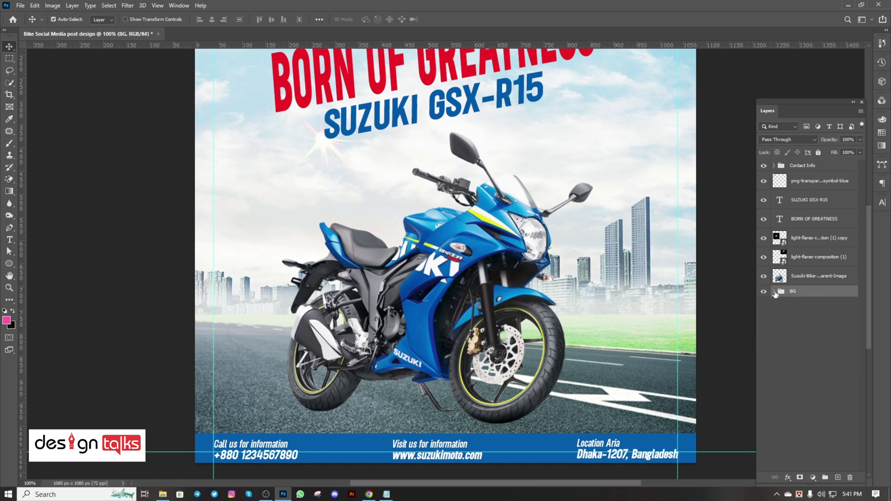
click(819, 152)
- Add a new layer beneath the Suzuki bike layer and set up a black 35 px brush
click(804, 278)
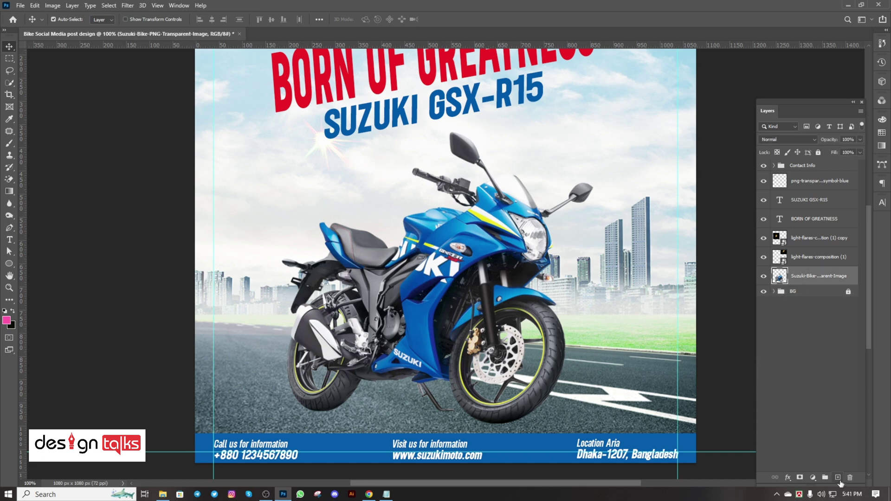
click(838, 479)
key(ctrl+bracketleft)
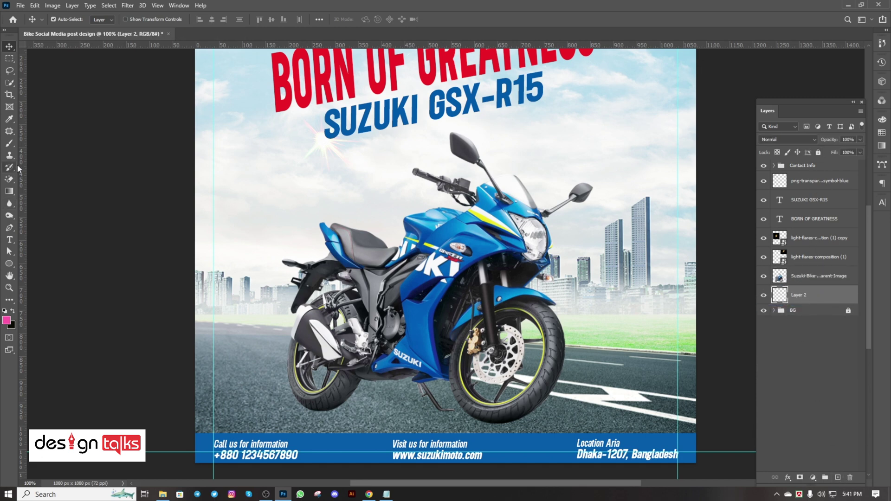
click(10, 143)
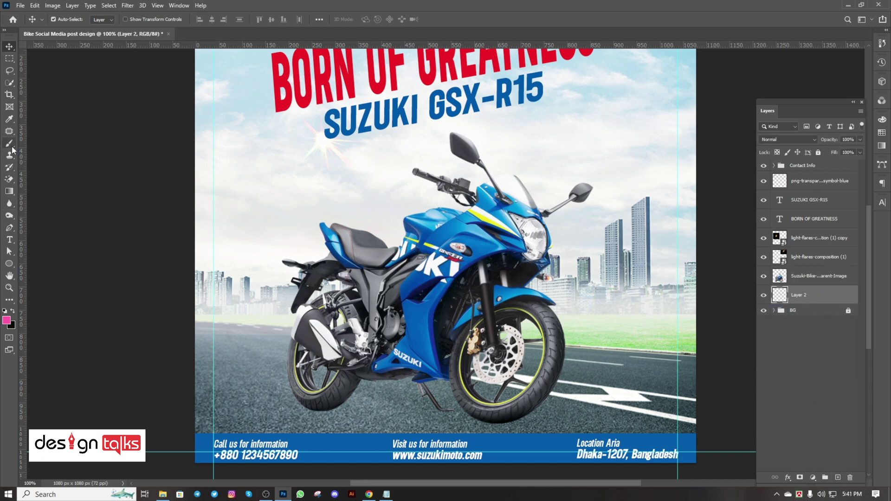
click(12, 312)
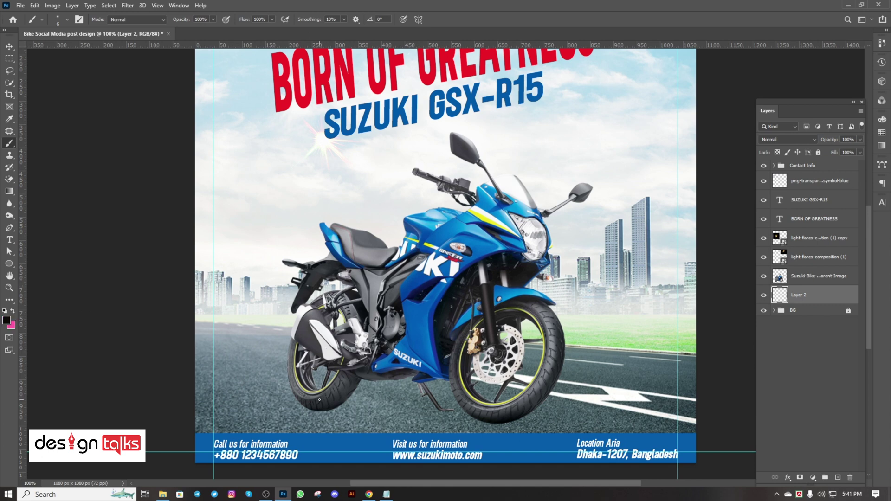
key(bracketright)
key(bracketright)
key(bracketright)
- Paint black shadows under the rear and front tyres
drag(322, 409, 341, 413)
drag(294, 398, 347, 416)
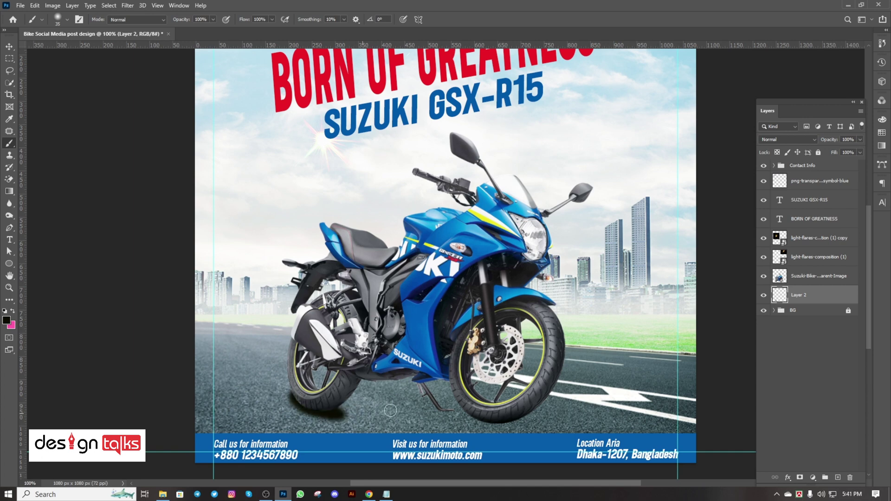
mouse_move(453, 413)
mouse_down()
mouse_move(438, 413)
mouse_move(543, 422)
mouse_up()
drag(478, 424, 540, 425)
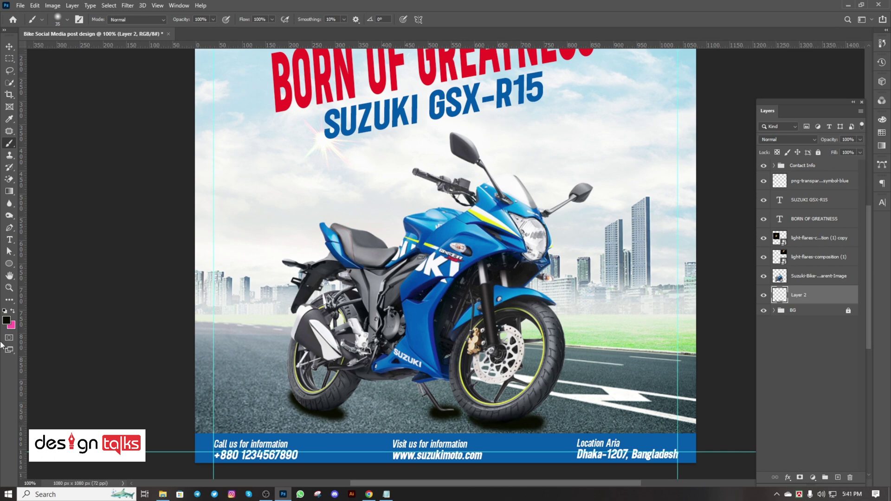
click(9, 47)
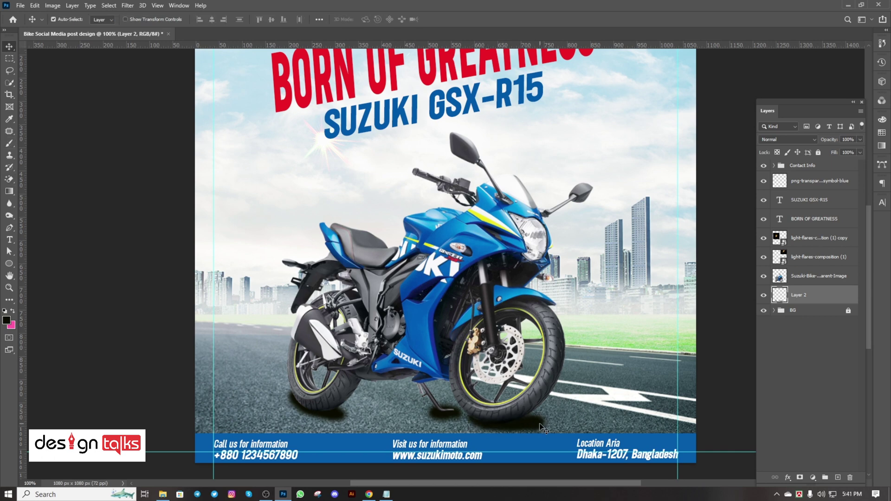
- Blur the painted shadow with a 9.2 px Gaussian Blur, lower its opacity, and hide the layer
click(126, 6)
mouse_move(134, 124)
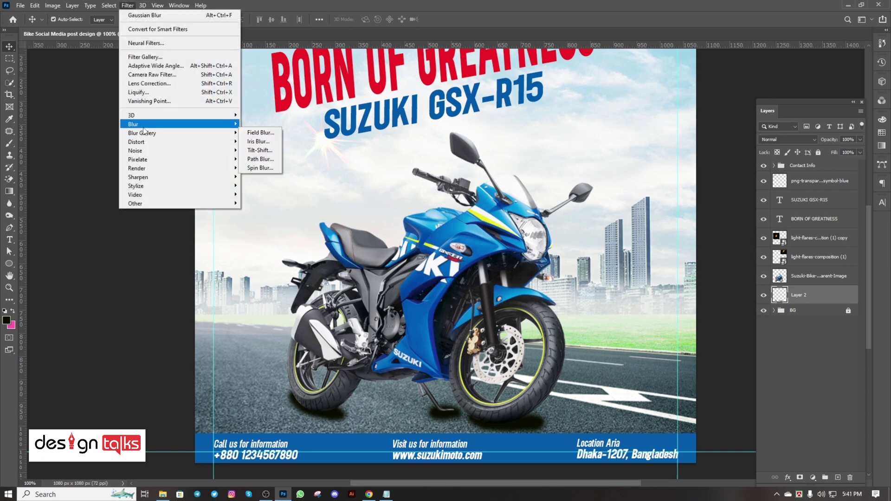
click(252, 159)
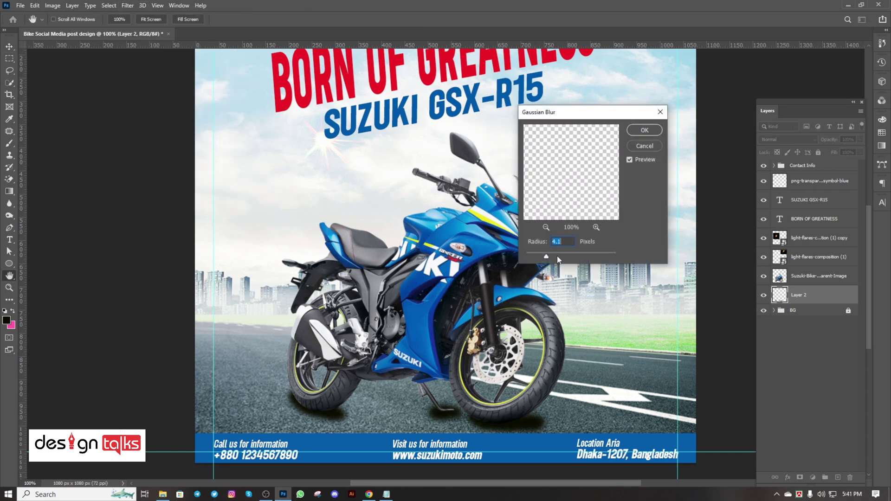
click(557, 257)
drag(557, 256, 557, 259)
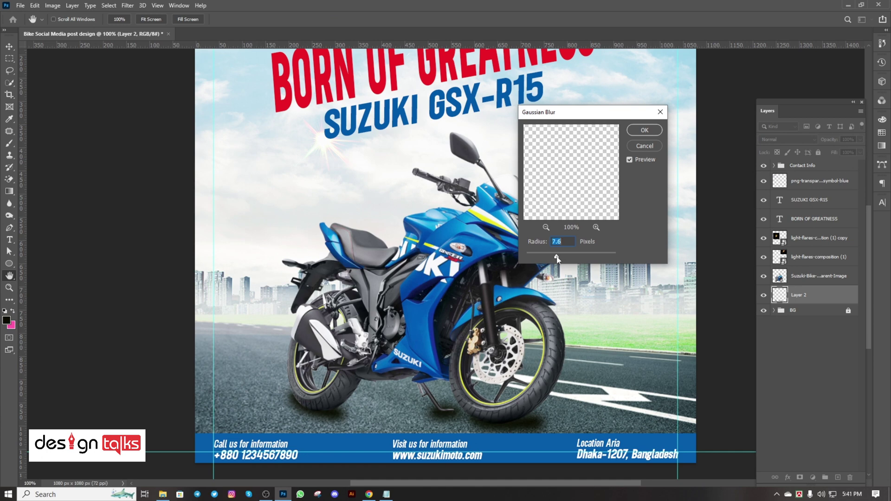
click(644, 130)
click(859, 139)
drag(861, 149, 847, 153)
click(763, 295)
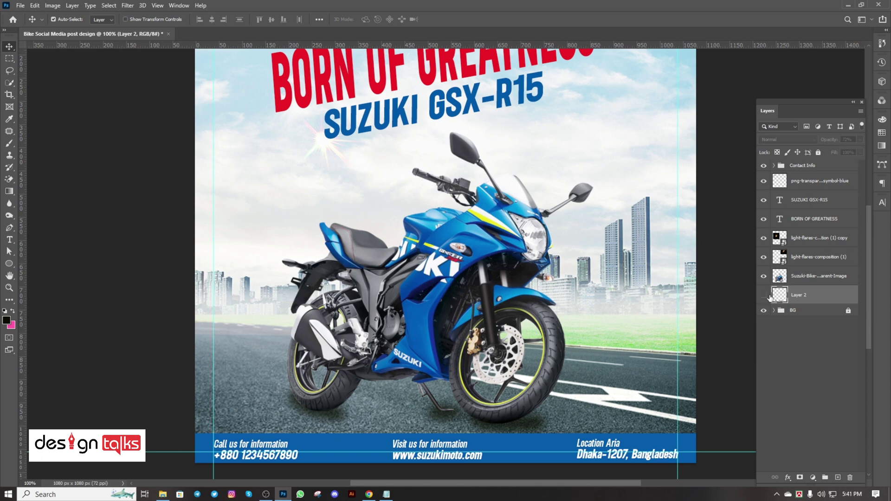
- Open a Drop Shadow layer style on the bike, then cancel without applying it
click(819, 276)
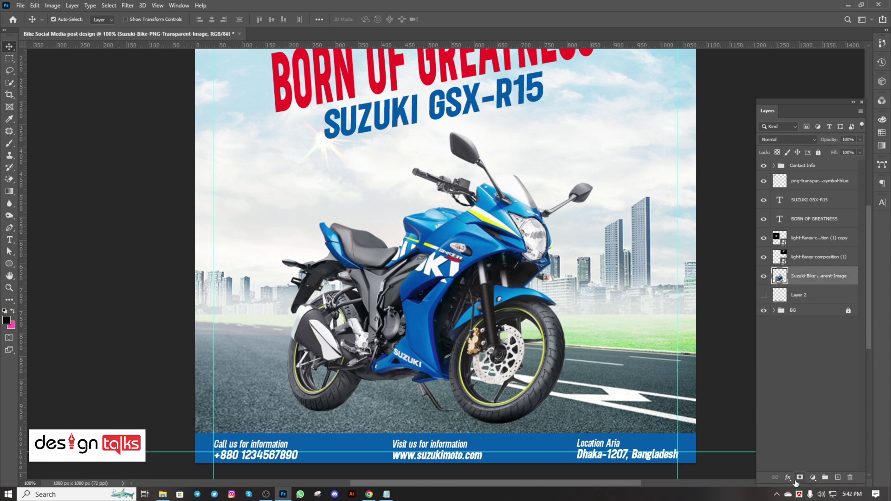
click(788, 477)
click(807, 475)
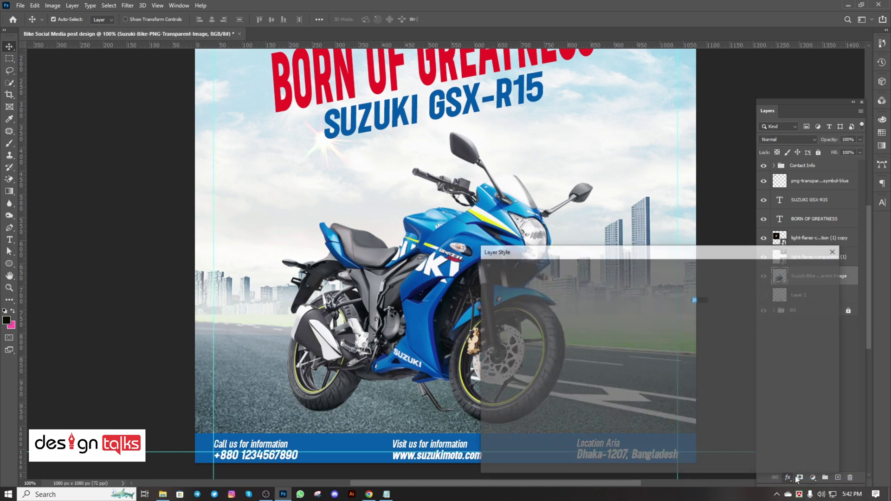
drag(578, 258, 632, 245)
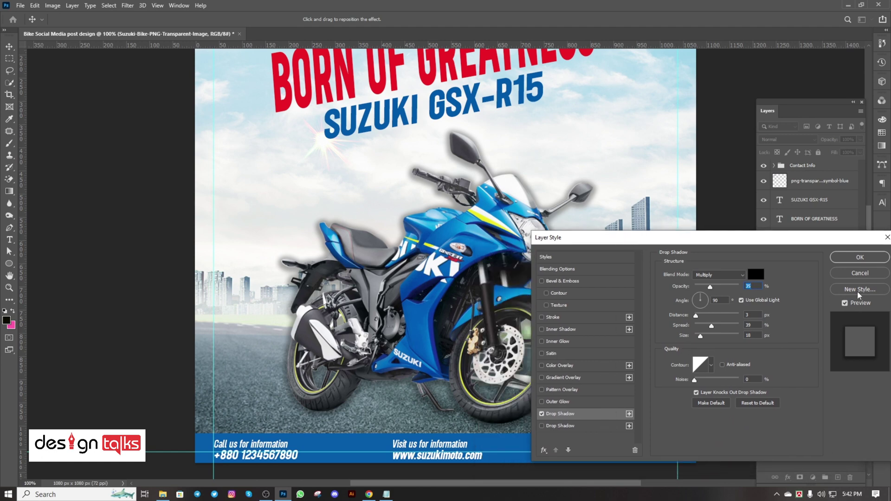
click(861, 272)
- Show Layer 2, raise its opacity to 96%, then delete the layer
click(763, 295)
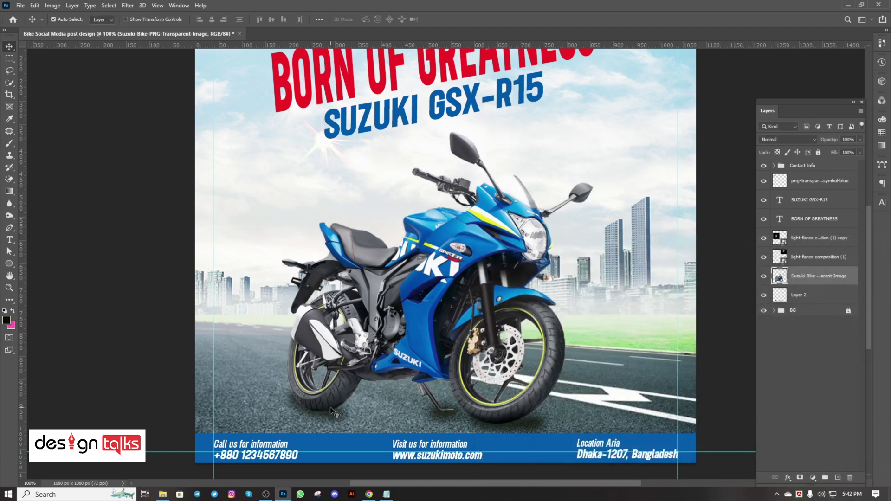
drag(328, 419, 325, 414)
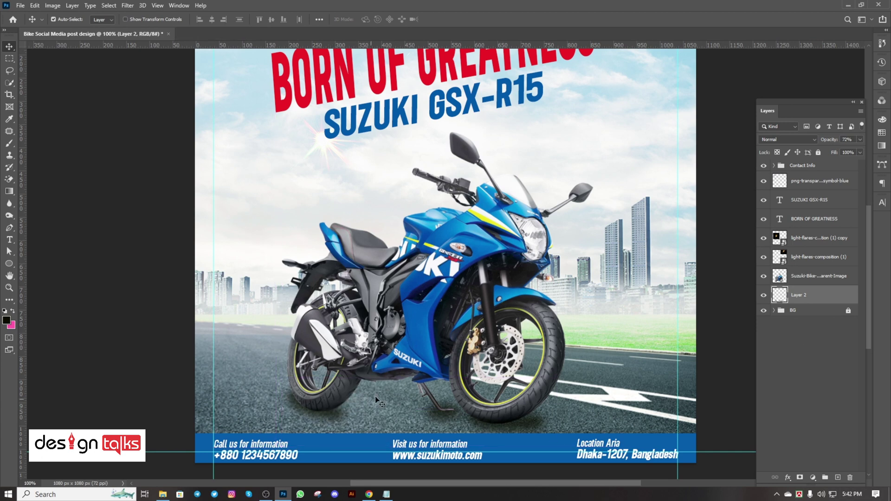
click(859, 139)
drag(860, 146, 858, 153)
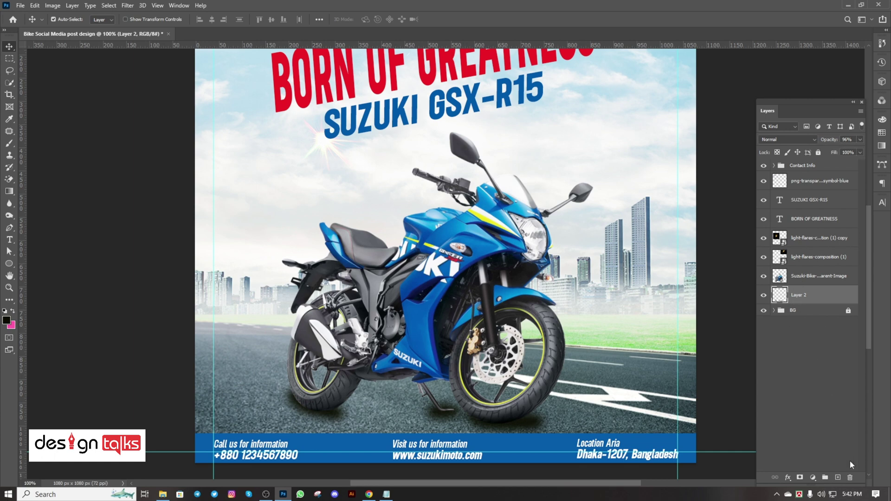
click(849, 478)
click(402, 186)
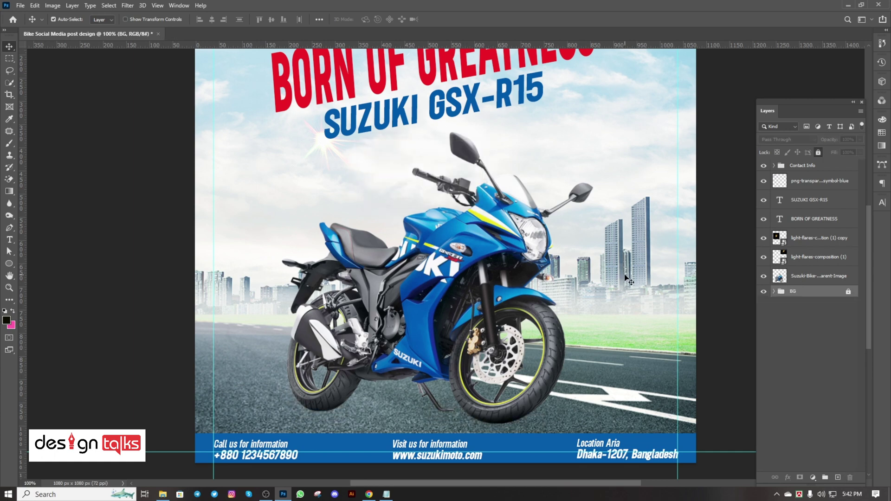
- On a new layer, paint soft black shadows under the rear tire, front tire and kickstand
click(838, 478)
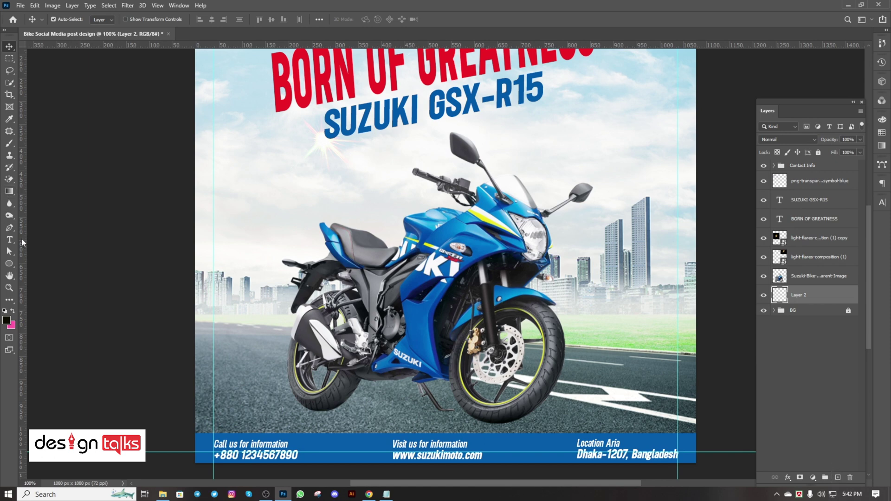
click(10, 143)
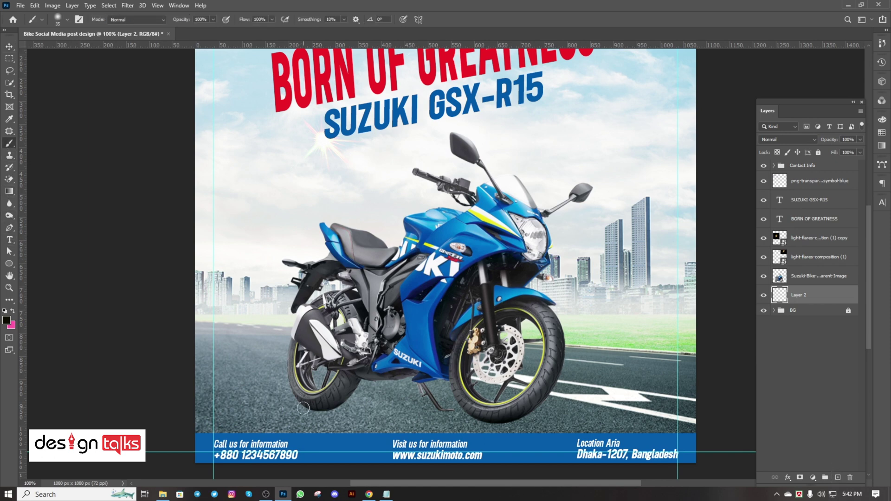
drag(296, 408, 343, 412)
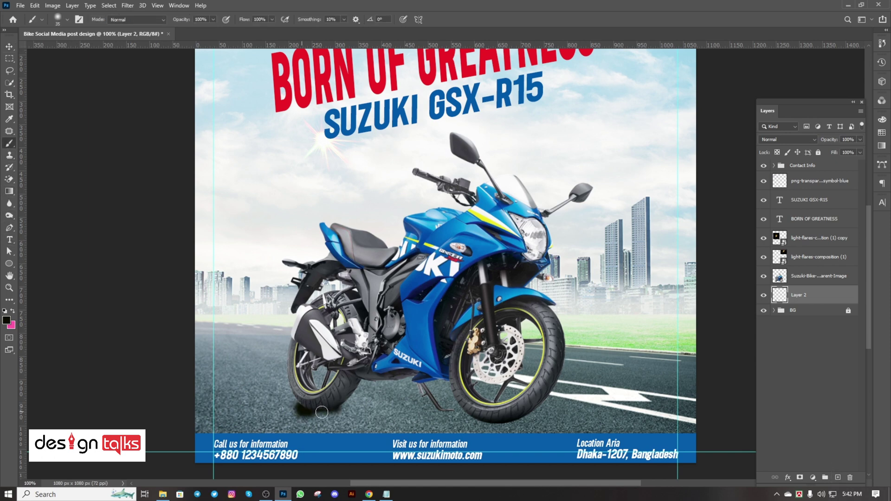
key(ctrl+z)
key(ctrl+z)
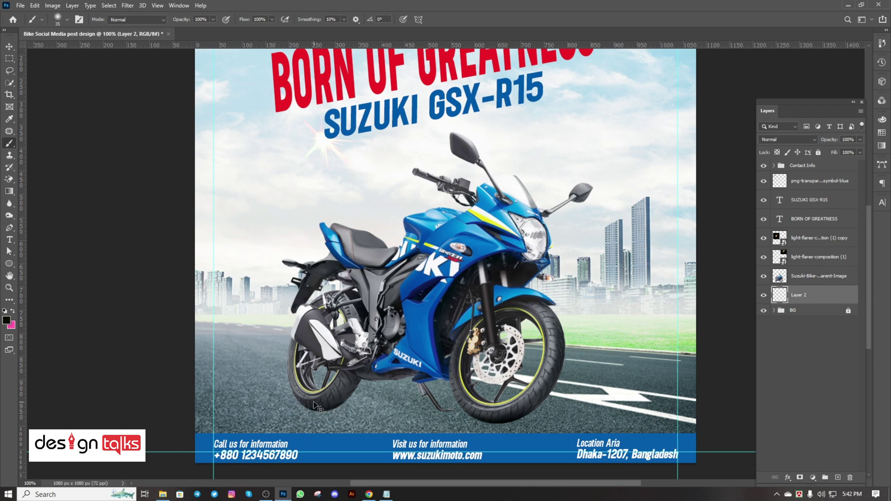
mouse_move(297, 406)
mouse_down()
mouse_move(345, 414)
mouse_move(305, 400)
mouse_up()
key(ctrl+z)
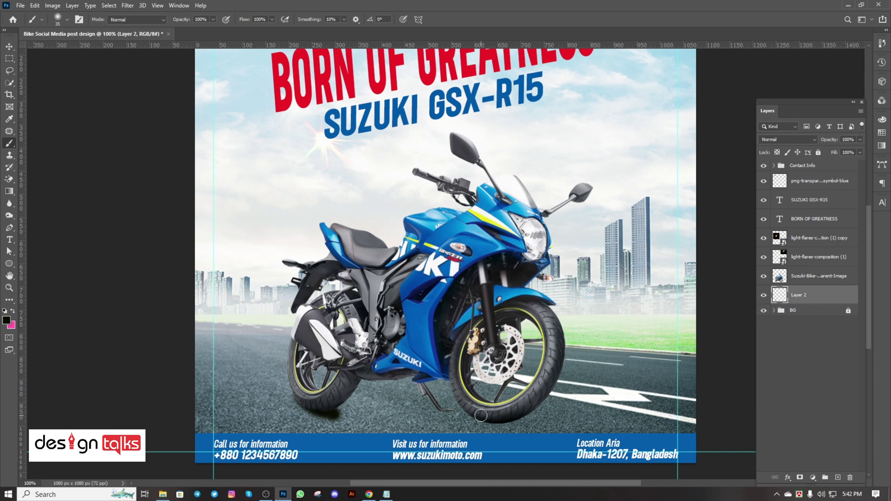
drag(485, 416, 527, 426)
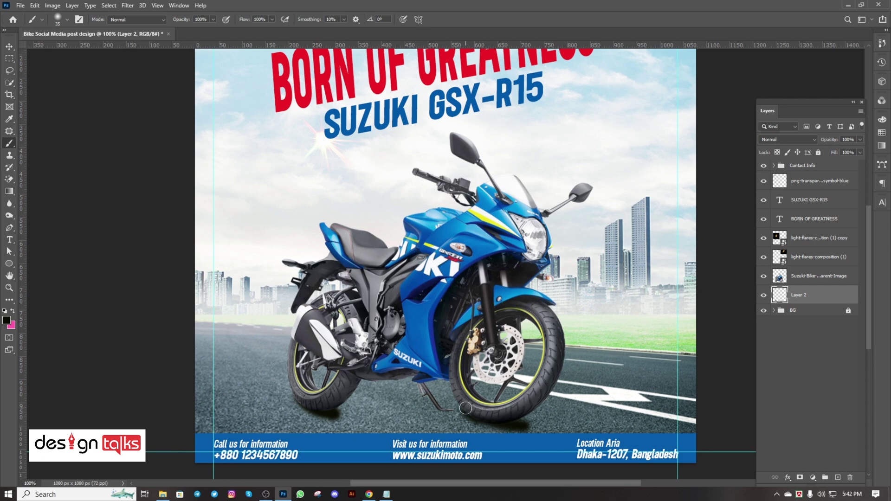
drag(457, 418, 438, 408)
- Soften the painted shadow with an 8.2 px Gaussian Blur, nudge it slightly, and zoom out
click(127, 5)
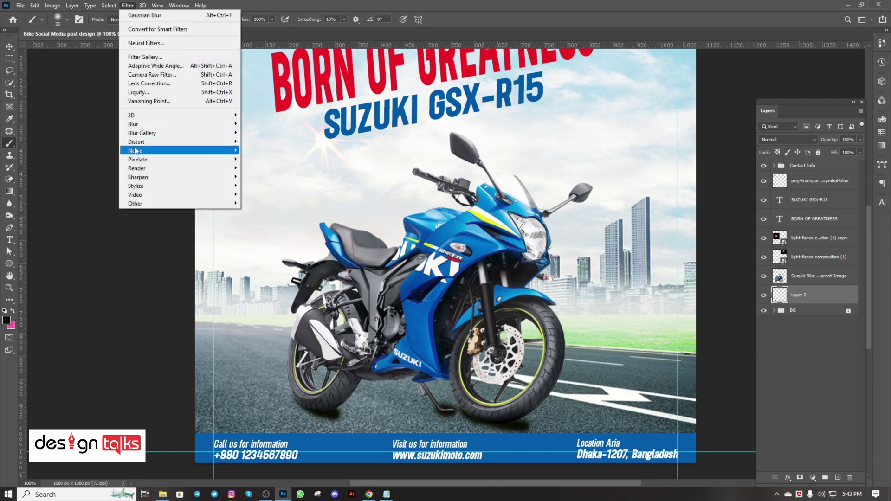
click(259, 159)
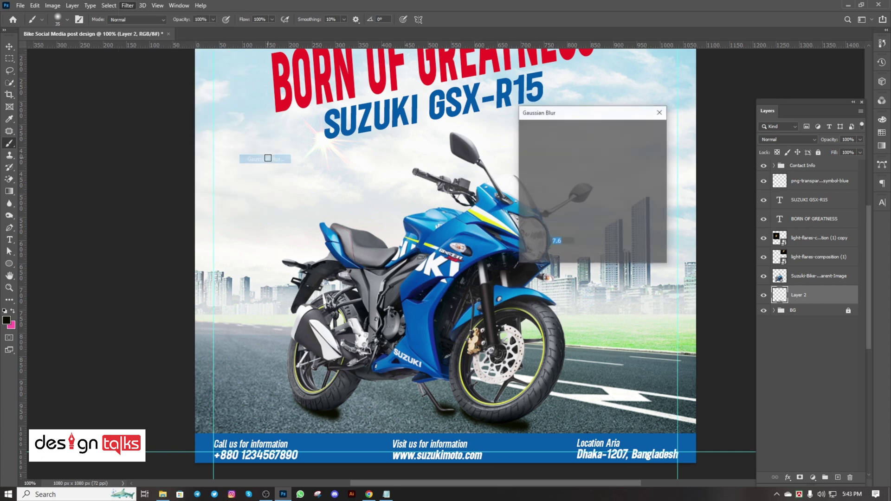
drag(556, 256, 557, 258)
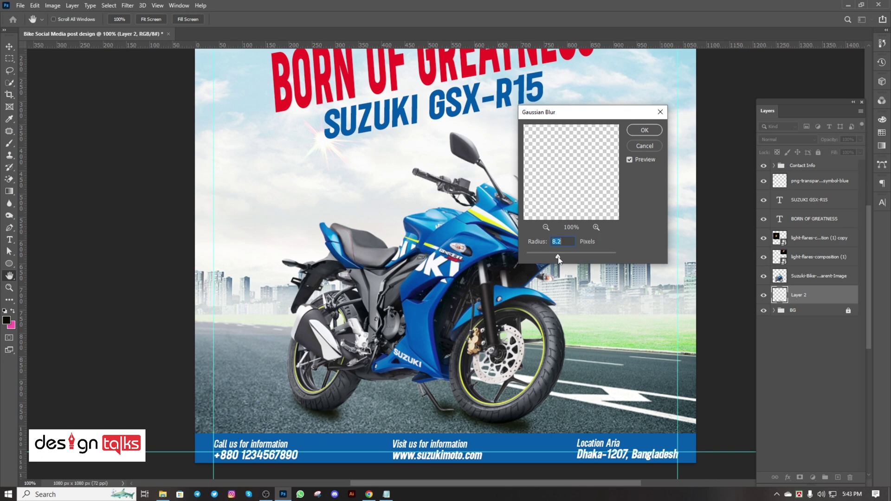
click(640, 133)
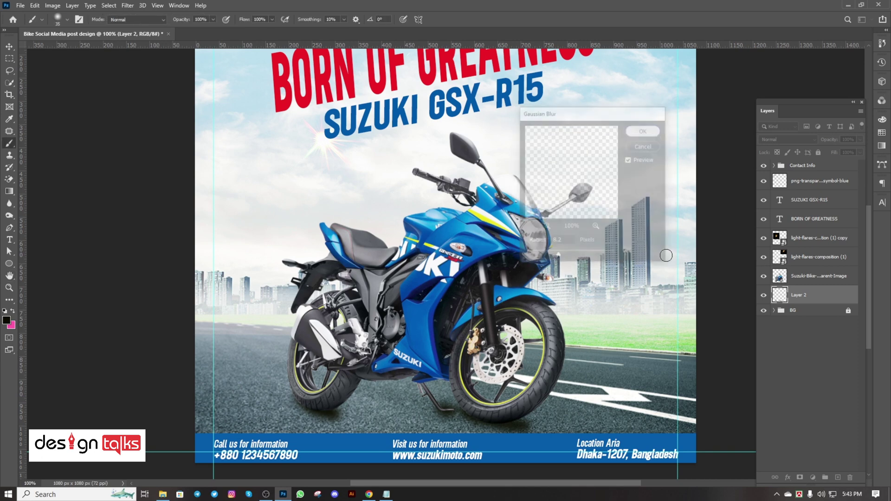
key(v)
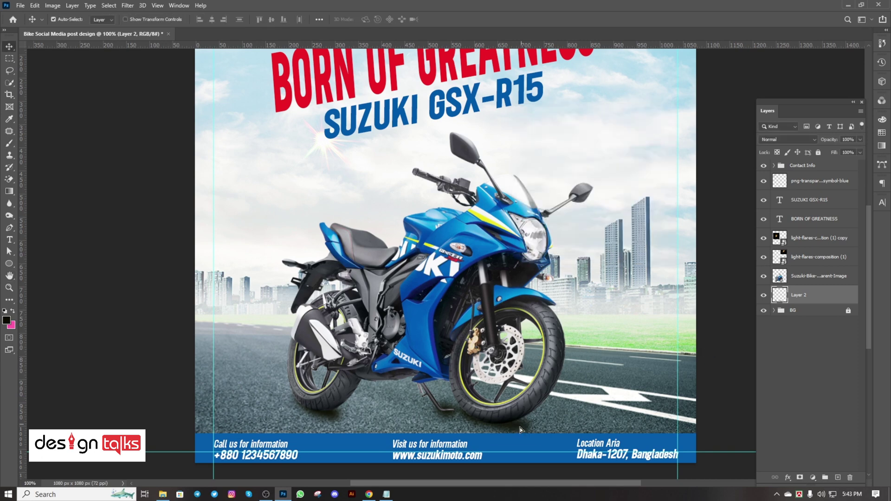
drag(520, 428, 519, 424)
key(ctrl+minus)
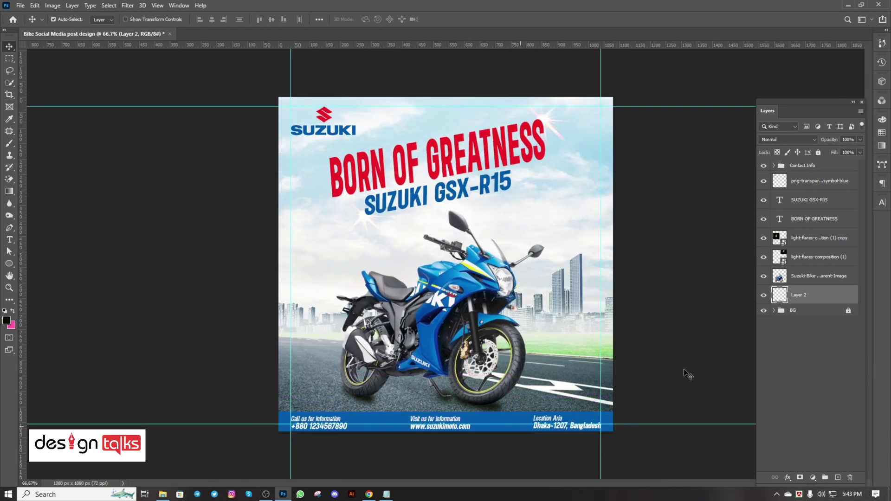
click(683, 369)
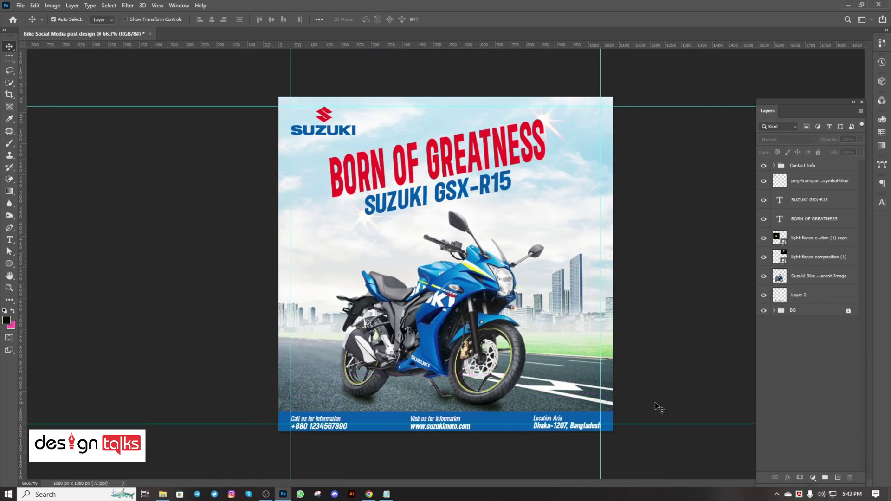